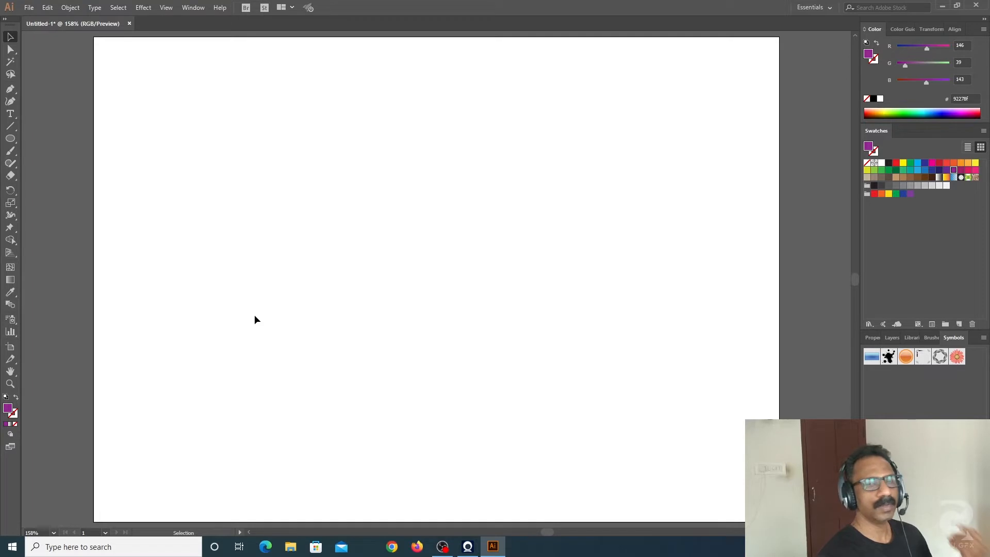
- Draw a circle in the upper-left part of the artboard, shift it slightly, and fill it red
click(12, 139)
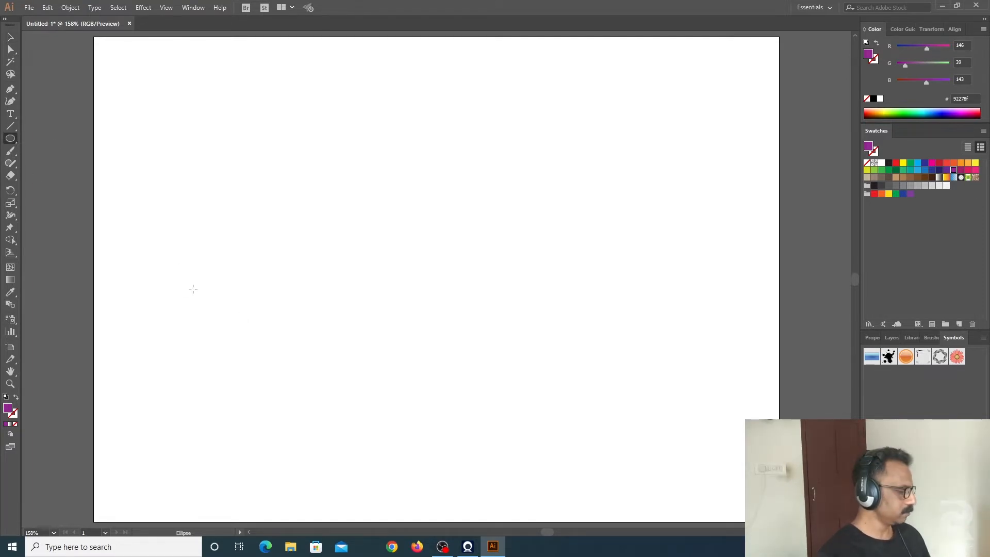
drag(207, 99, 291, 206)
click(10, 37)
click(370, 146)
drag(272, 138, 317, 144)
click(896, 162)
click(373, 243)
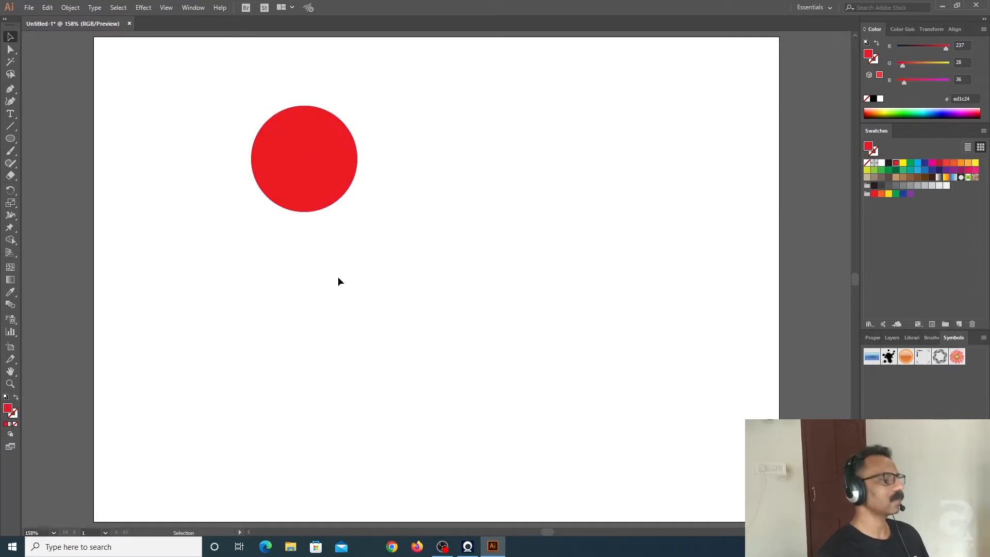
- Place a copy of the red circle near the artboard's lower-right area, scale it down slightly, and fill it yellow
click(330, 194)
drag(329, 195, 629, 420)
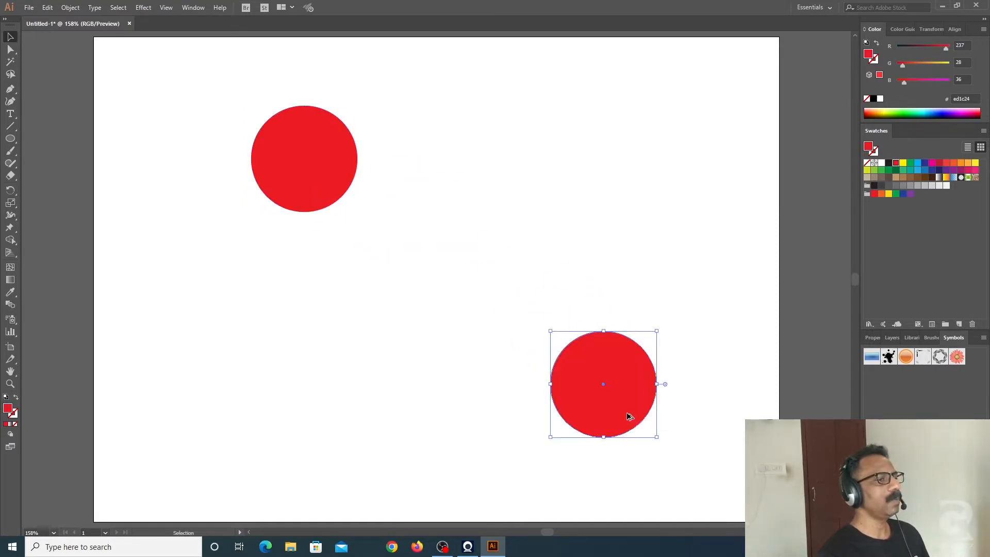
drag(551, 332, 562, 342)
click(493, 302)
click(616, 388)
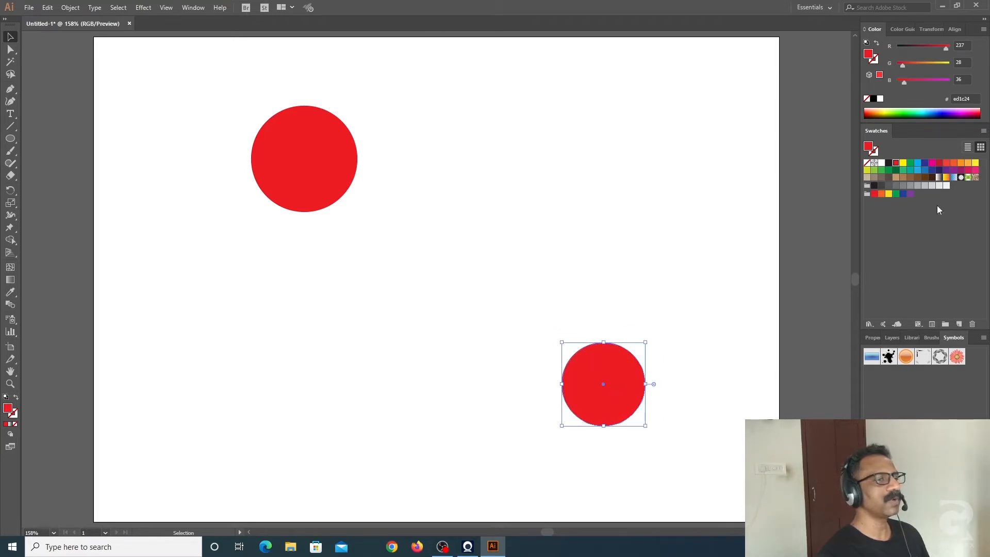
click(902, 162)
click(465, 236)
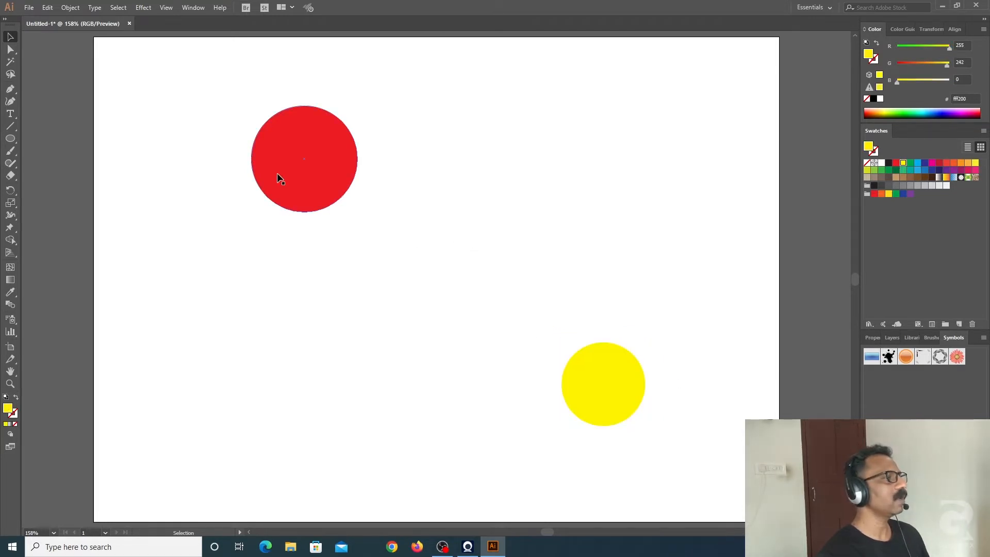
- Blend the red circle and the yellow circle together with the Blend tool
drag(245, 98, 651, 444)
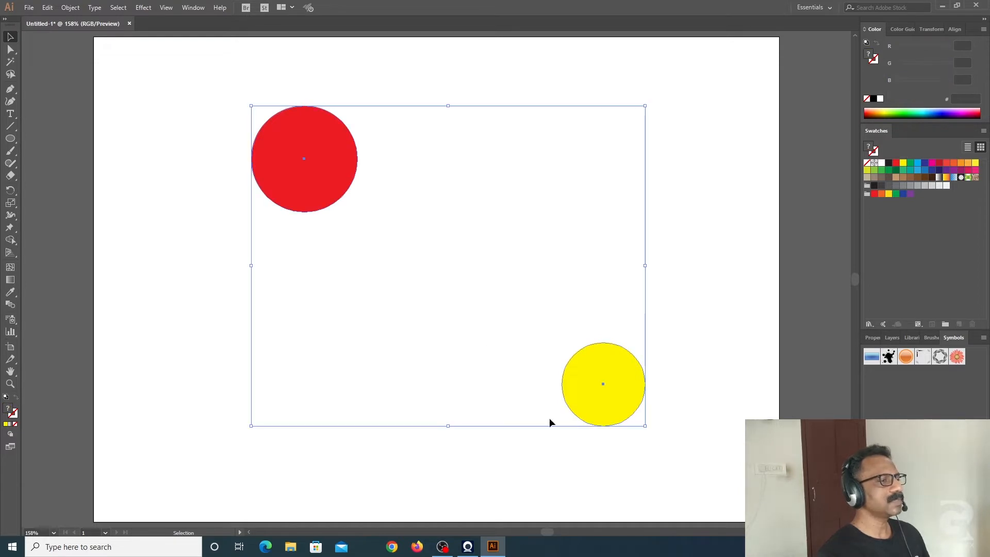
click(11, 306)
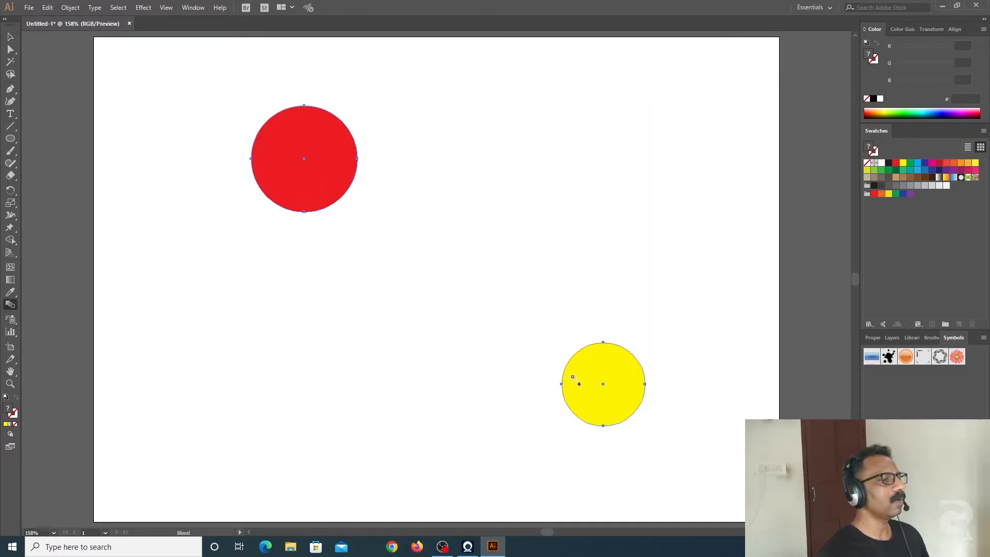
click(320, 167)
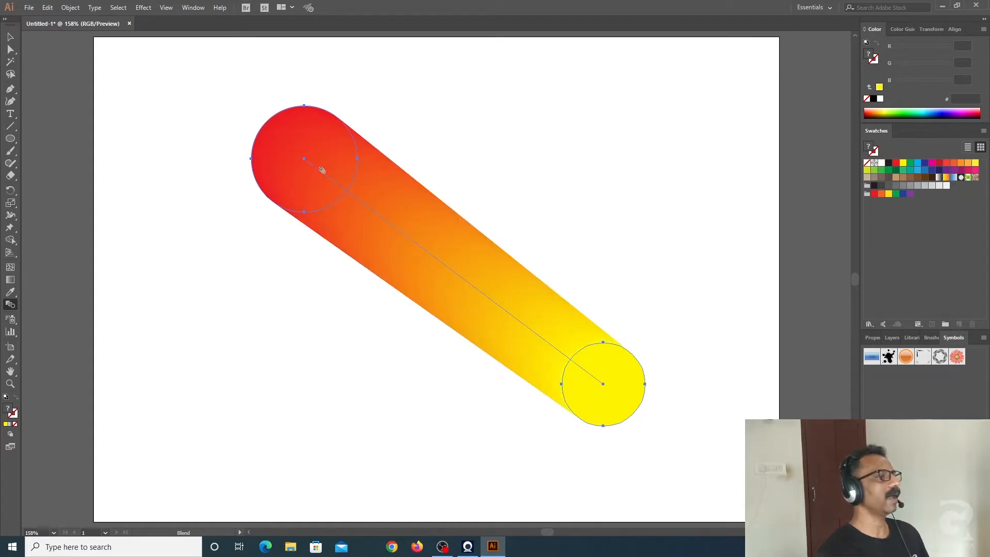
click(8, 38)
click(215, 331)
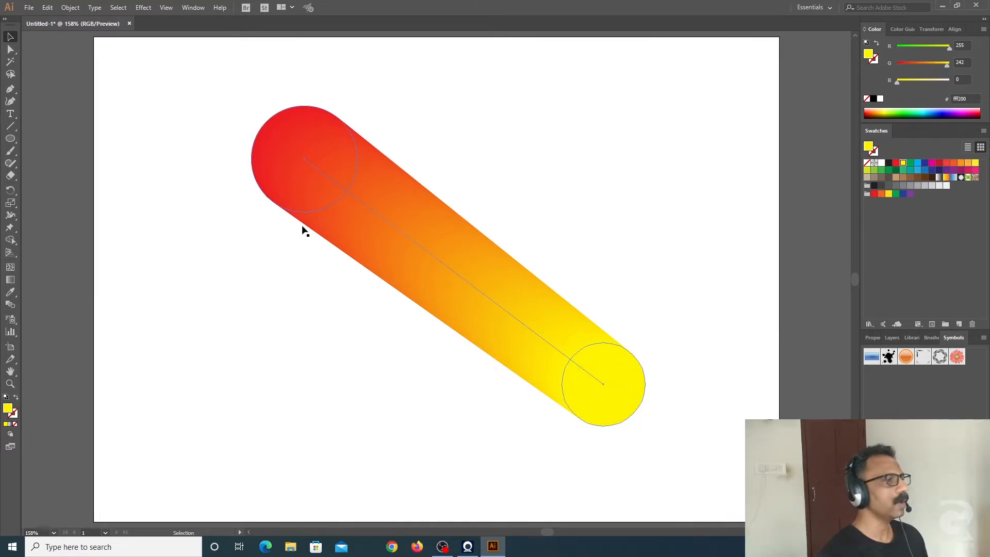
- Reshape the blend by moving its red end circle down and its yellow end circle toward the lower-right corner
click(9, 49)
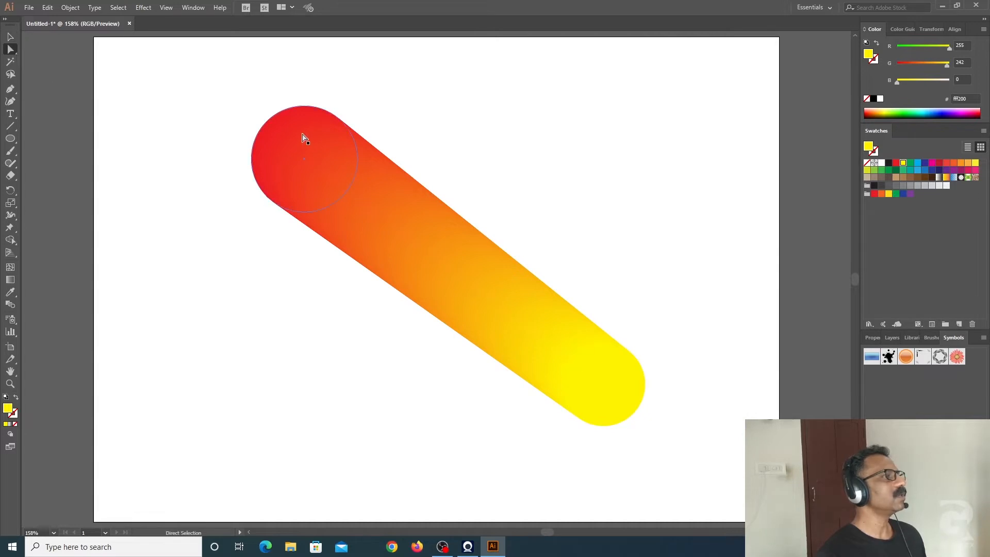
click(304, 139)
drag(305, 144, 292, 206)
key(v)
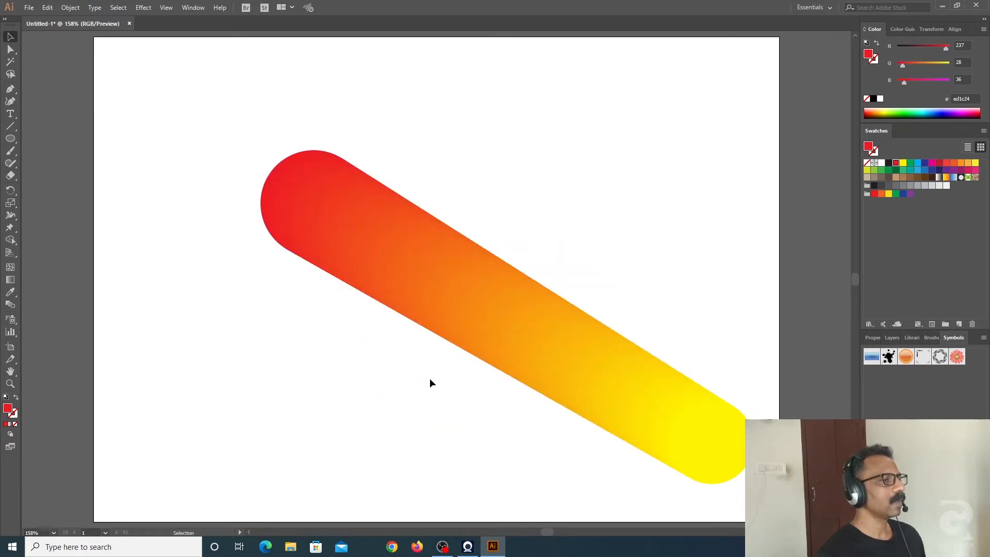
- Delete the circle blend from the artboard
click(488, 343)
key(Delete)
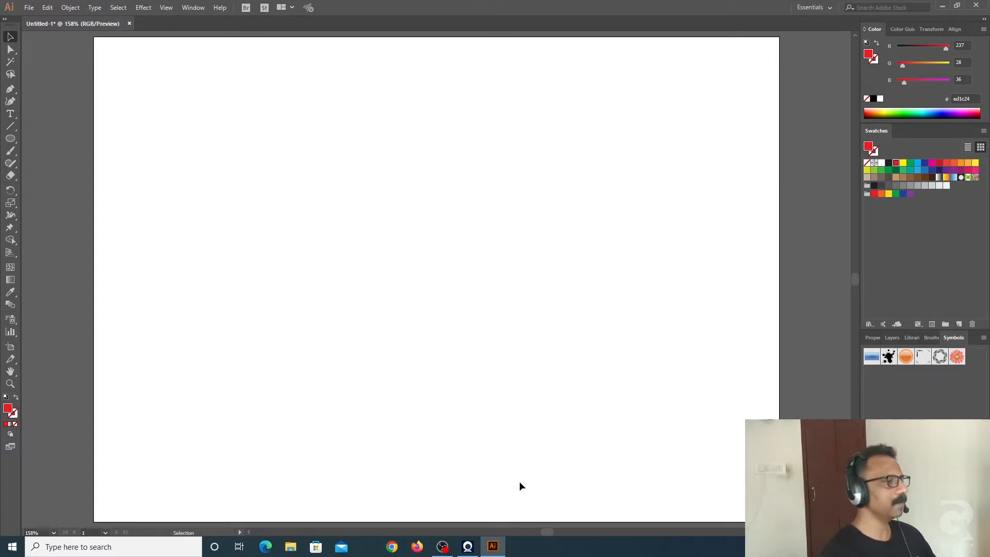
- Set the drawing colours to a black stroke with no fill
click(15, 414)
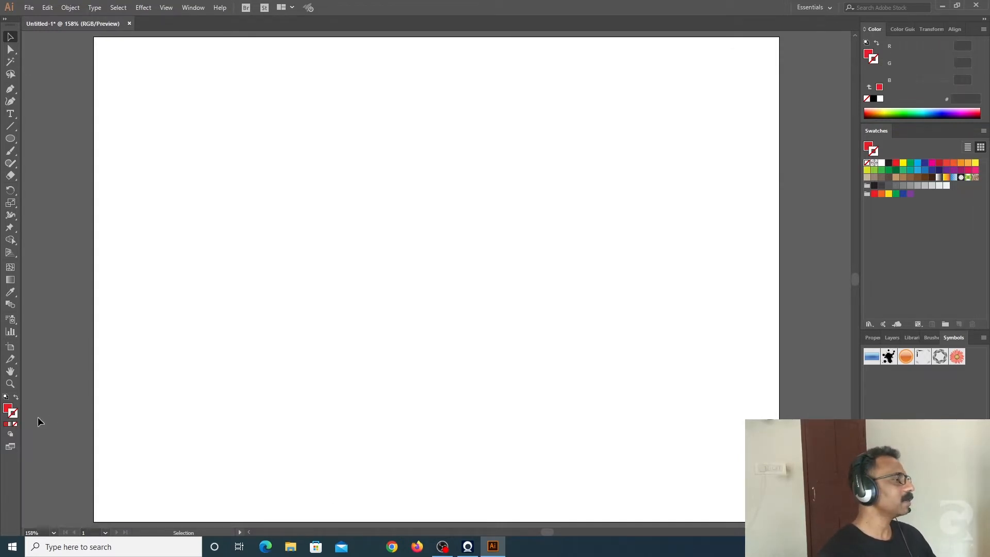
click(888, 163)
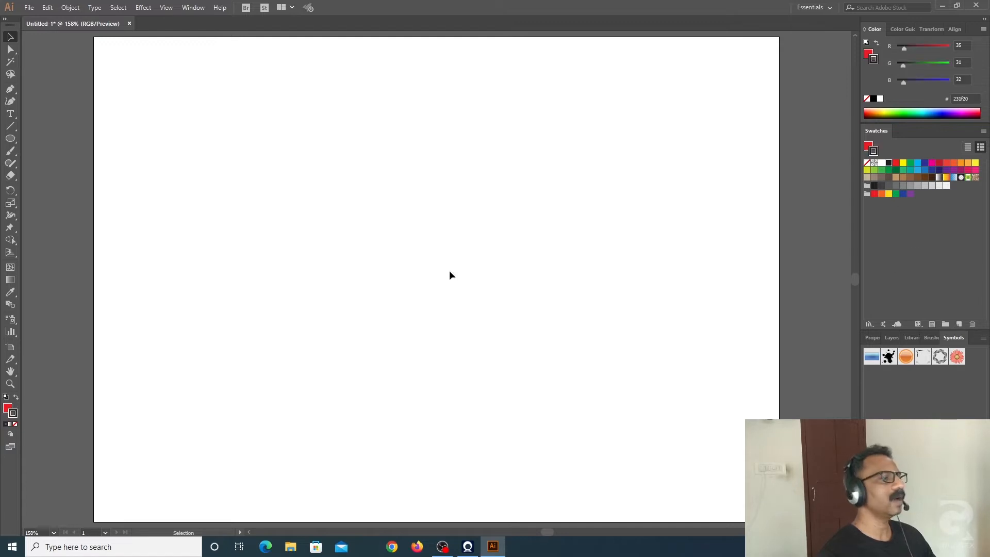
click(8, 407)
click(15, 424)
click(13, 414)
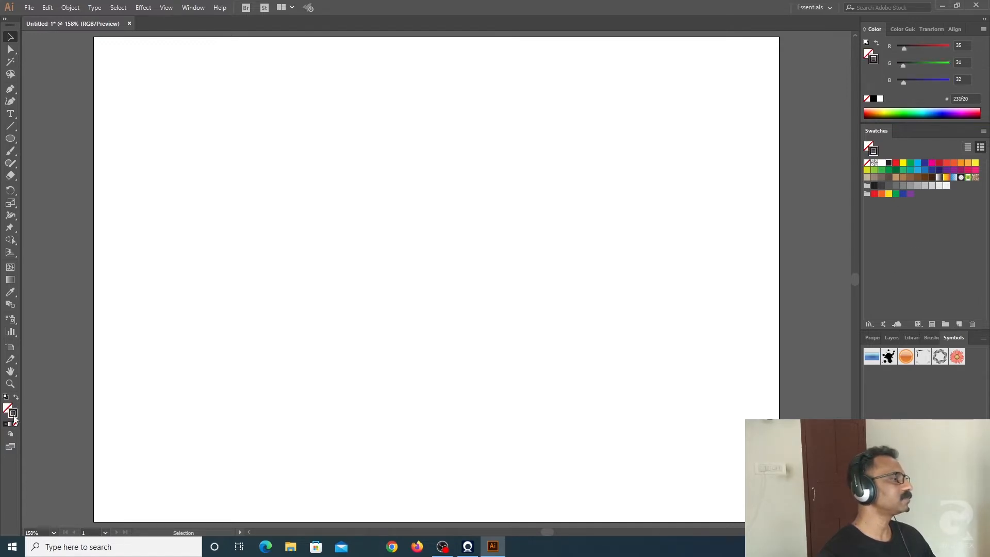
- Draw an open wavy curve with the Pen tool, running from the artboard's upper left to its lower right
click(10, 89)
click(167, 151)
drag(219, 233, 265, 250)
drag(381, 253, 465, 287)
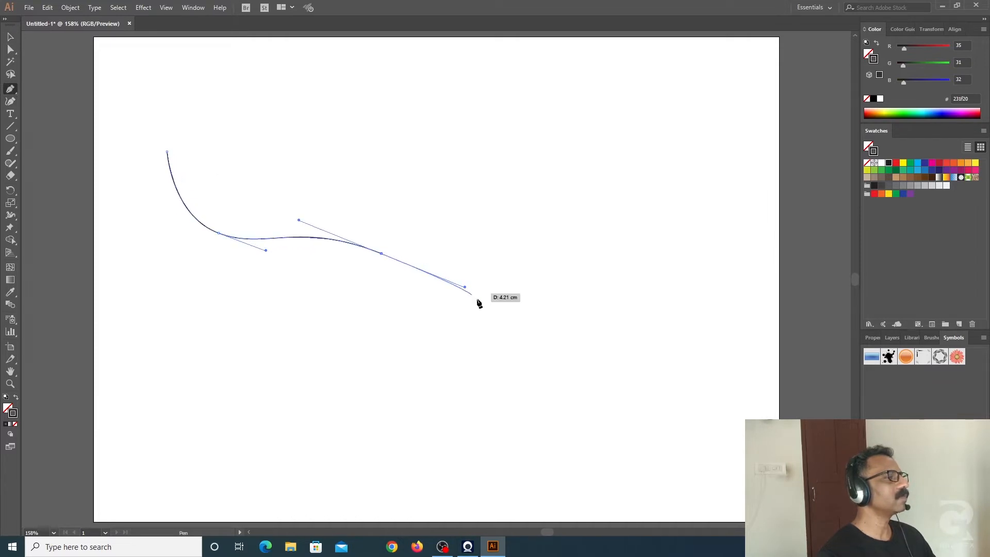
drag(531, 369, 542, 406)
drag(666, 441, 714, 441)
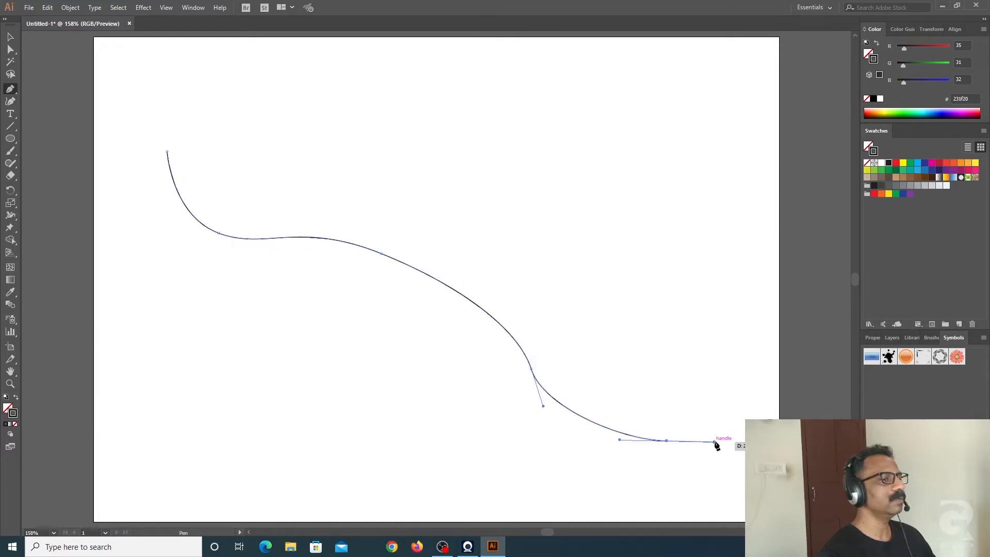
ctrl+click(692, 334)
- Change the stroke colour of the wavy curve to red
click(11, 39)
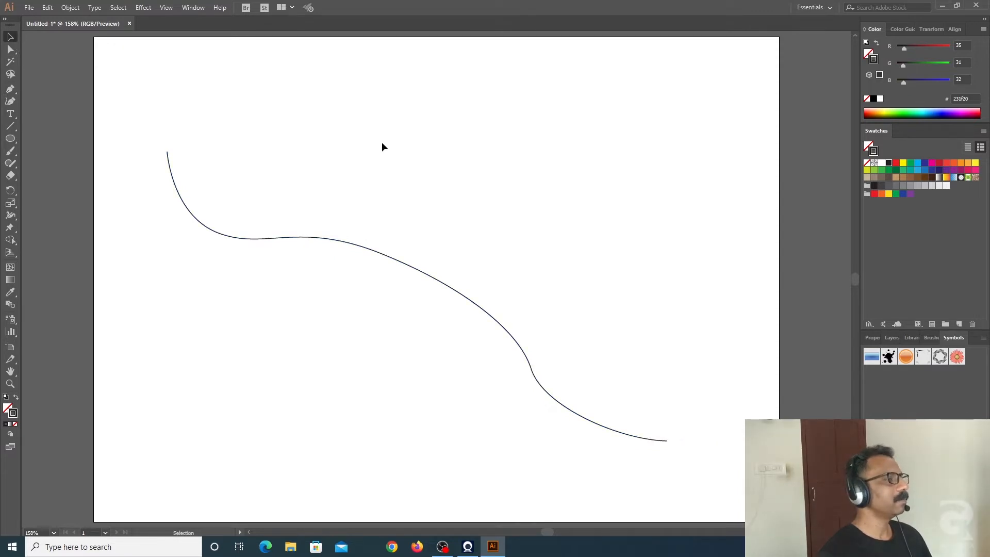
drag(290, 271, 290, 271)
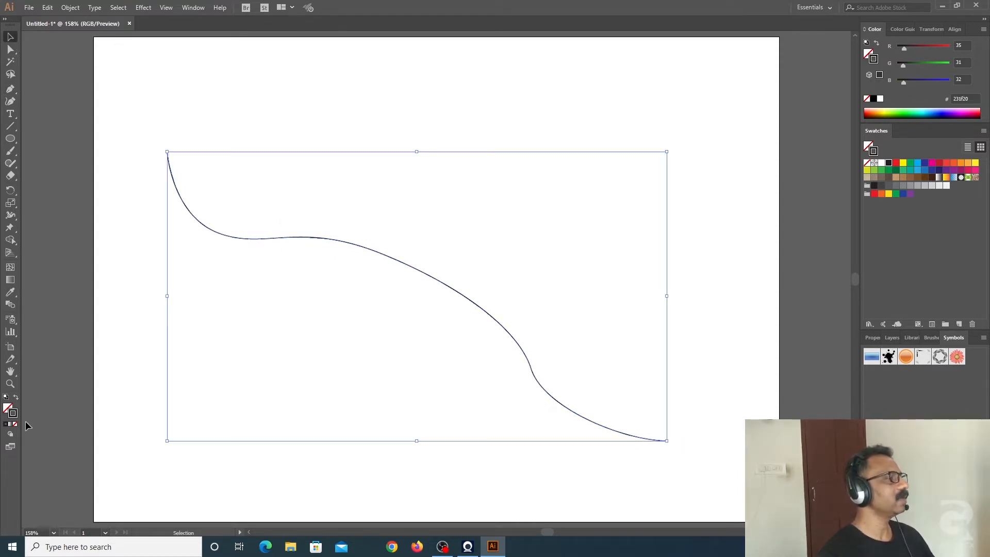
click(895, 163)
click(524, 251)
- Draw a second open wavy curve with the Pen tool, starting below the first and crossing it toward the right side
click(10, 88)
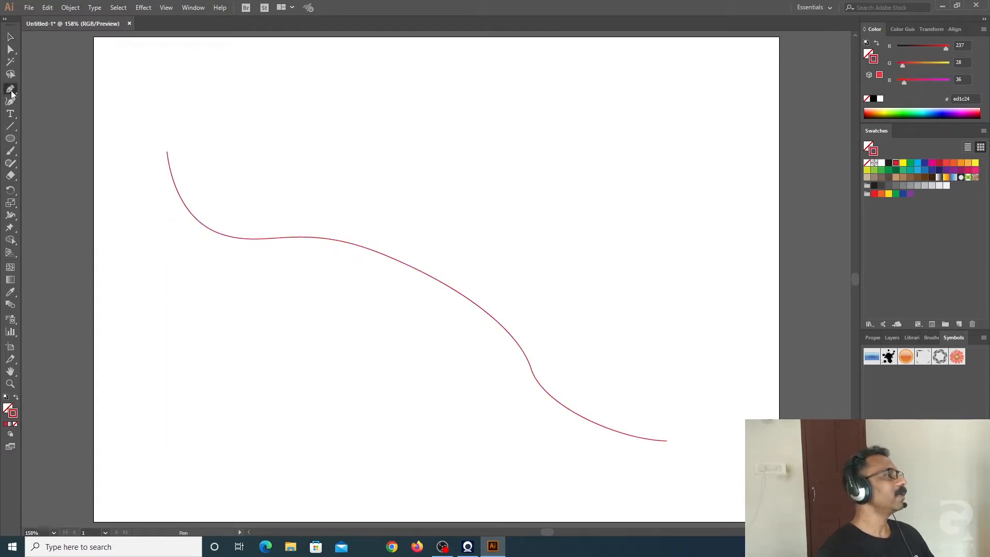
click(141, 352)
drag(337, 332, 443, 383)
click(555, 351)
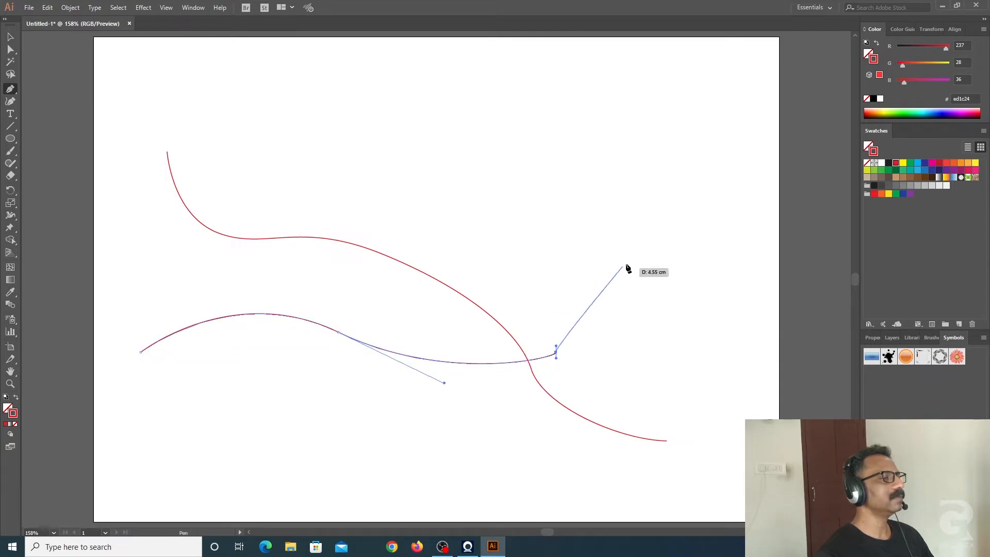
drag(731, 260, 792, 340)
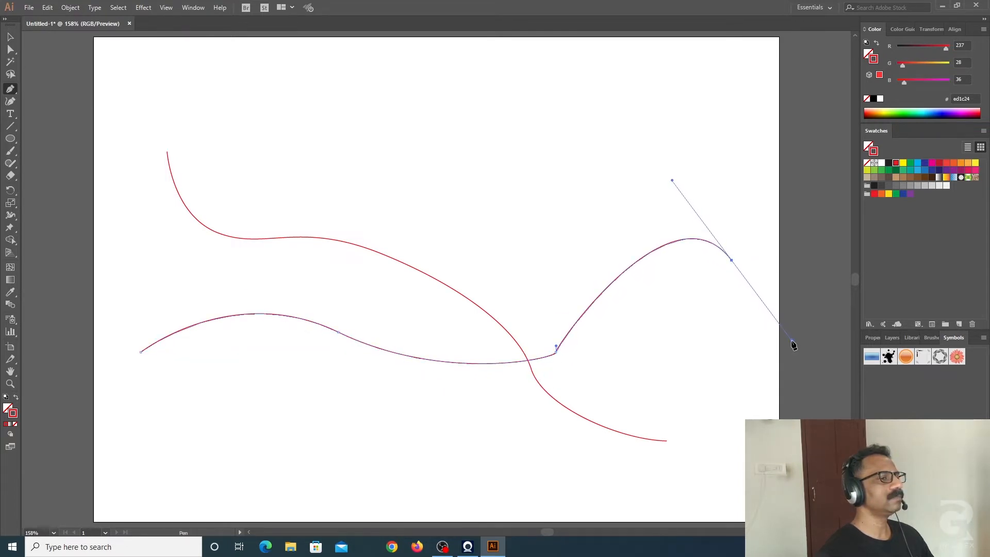
ctrl+click(707, 200)
- Change the stroke colour of the second wavy curve to dark blue
click(10, 37)
drag(177, 303, 213, 361)
click(925, 163)
click(361, 172)
- Make a blend between the red curve and the blue curve
drag(265, 155, 358, 397)
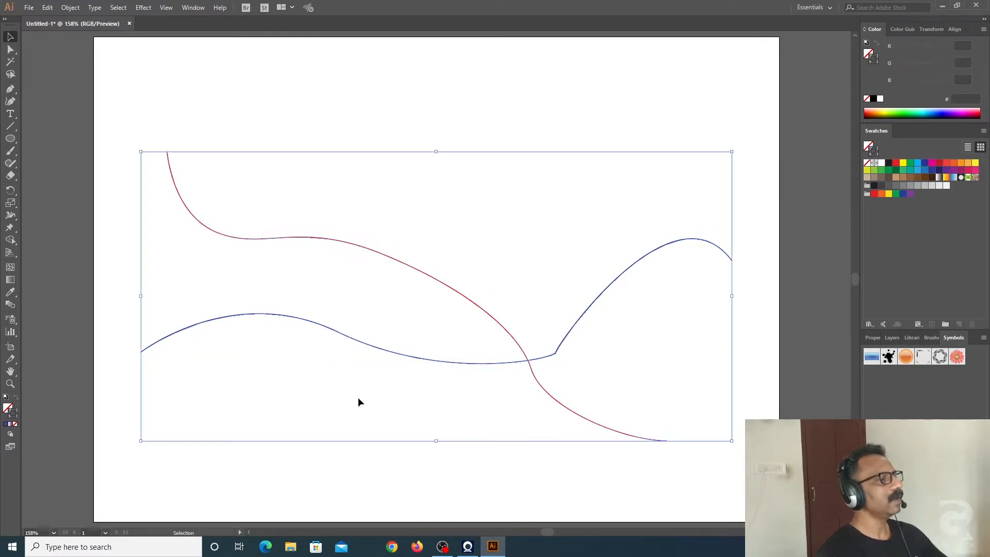
click(70, 8)
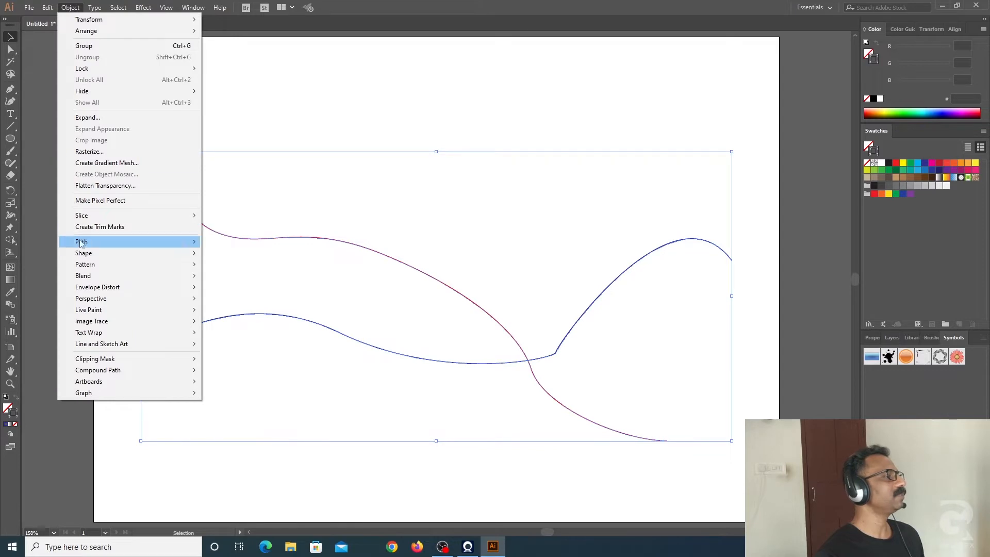
mouse_move(181, 280)
click(226, 278)
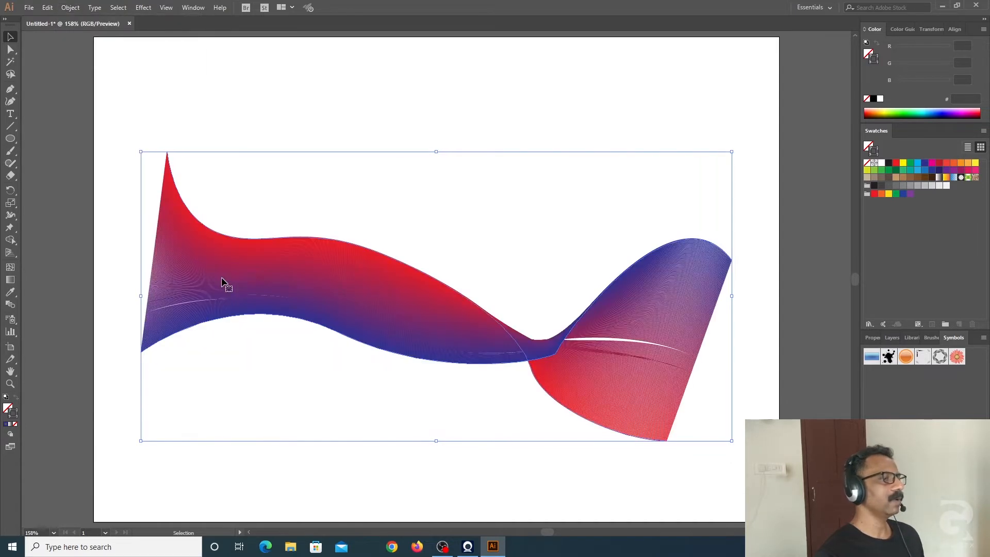
- Set the curve blend's spacing to Specified Steps with 50 steps, preview it, and apply the change
click(70, 7)
mouse_move(93, 277)
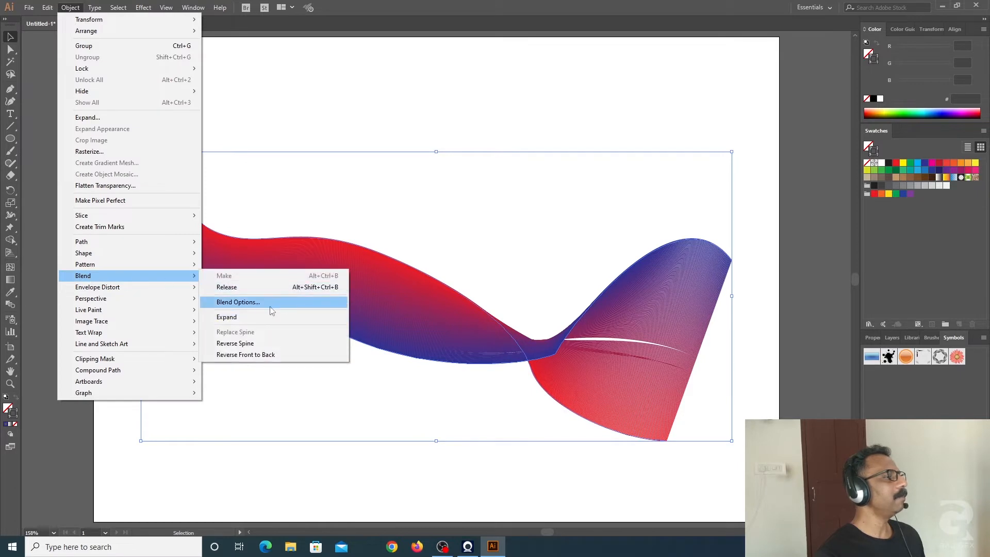
click(252, 304)
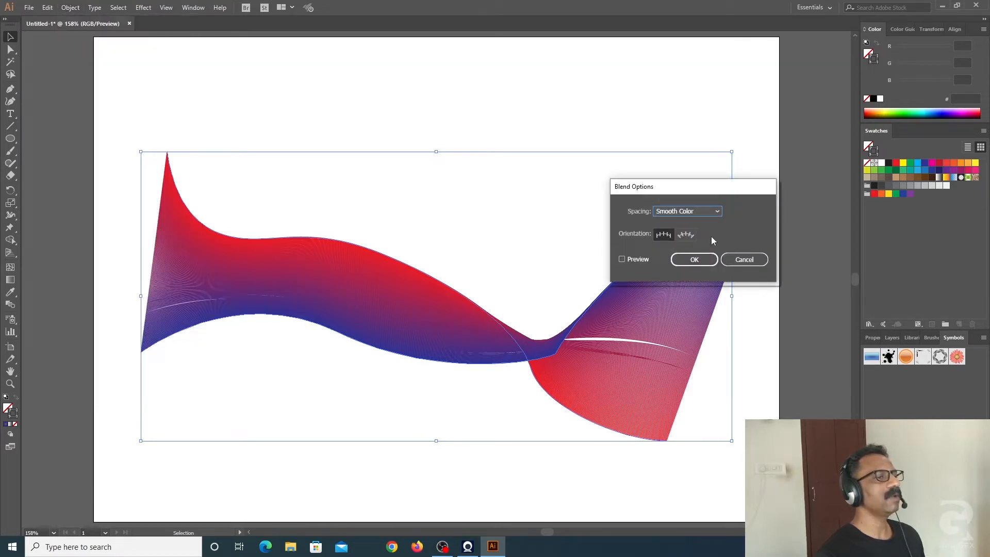
click(717, 211)
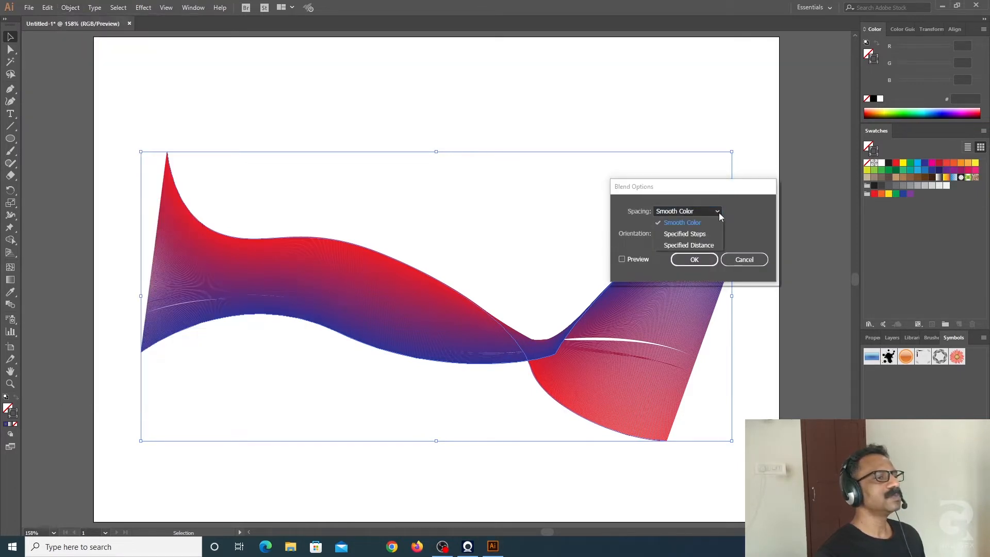
click(699, 232)
click(622, 260)
double_click(749, 210)
text(5)
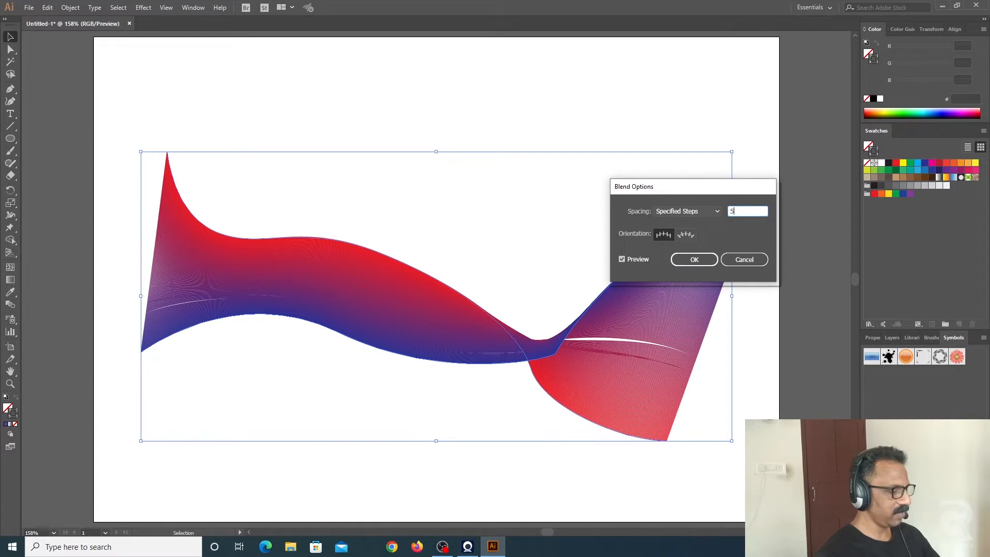
text(0)
click(621, 259)
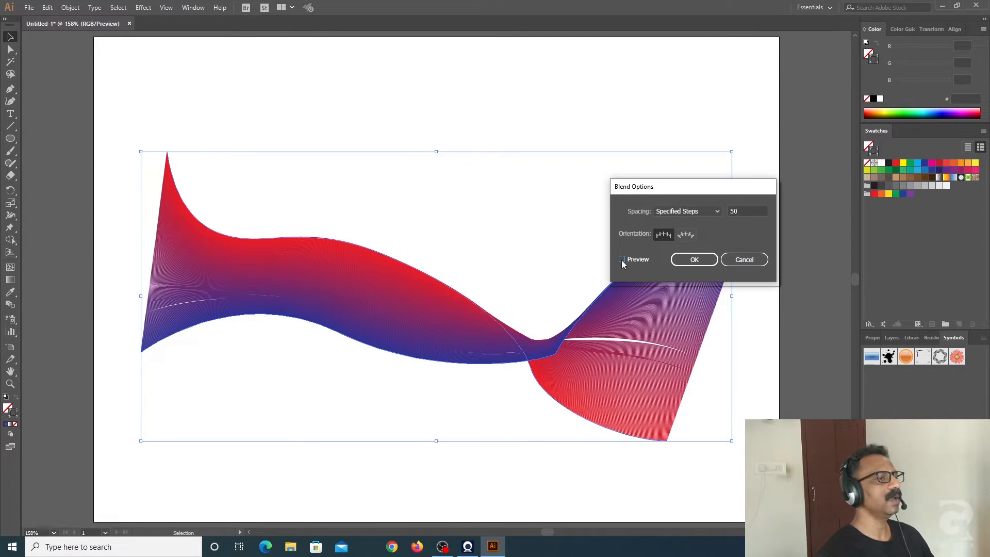
click(621, 259)
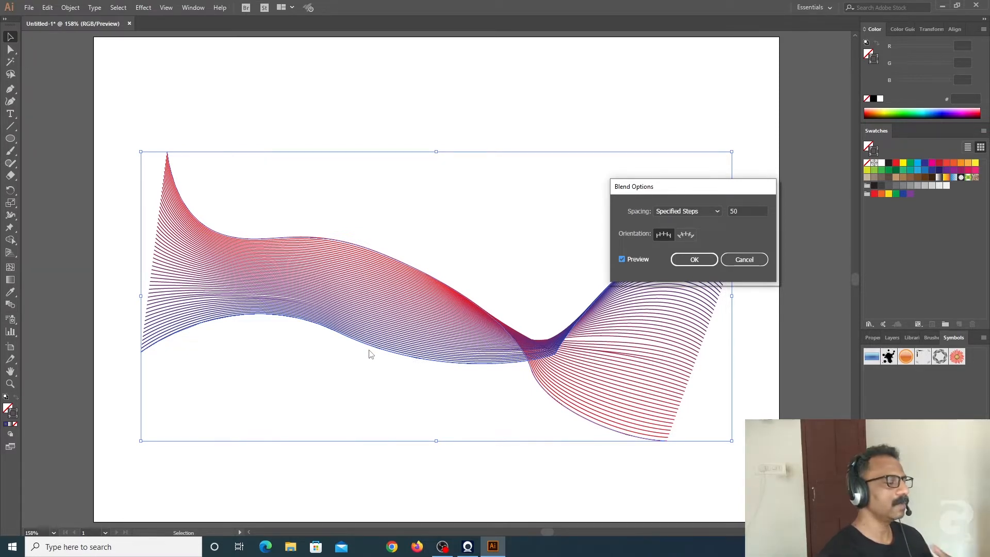
click(712, 264)
click(758, 317)
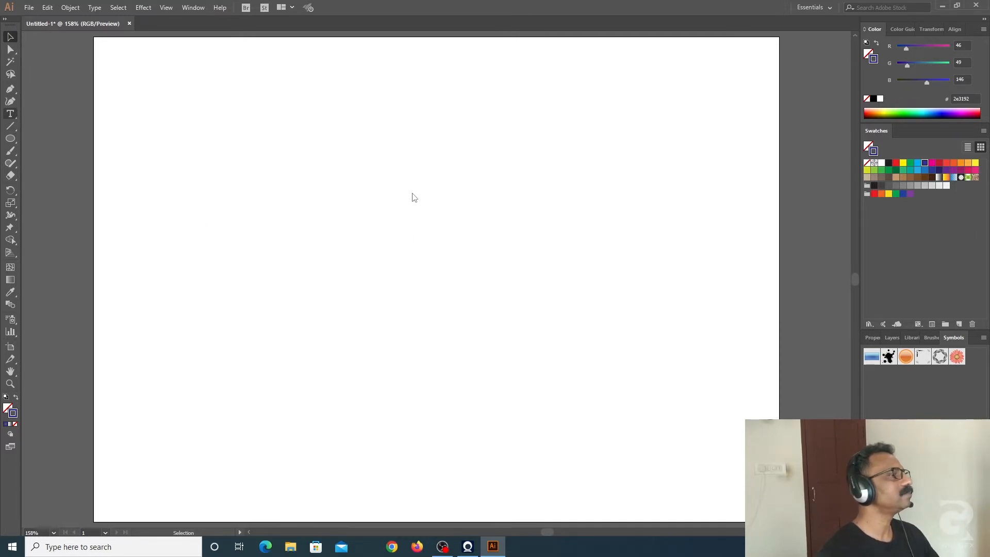
- Add the point text "BIG SALE" in the upper middle of the empty artboard
key(t)
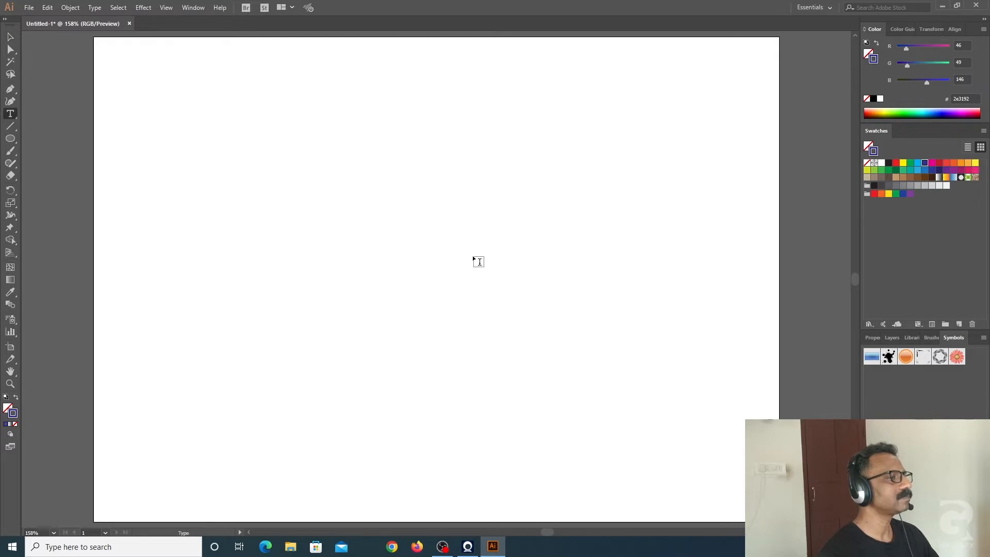
click(423, 211)
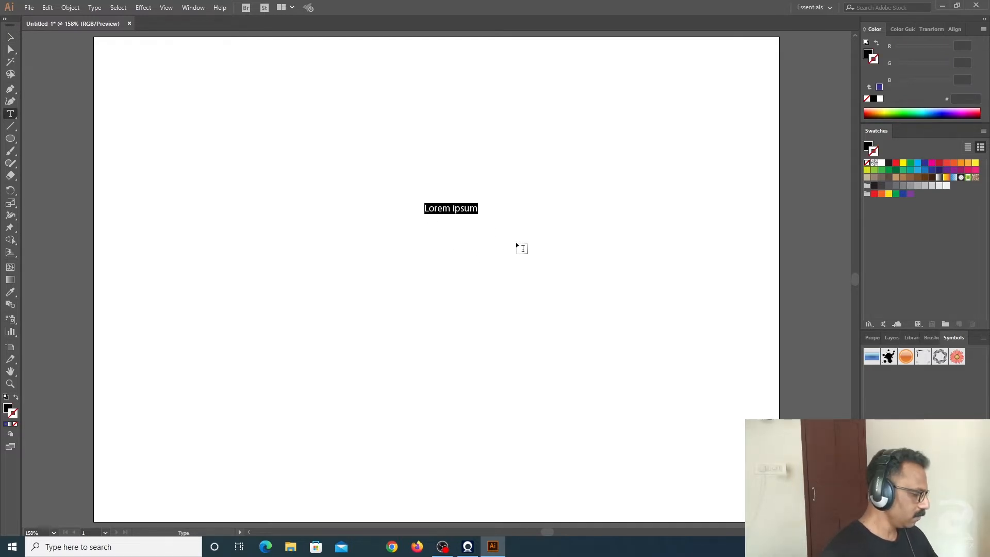
text(Bl)
text(G SALE)
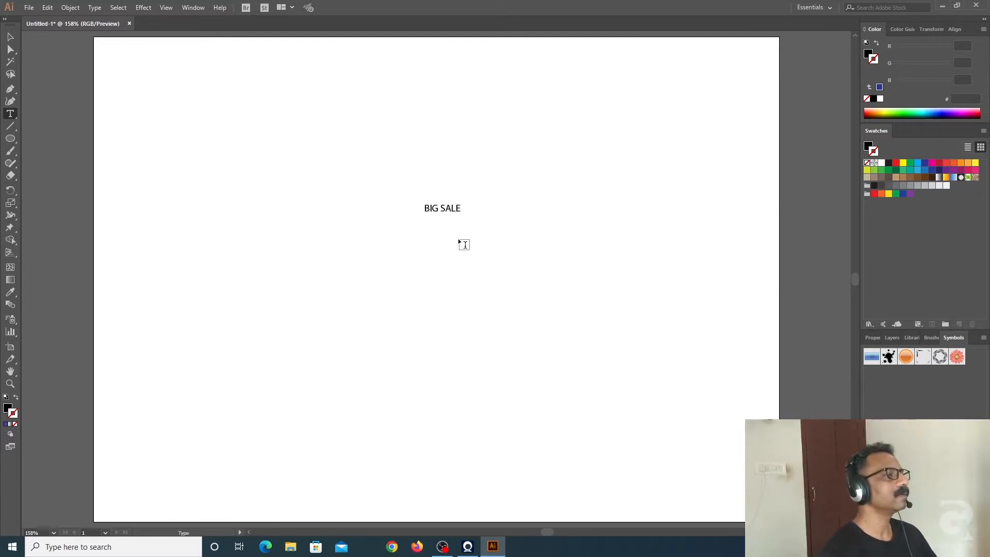
- Break the text into two lines, BIG above SALE, enlarge it to about 102 pt, and place it in the artboard's upper middle
key(Return)
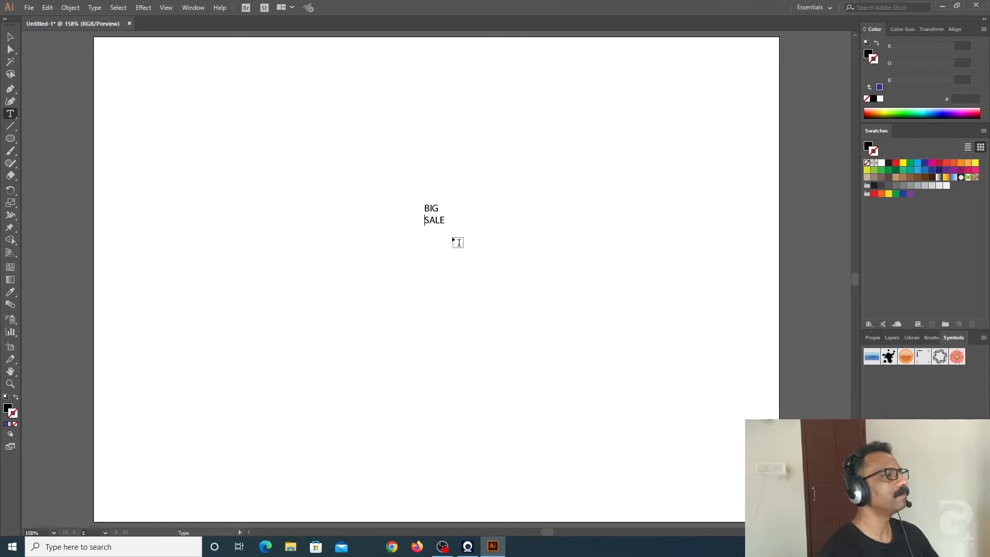
click(19, 38)
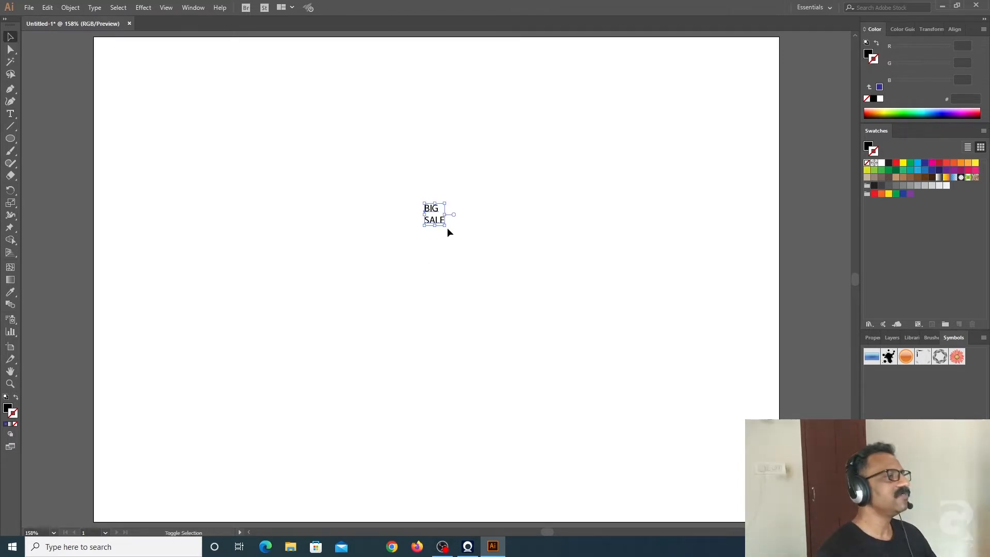
drag(444, 225, 669, 393)
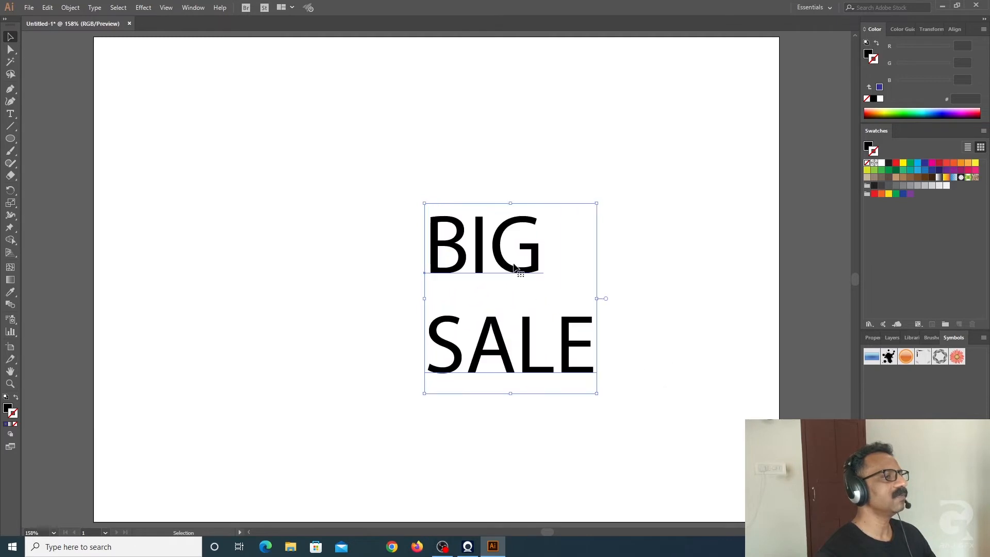
drag(518, 266, 442, 199)
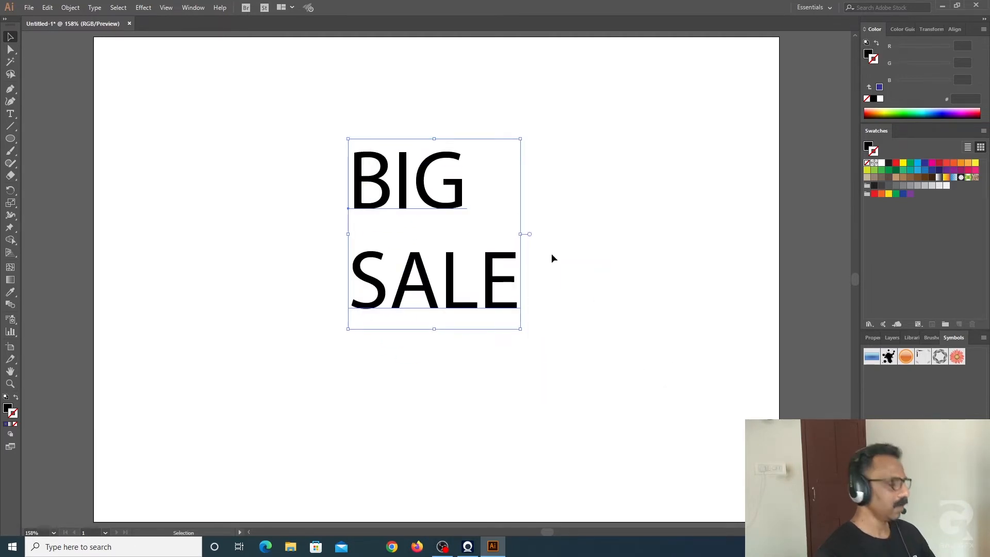
- Set the text's font to Helvetica LT Condensed Black and enlarge the text block to about 158 pt
key(ctrl+t)
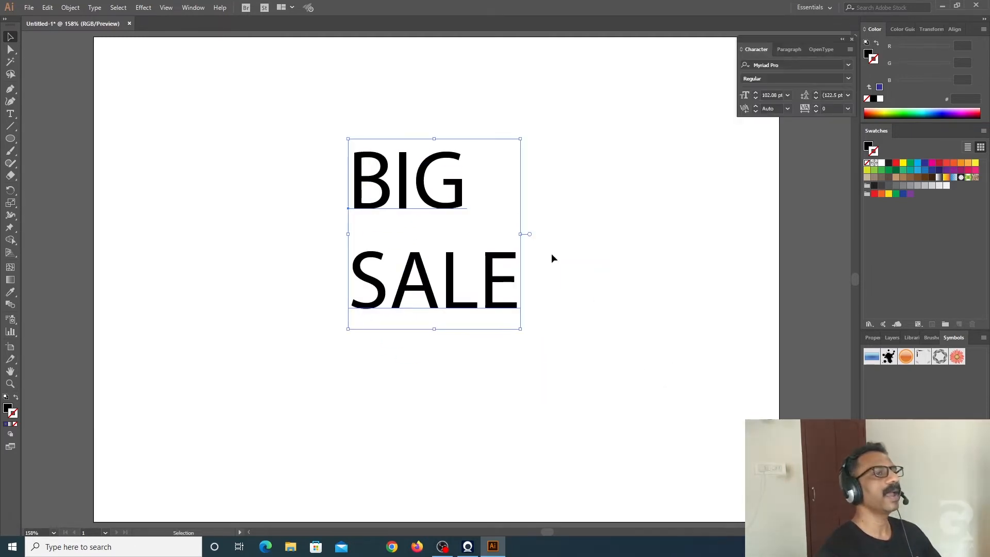
click(787, 65)
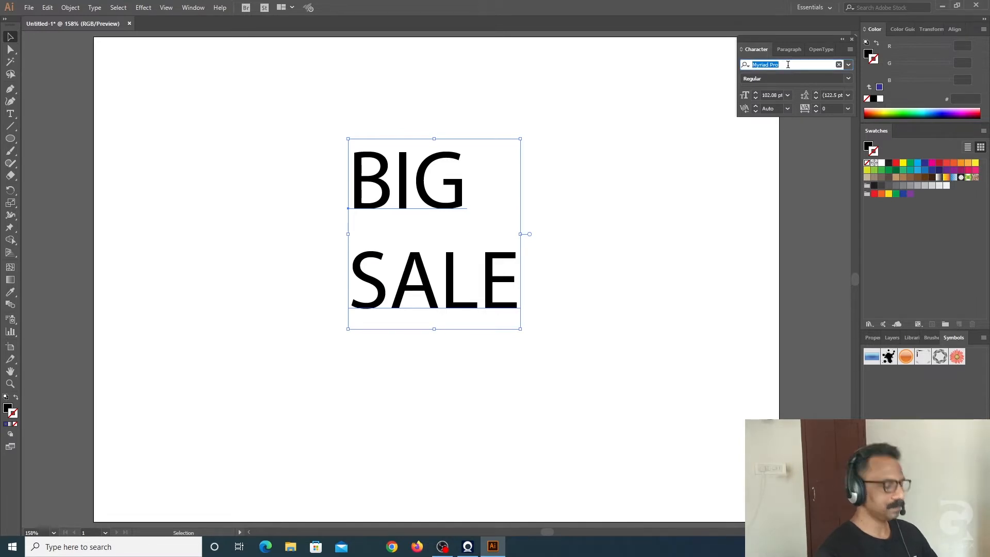
text(H)
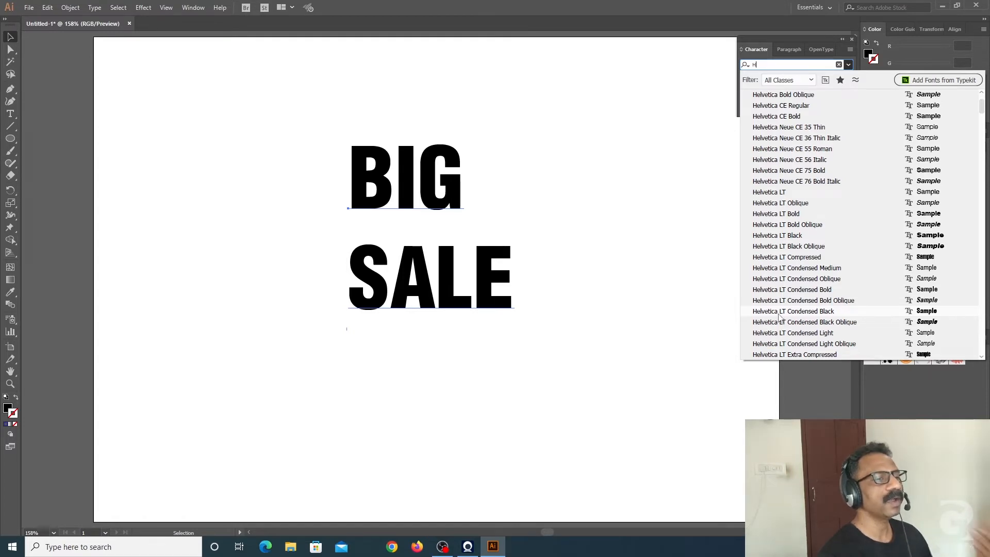
click(825, 311)
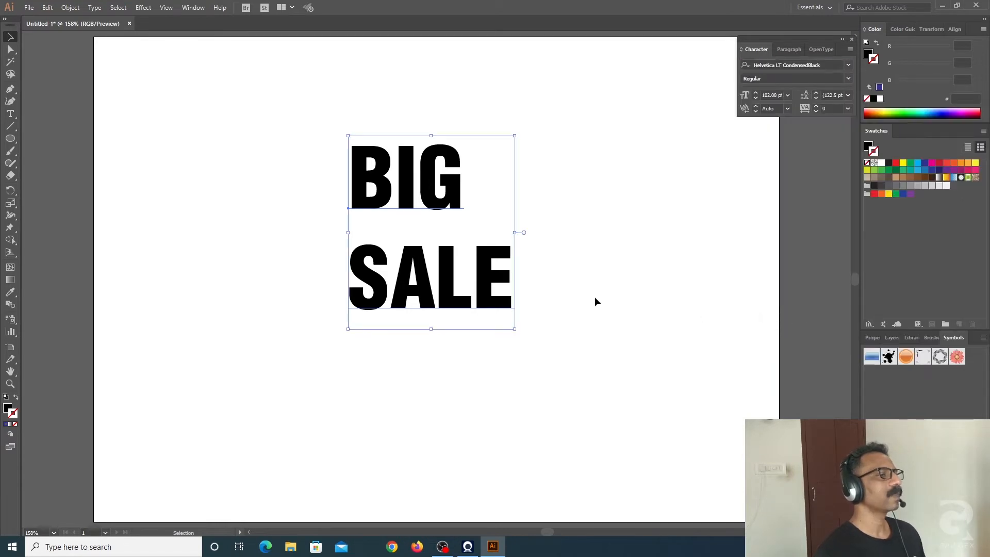
drag(514, 328, 655, 436)
drag(510, 232, 511, 195)
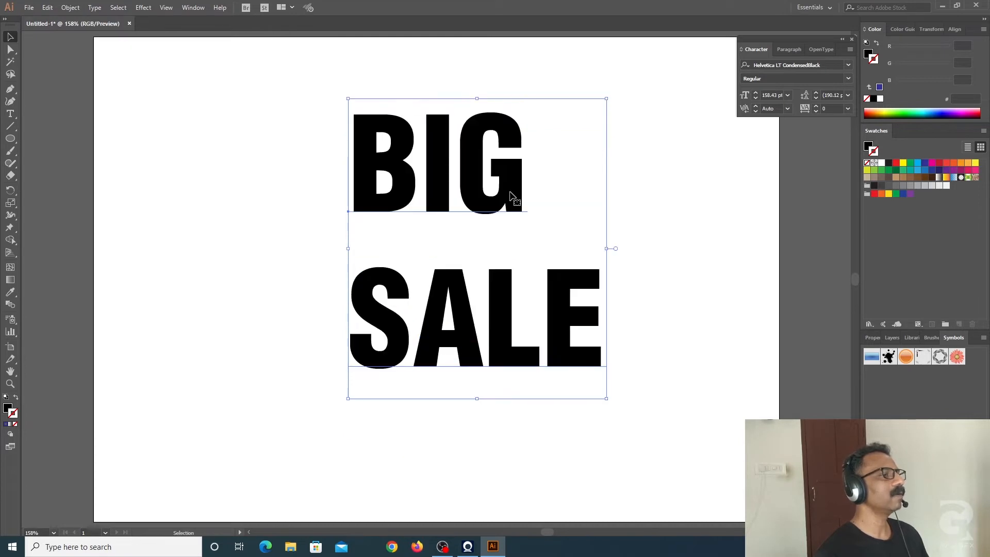
- Tighten the line spacing between BIG and SALE by setting the leading to 123 pt
click(816, 100)
click(816, 100)
click(816, 100)
click(815, 99)
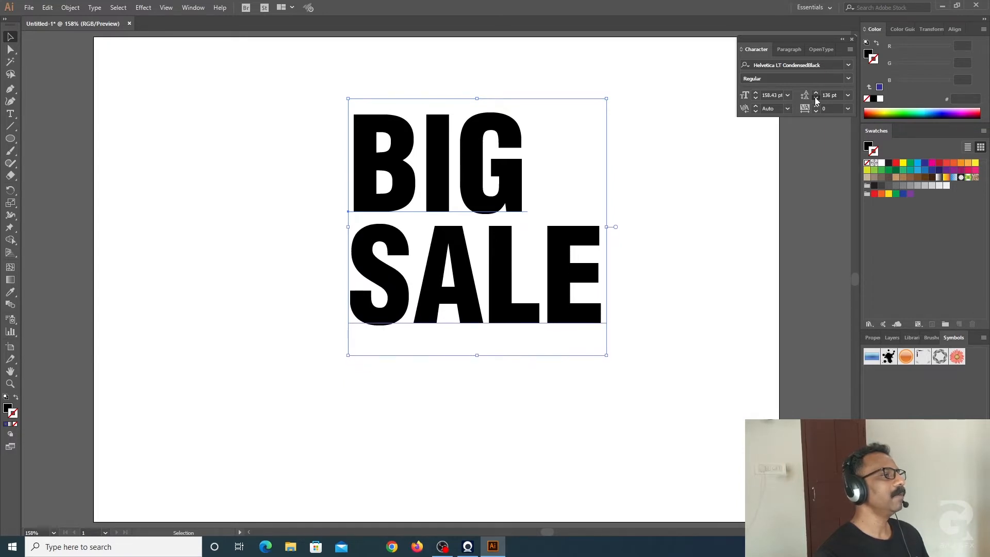
click(816, 99)
click(815, 99)
click(816, 99)
click(816, 99)
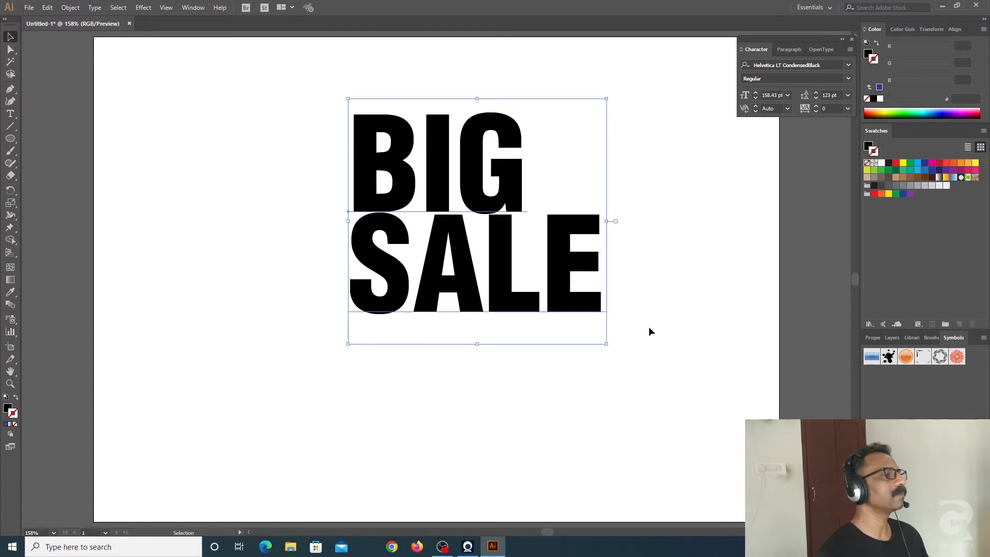
- Increase the font size of the word BIG to 228 pt so it matches the width of SALE
key(t)
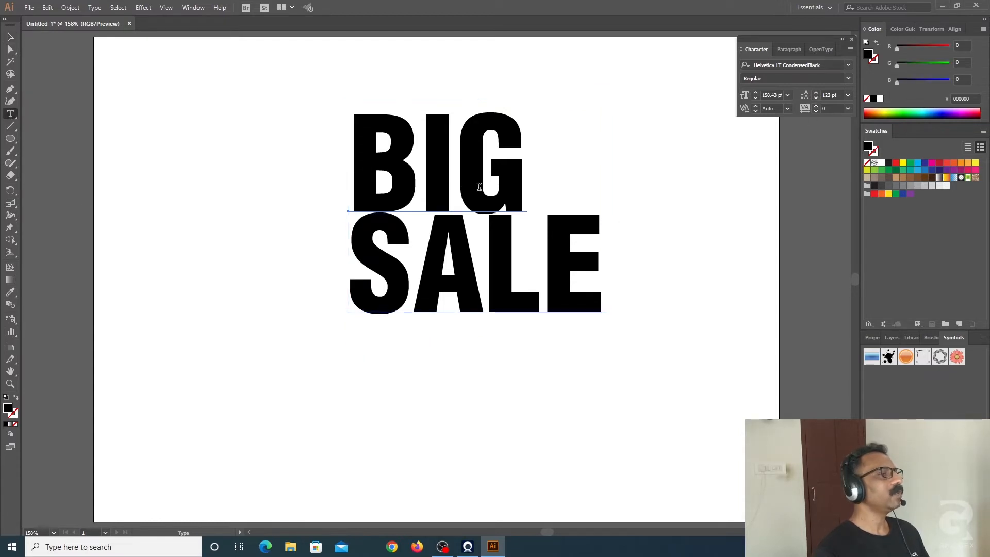
drag(525, 162, 349, 164)
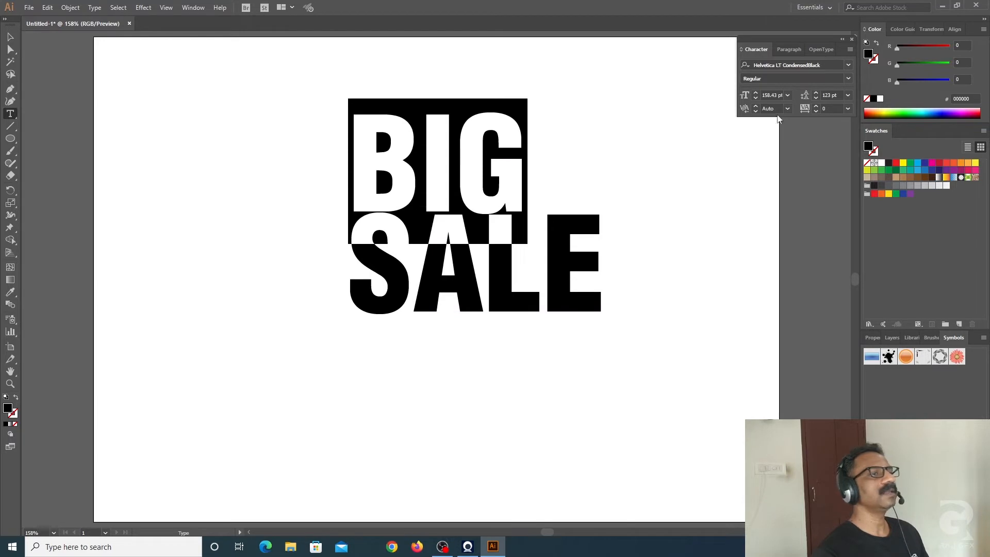
click(756, 95)
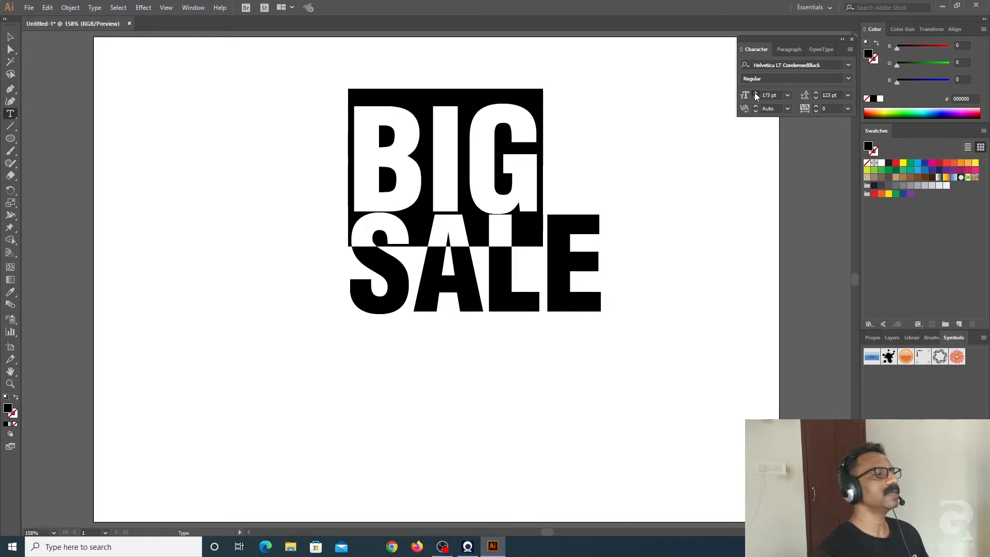
click(756, 95)
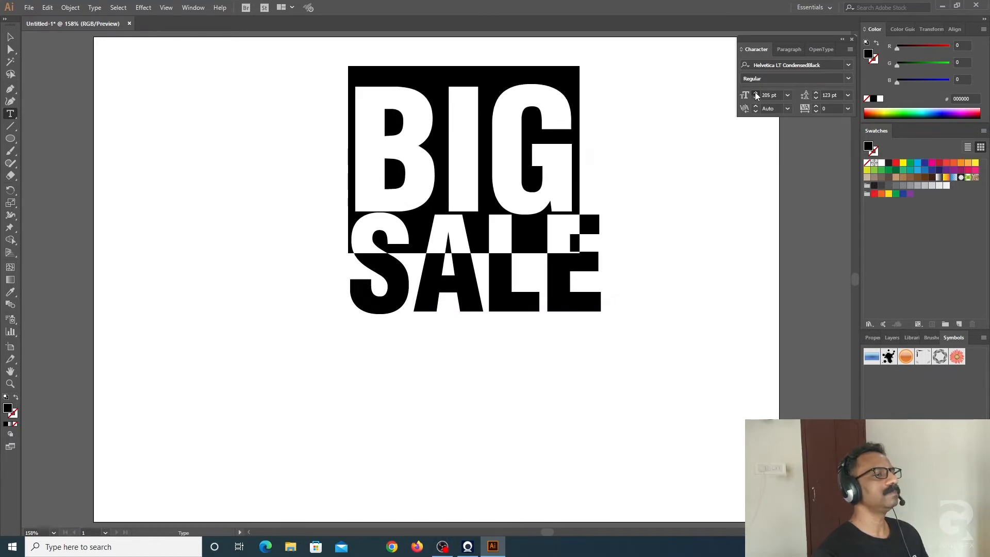
click(755, 95)
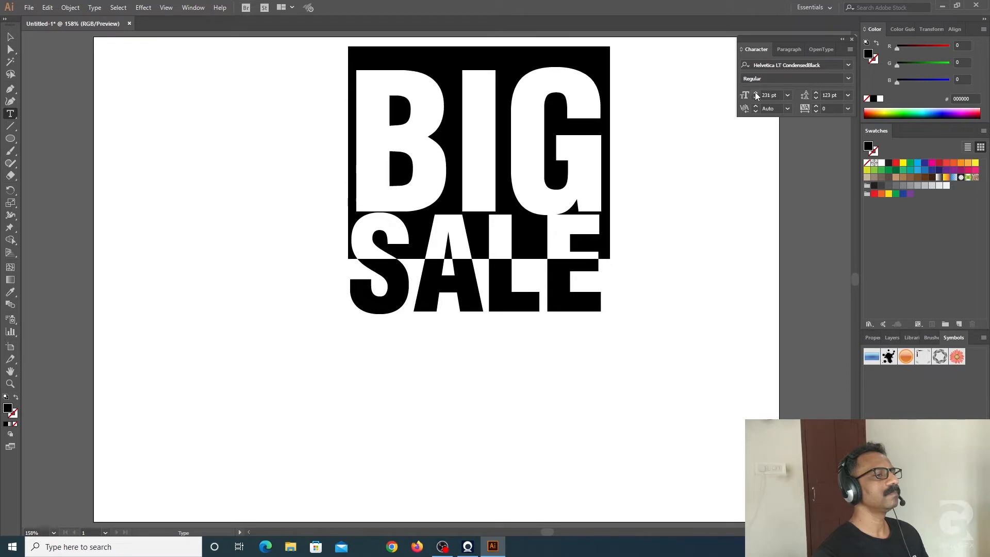
click(756, 98)
click(756, 99)
click(756, 99)
click(10, 36)
click(665, 322)
- Centre the text block horizontally and vertically on the artboard
click(483, 204)
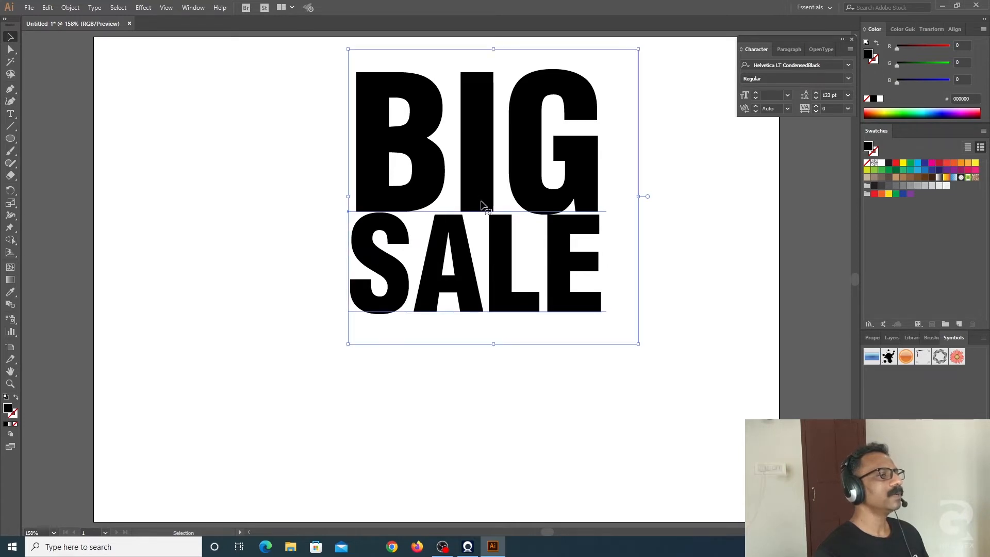
click(955, 30)
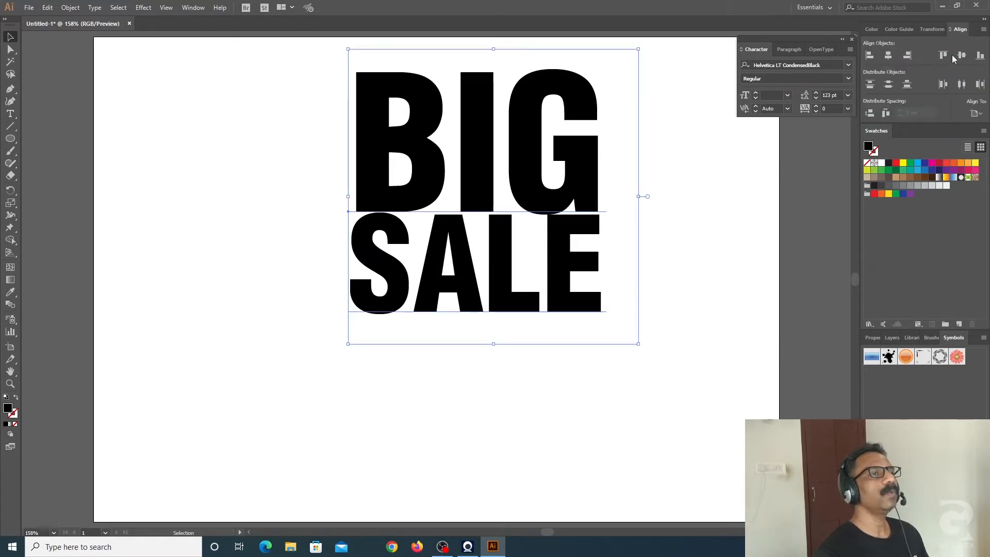
click(886, 56)
click(962, 56)
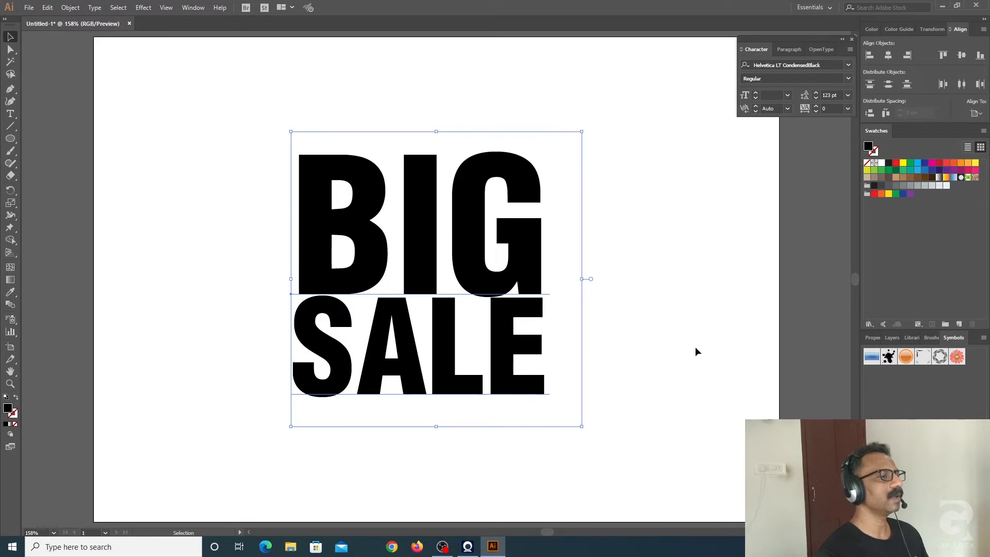
click(645, 398)
scroll(645, 397, down, 2)
scroll(644, 400, up, 2)
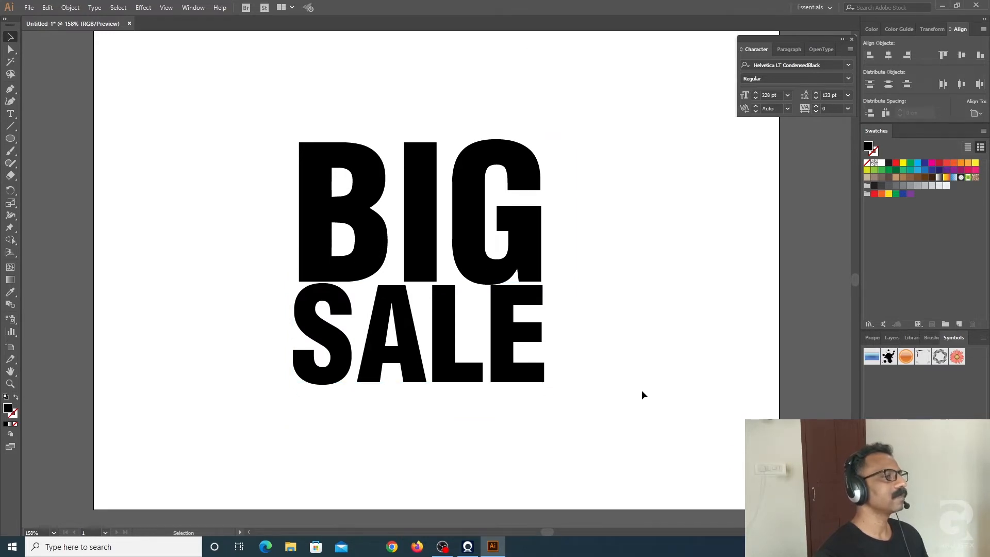
- Scale the BIG SALE text block down proportionally about its centre to roughly four fifths of its size
click(514, 334)
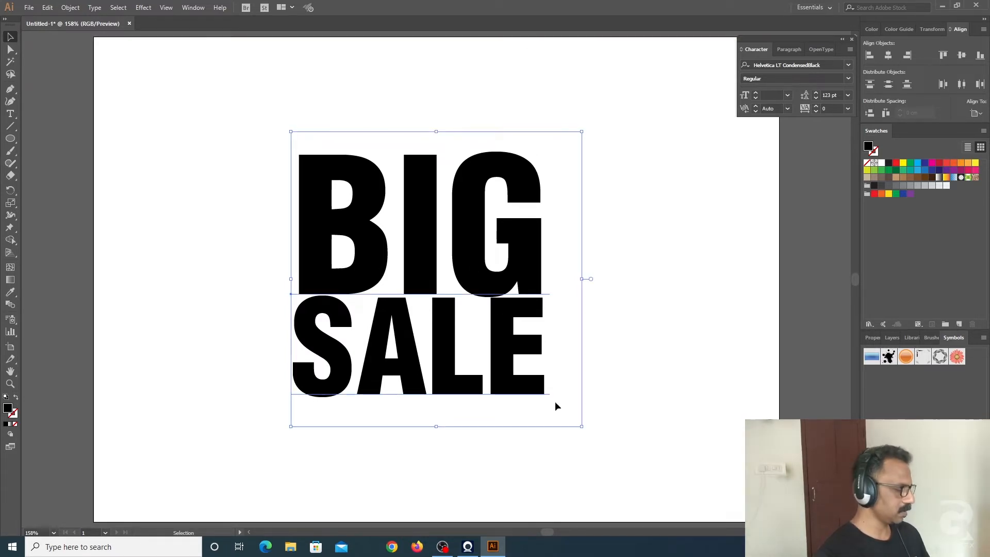
drag(581, 426, 566, 398)
click(592, 357)
click(473, 277)
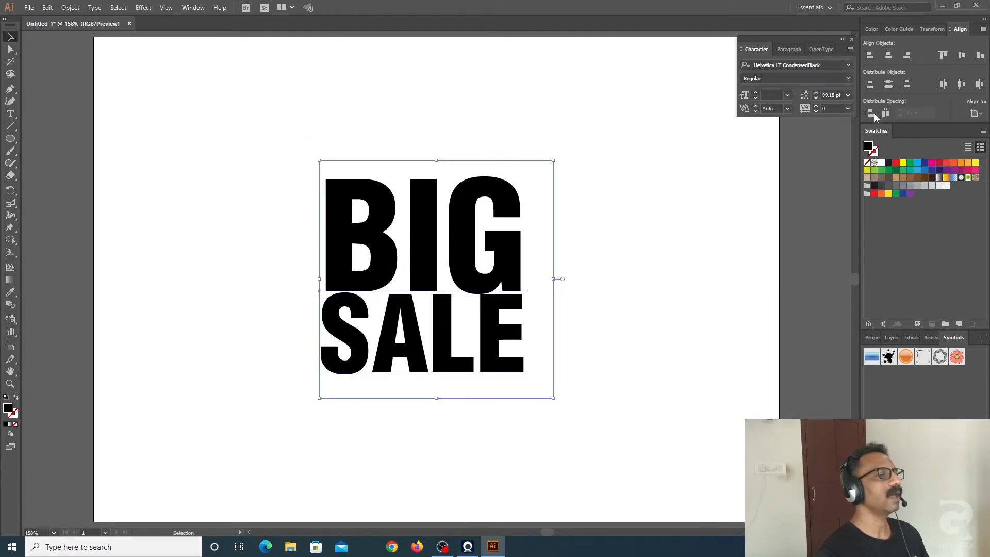
click(632, 376)
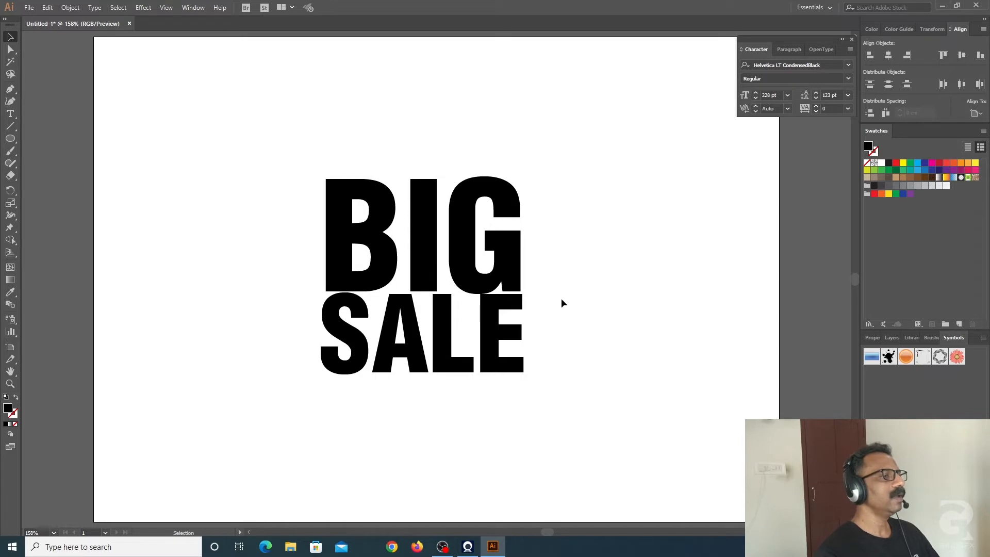
- Convert the BIG SALE text to outlines
click(505, 257)
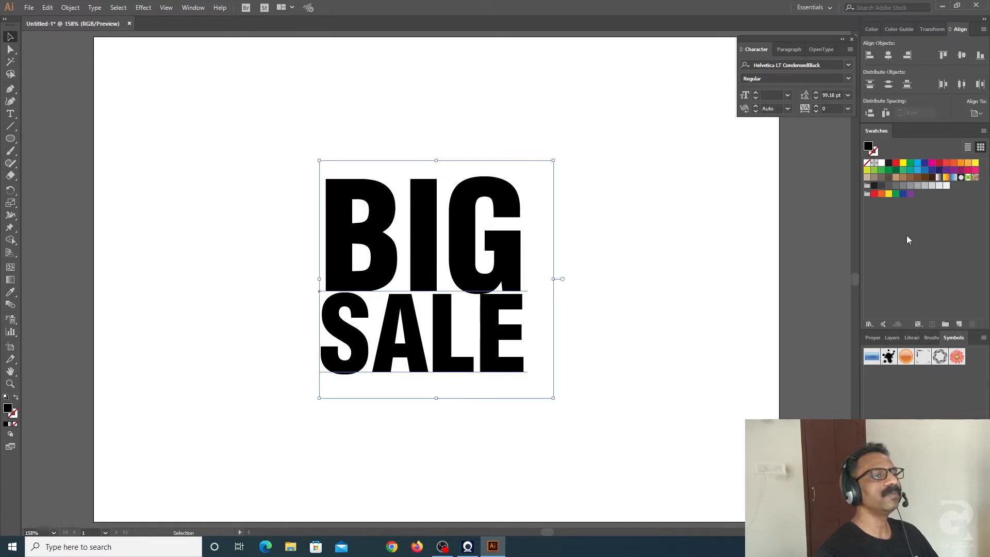
click(93, 8)
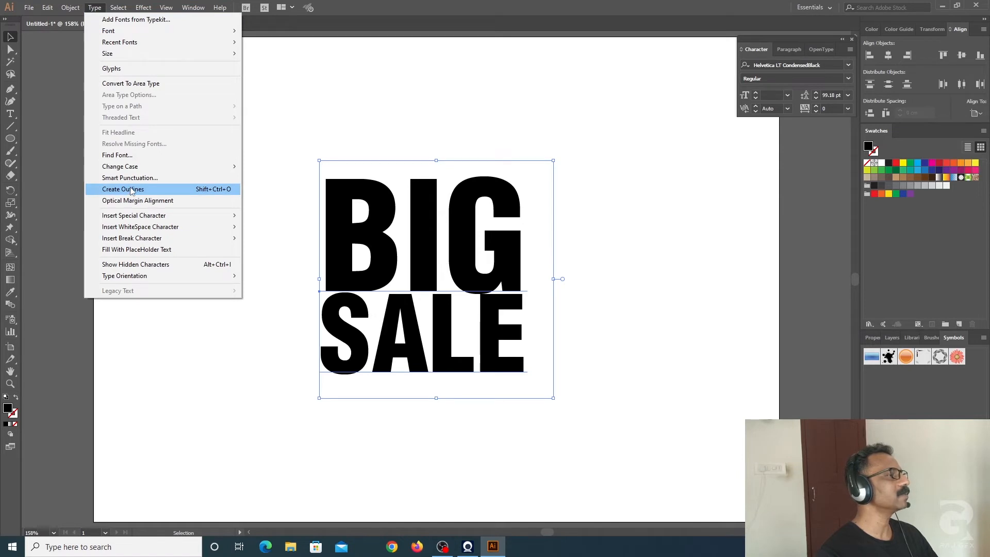
click(132, 191)
click(12, 49)
click(11, 38)
click(588, 299)
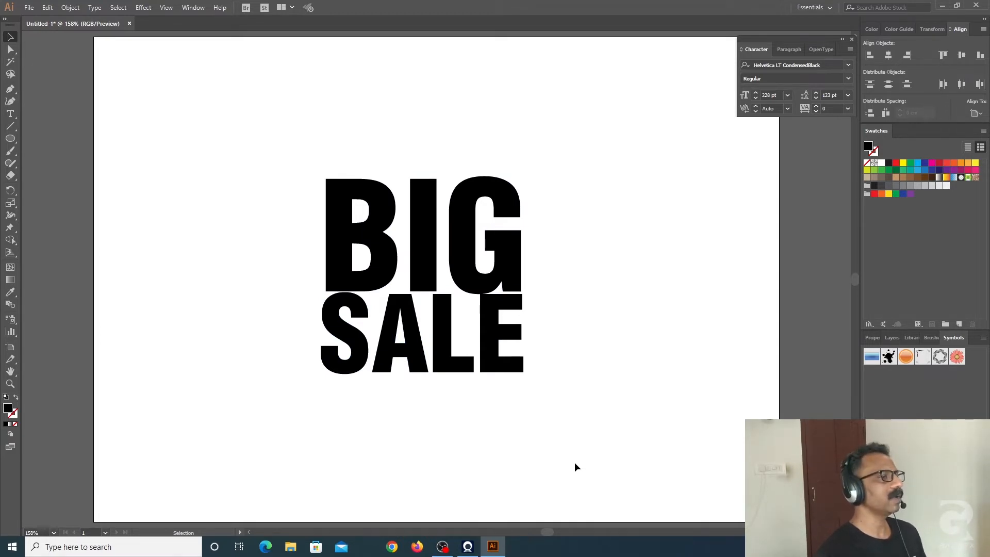
- Fill the outlined BIG SALE lettering with light grey
click(478, 283)
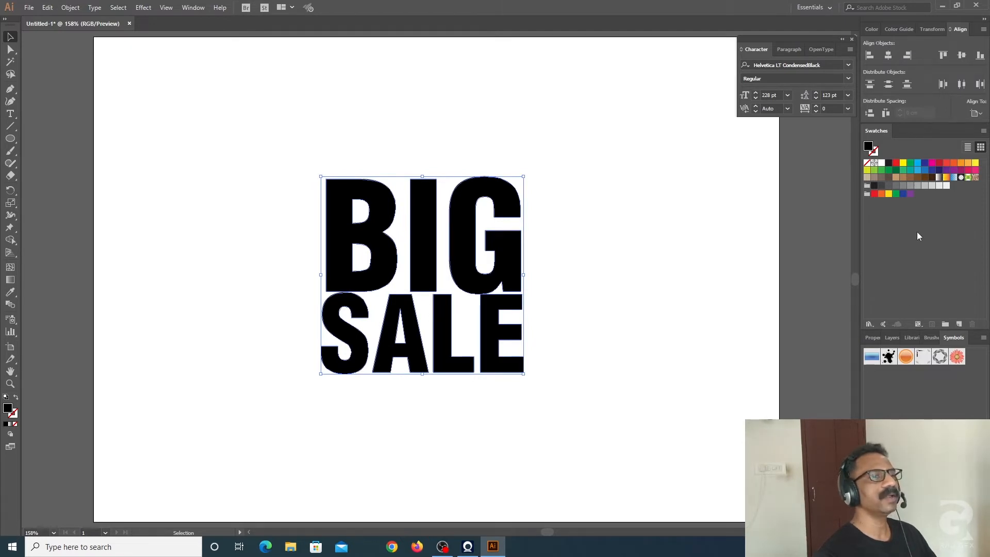
click(931, 186)
click(616, 384)
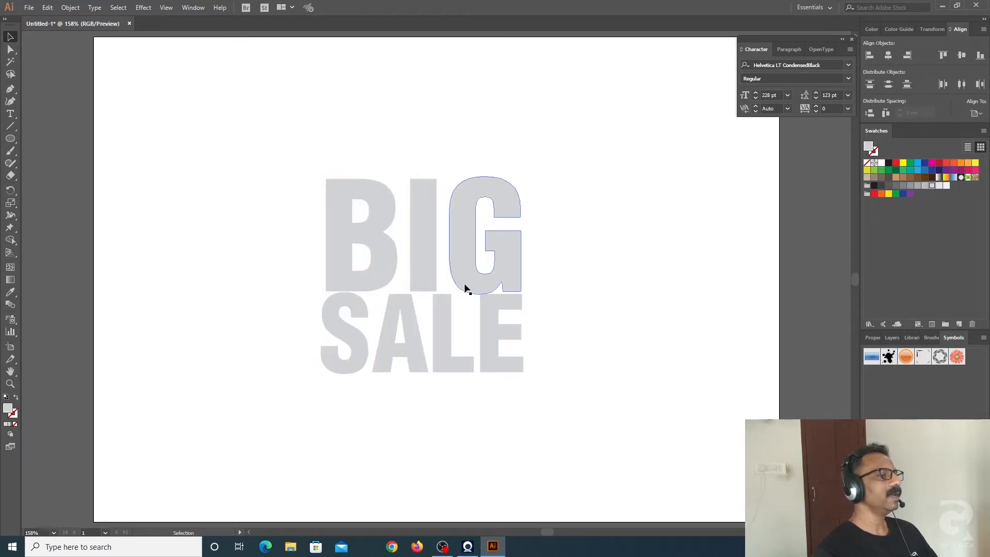
- Paste a copy of the light grey lettering exactly over the original and fill the copy with medium grey
click(479, 283)
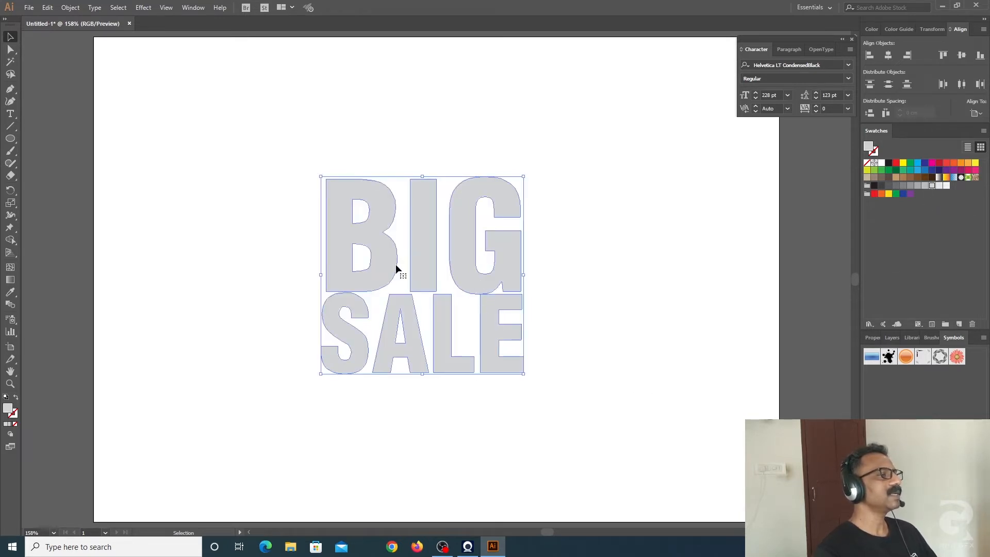
click(48, 8)
click(64, 57)
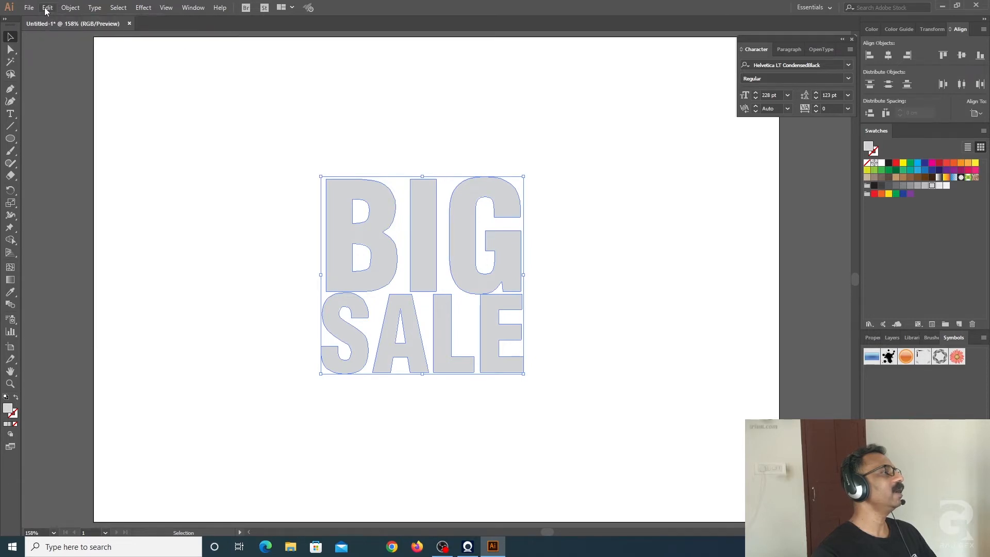
click(46, 8)
click(83, 102)
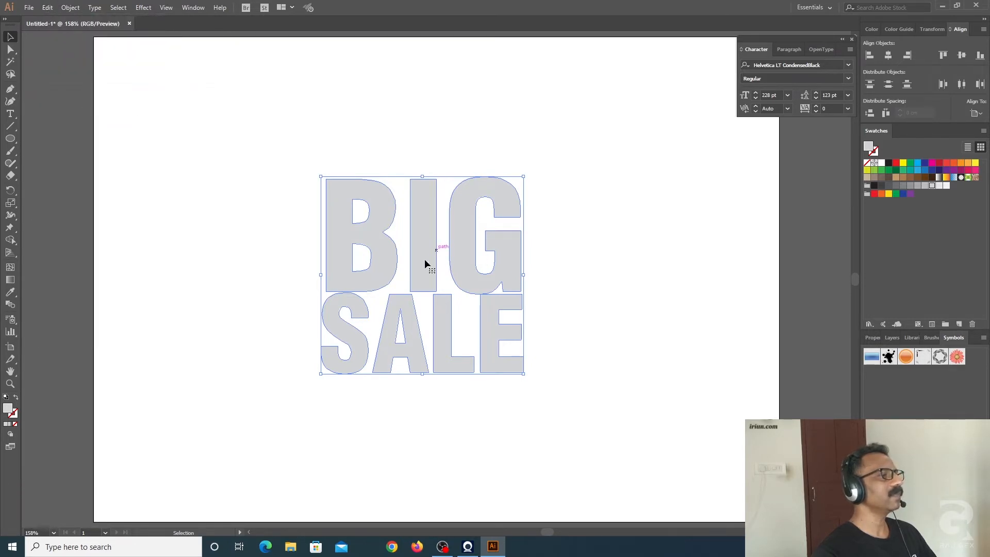
click(910, 187)
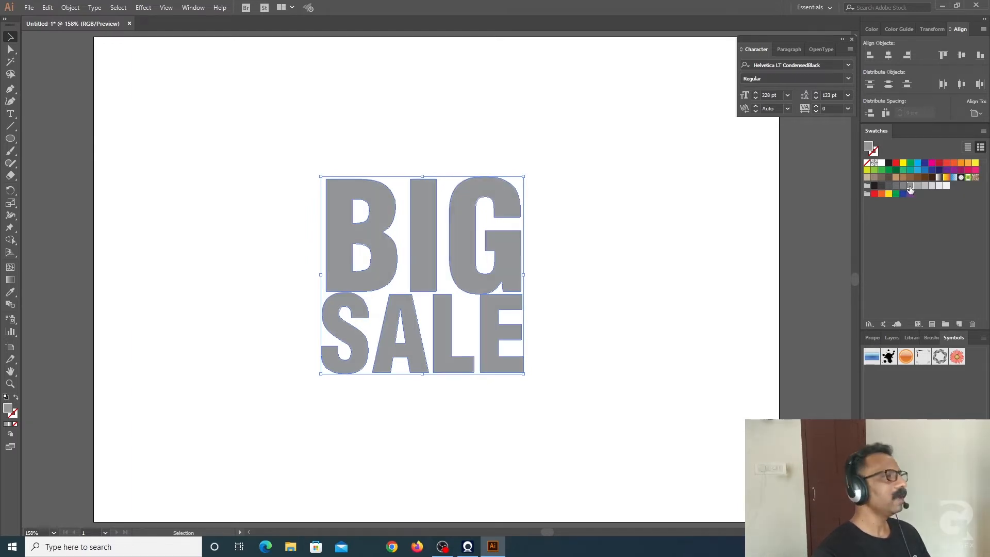
- Scale the medium grey copy down about its centre to about 2.72 by 2.66 cm
drag(321, 177, 368, 238)
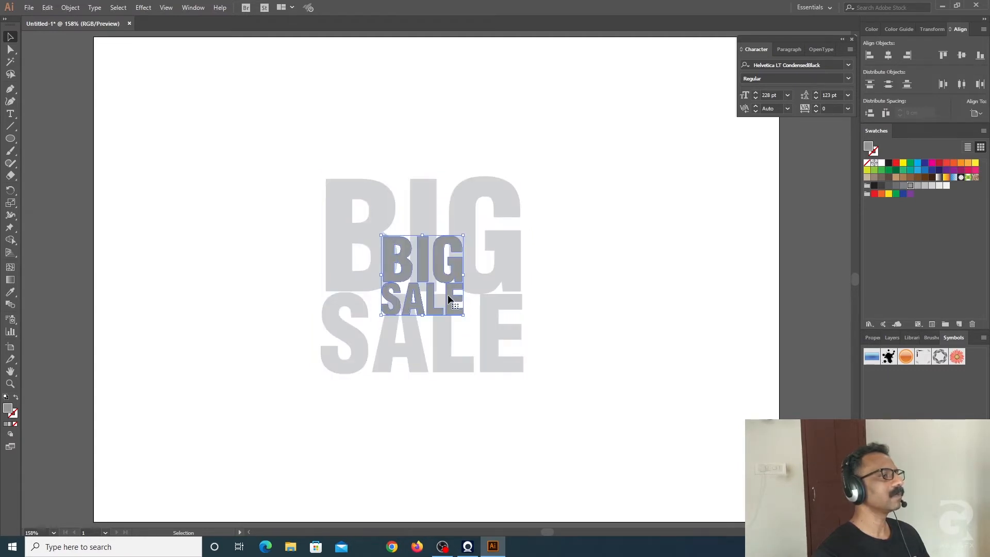
drag(382, 236, 382, 236)
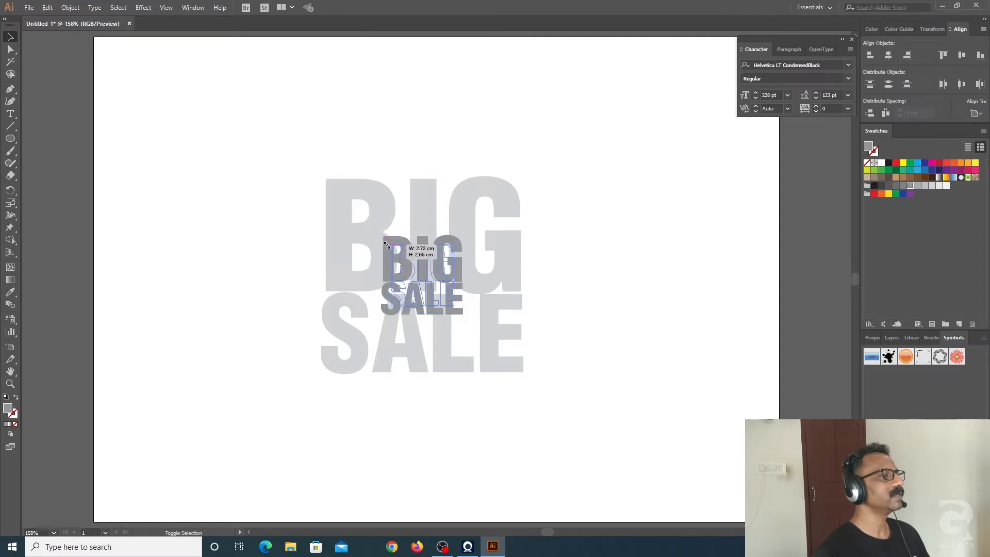
drag(463, 315, 443, 300)
- Send the small medium grey BIG SALE copy backward behind the large light grey lettering and deselect it
right_click(436, 278)
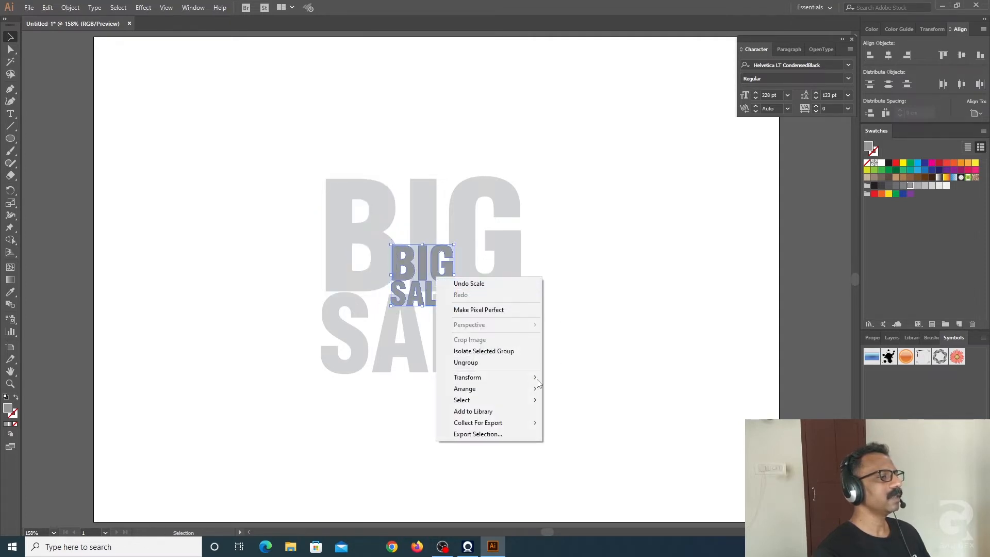
mouse_move(477, 389)
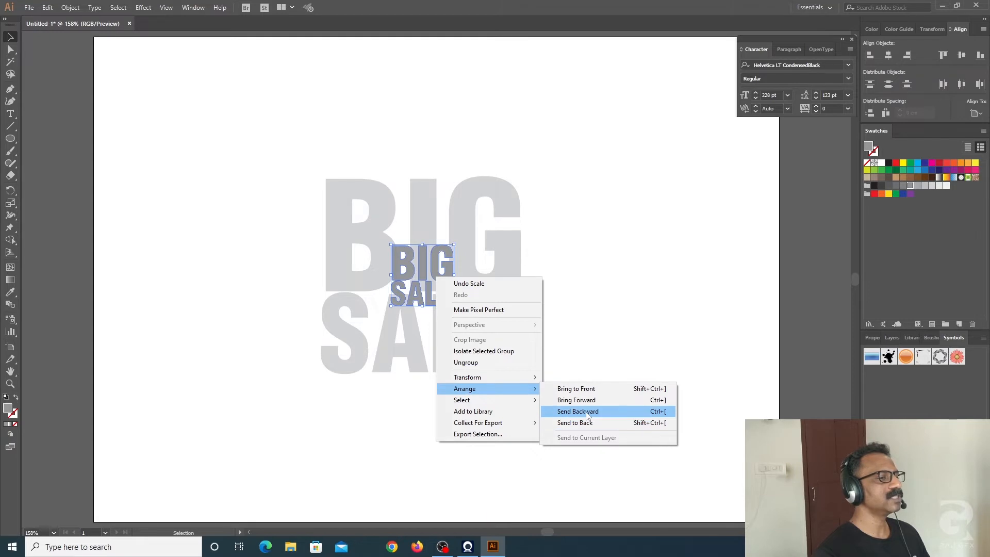
click(643, 412)
click(467, 433)
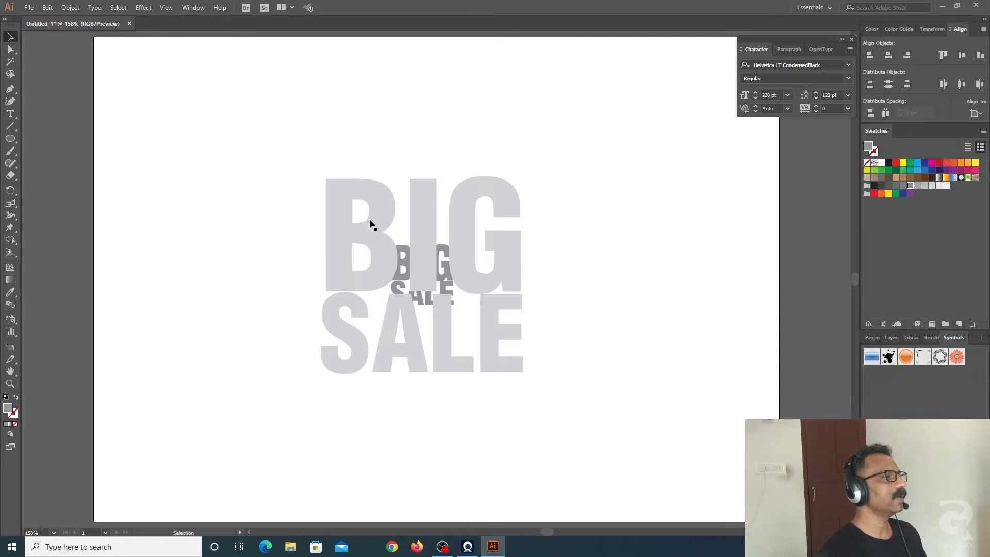
- Select both the large and small BIG SALE letterings and make a blend between them
drag(288, 142, 597, 405)
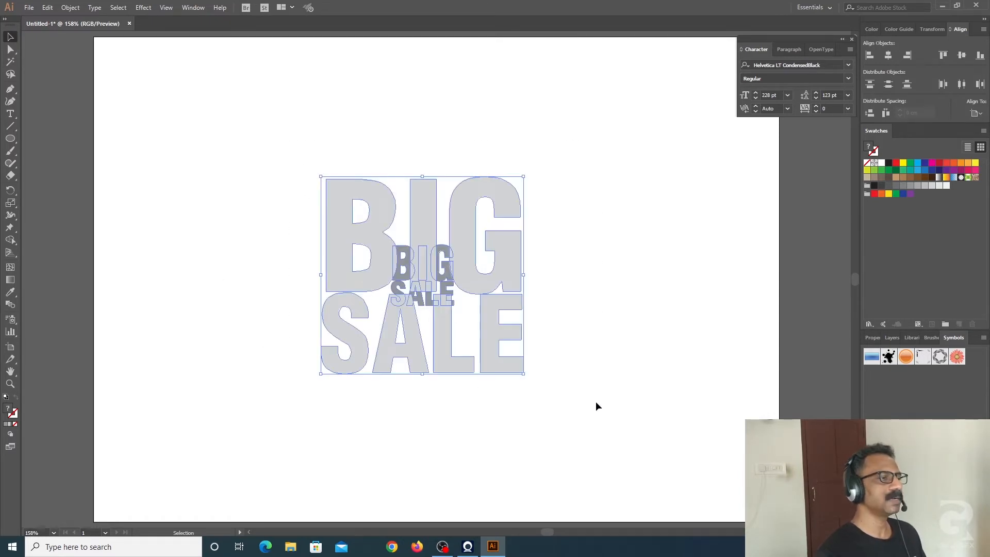
click(73, 8)
mouse_move(87, 276)
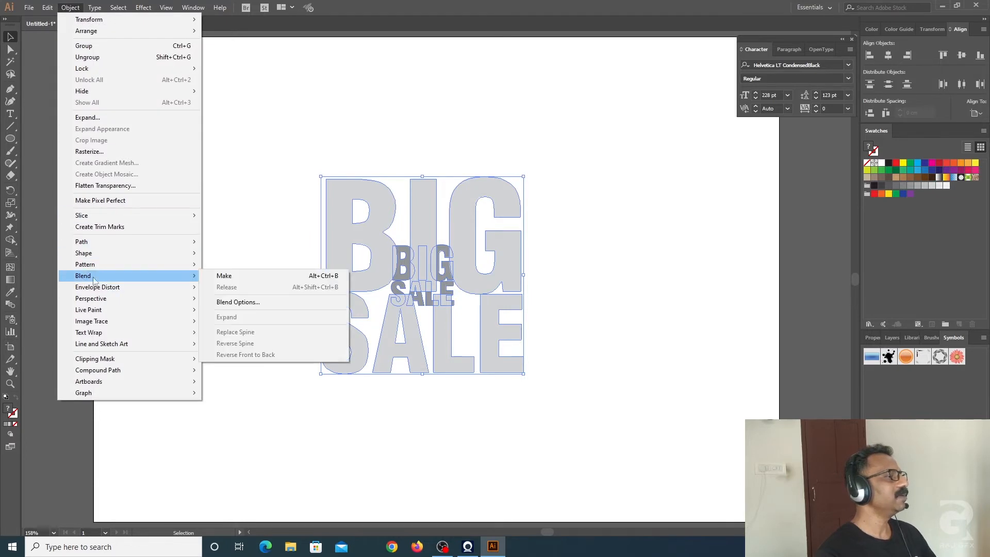
click(227, 275)
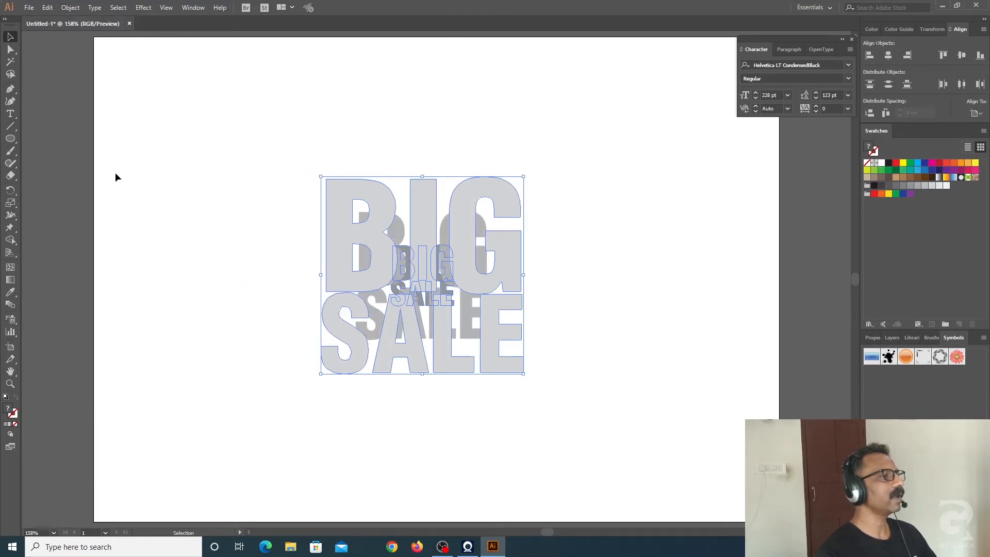
- Set the blend's spacing to Specified Steps with 500 steps, with preview enabled, and deselect the lettering
click(70, 8)
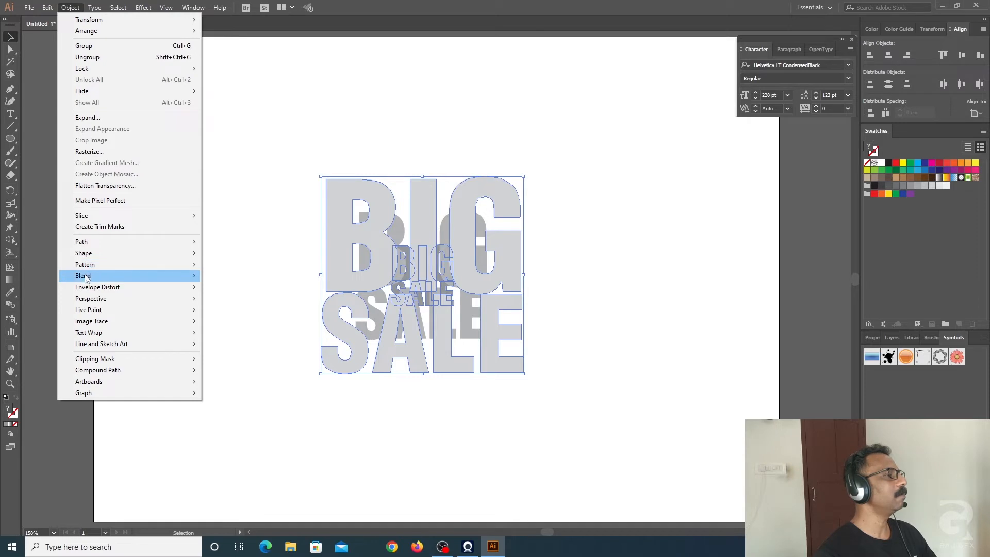
mouse_move(86, 277)
click(246, 306)
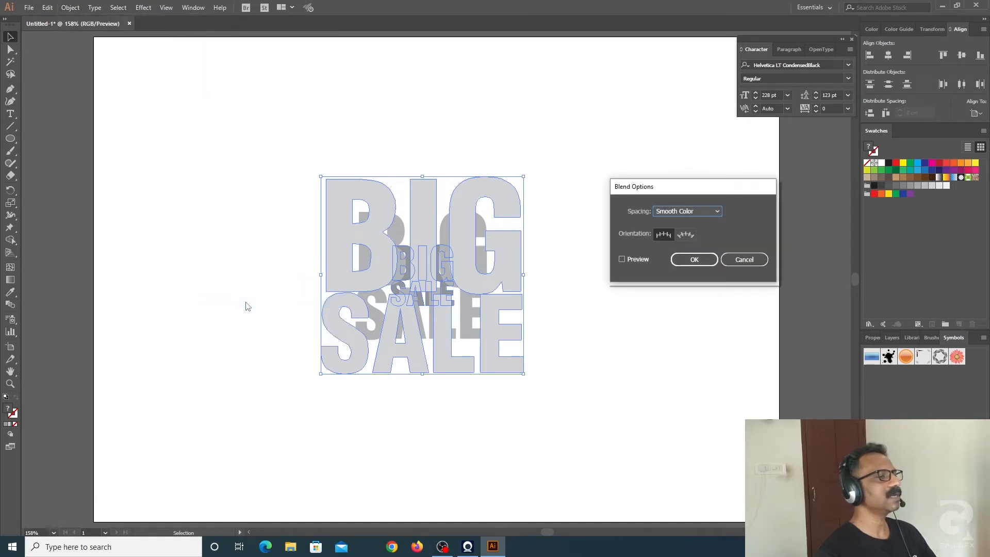
click(716, 212)
click(694, 234)
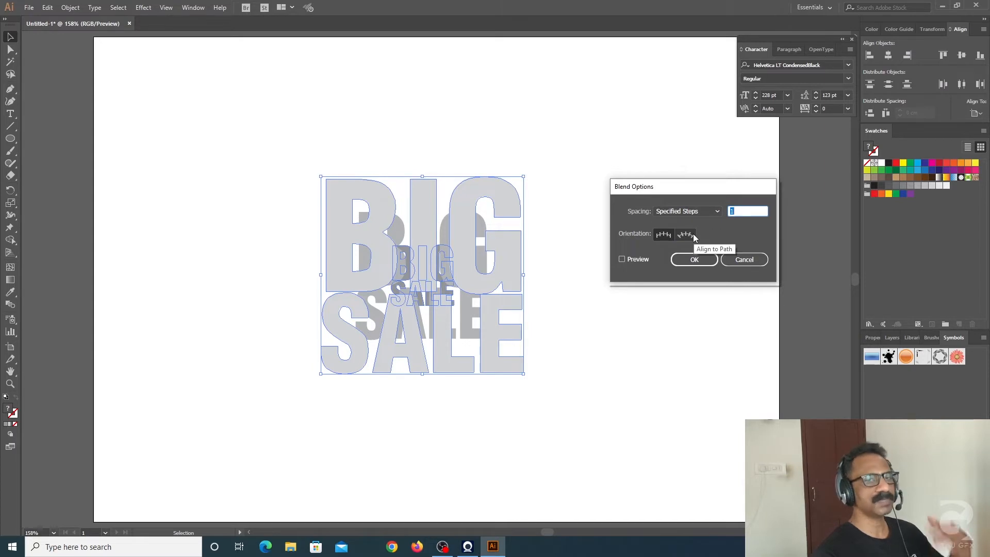
click(621, 259)
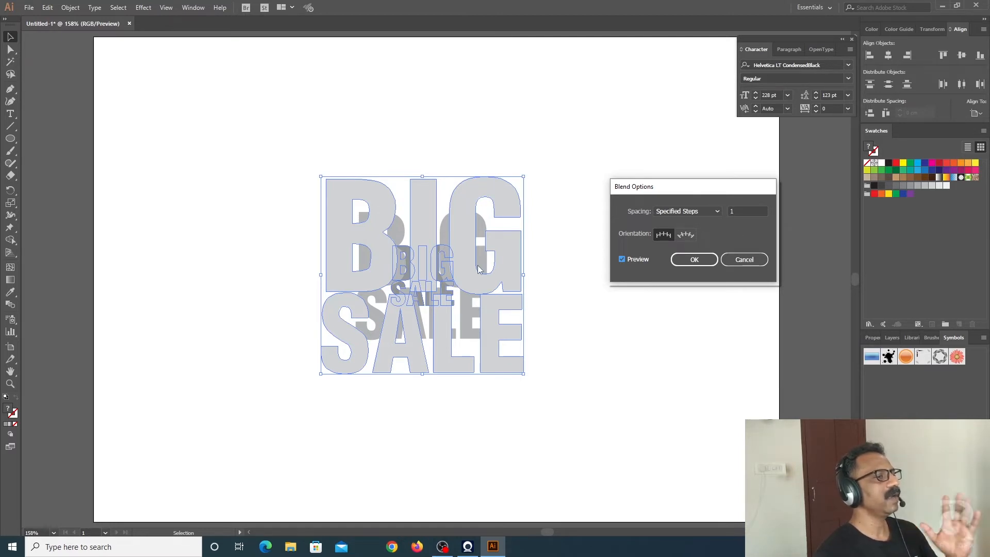
click(741, 211)
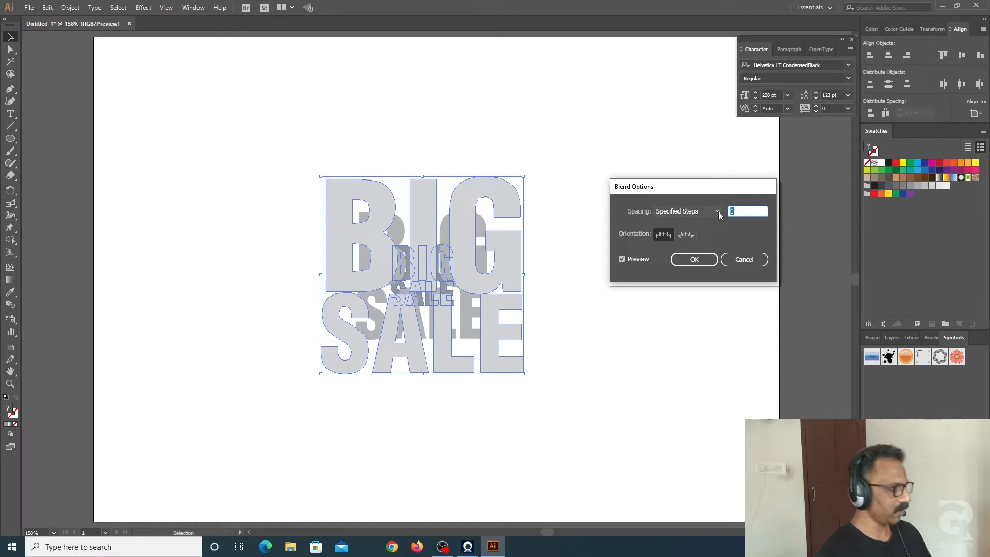
text(500)
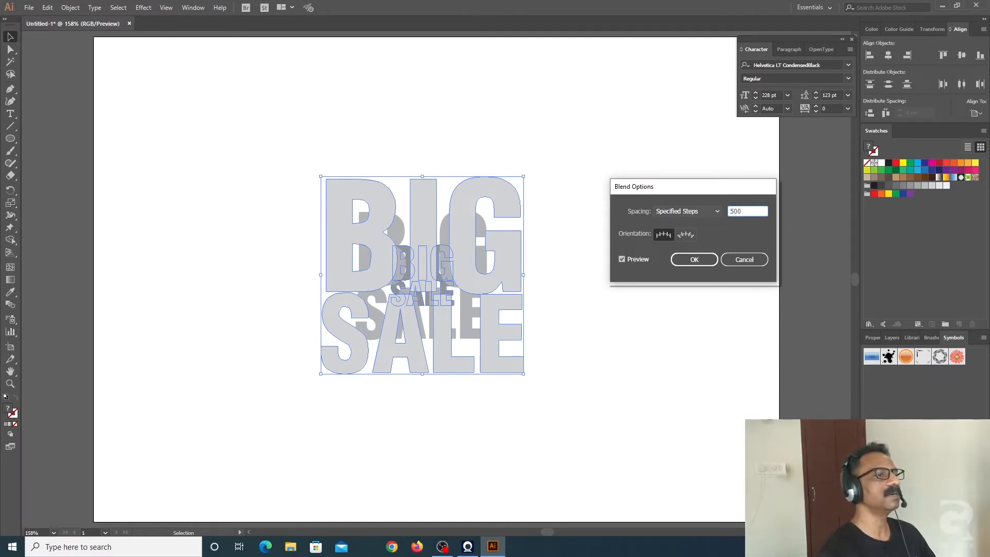
click(694, 259)
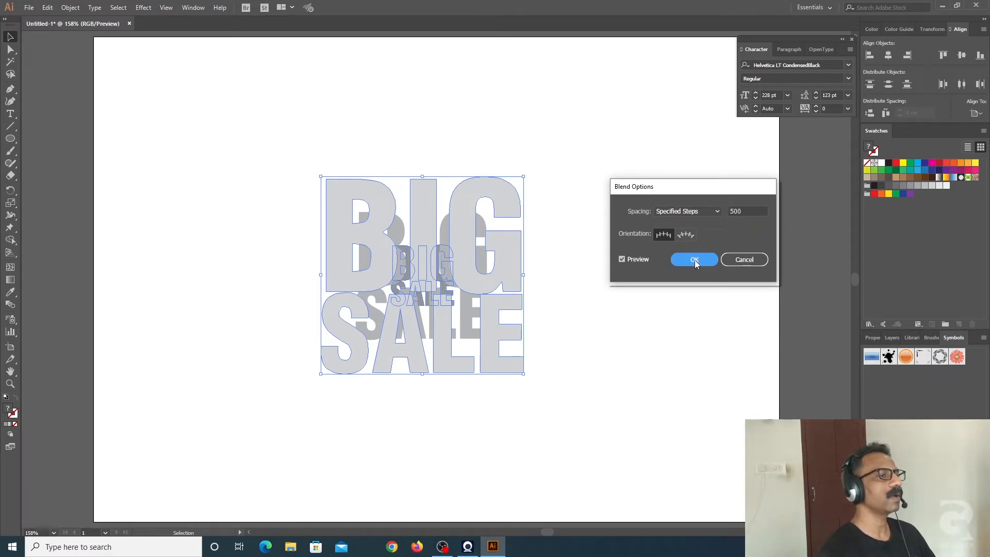
click(653, 338)
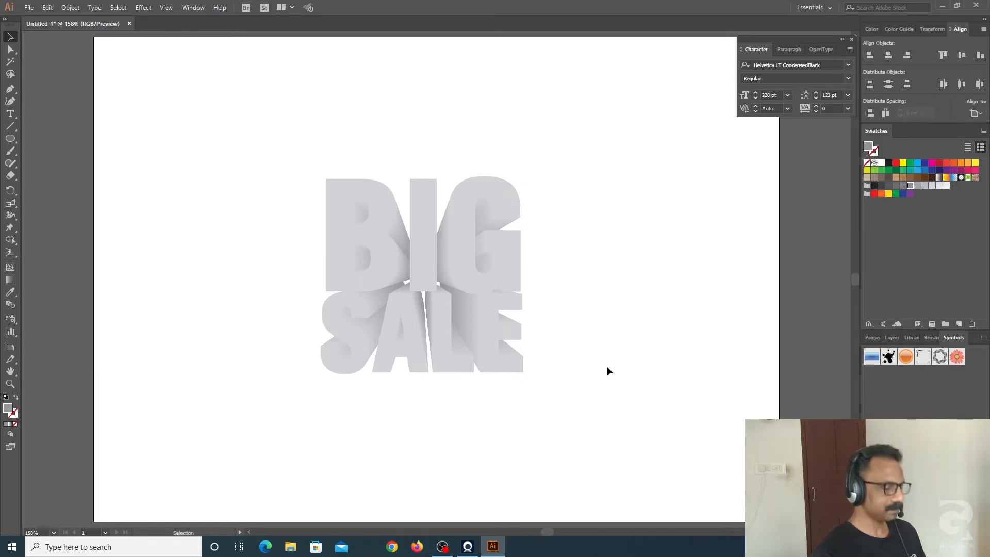
- Close the floating Character panel to clear the area around the blended lettering
key(a)
key(ctrl+plus)
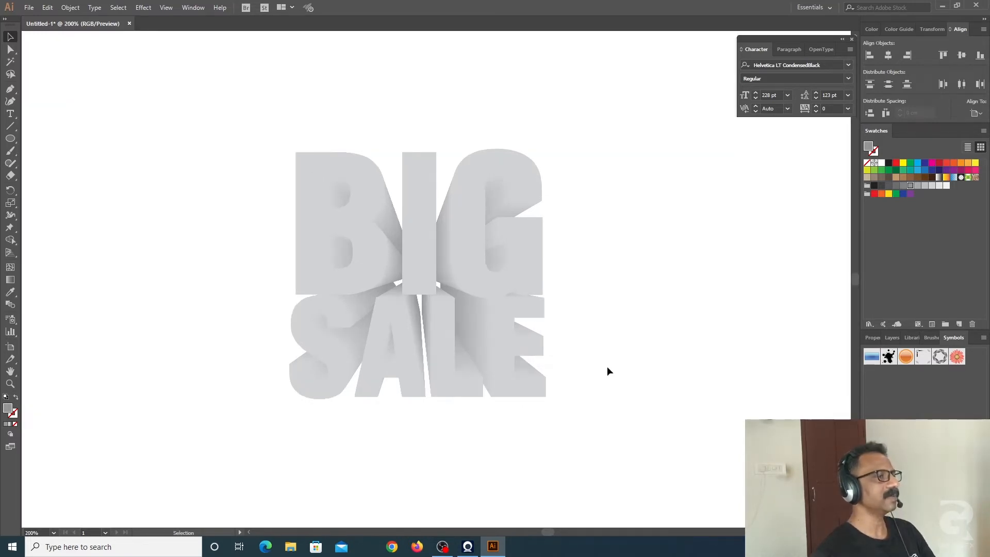
click(851, 42)
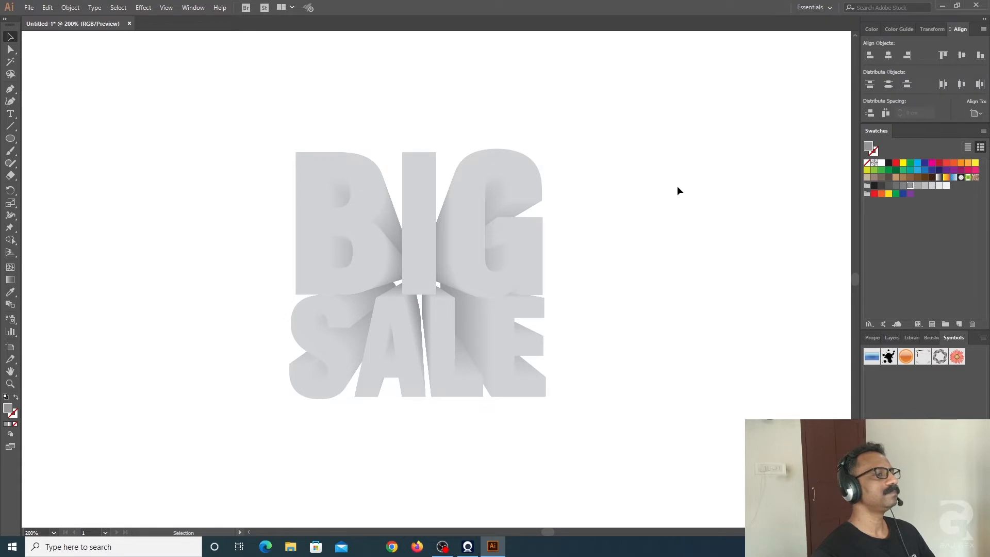
- Isolate the blend, copy its large front BIG SALE lettering and exit isolation mode
drag(648, 190, 676, 177)
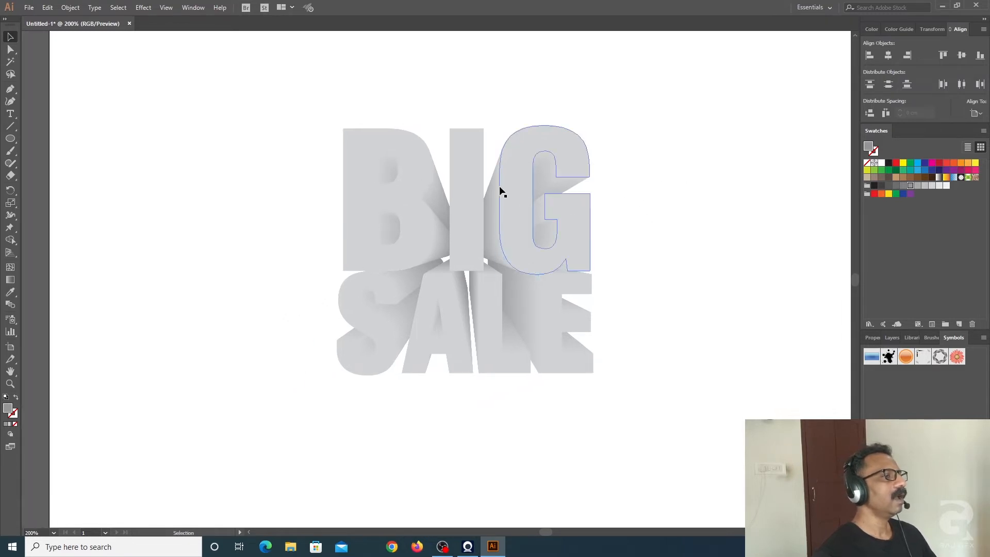
click(466, 158)
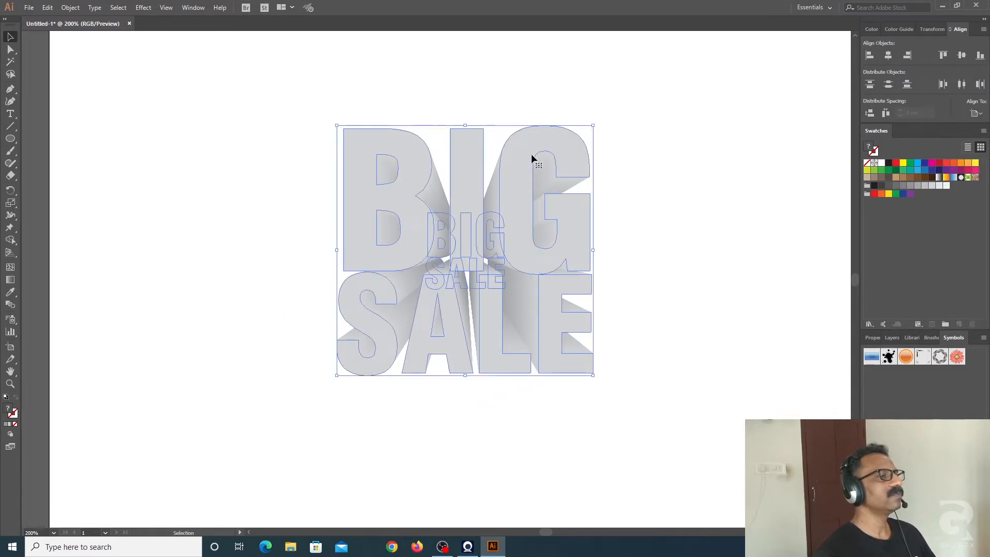
double_click(462, 154)
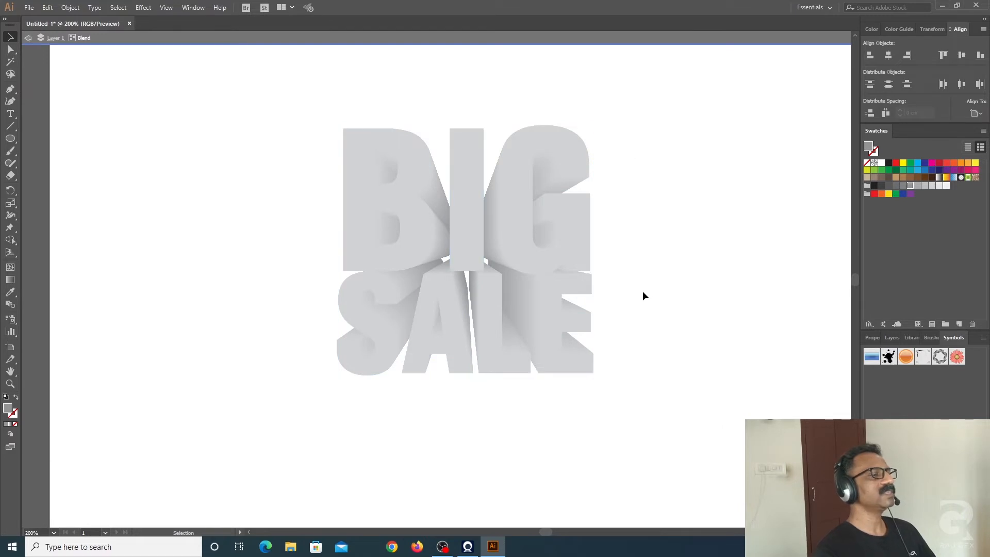
click(471, 226)
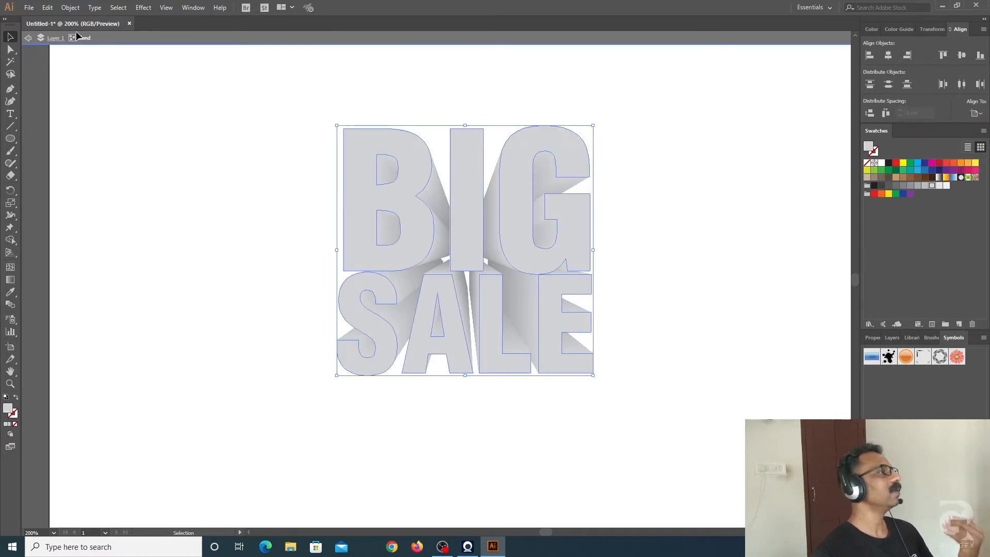
click(47, 7)
click(65, 58)
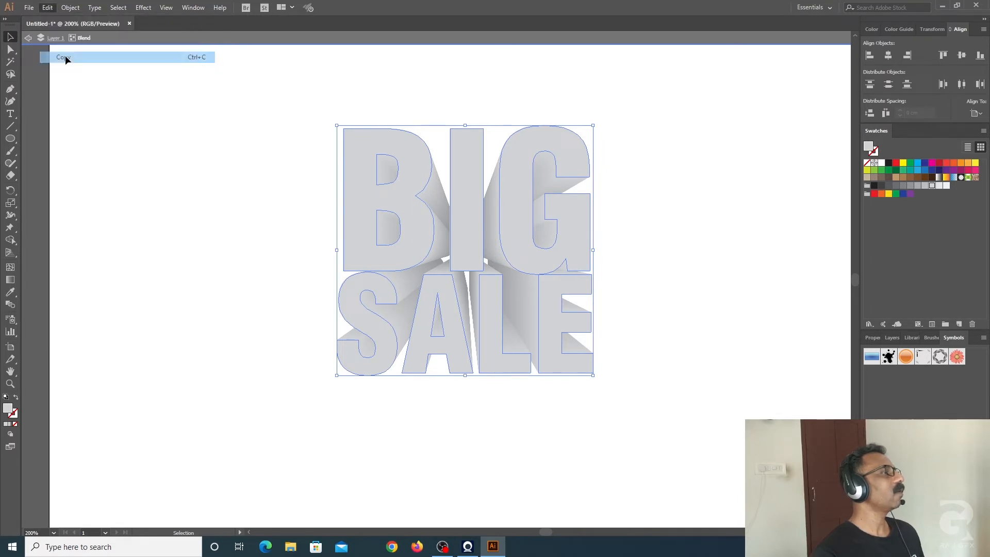
click(28, 39)
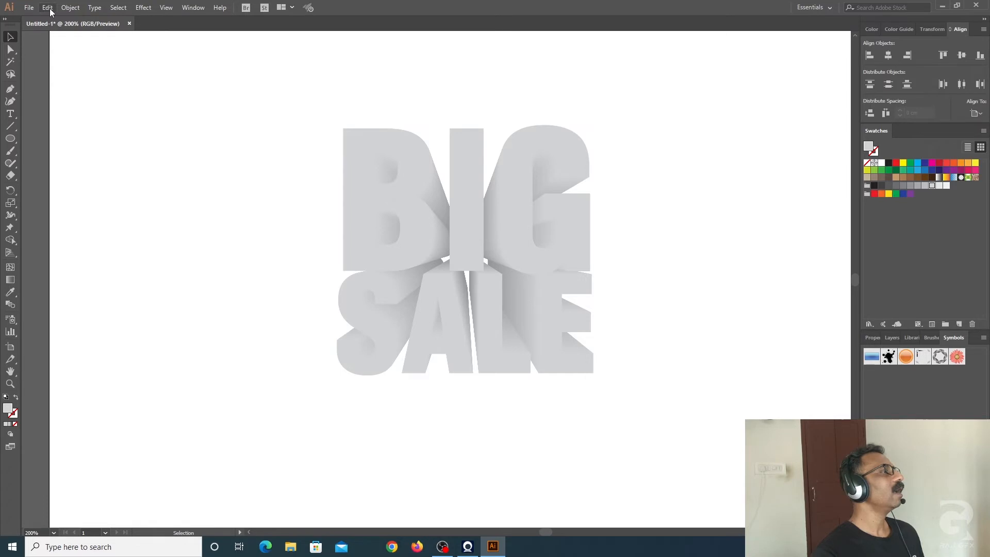
- Paste the copied lettering in front of the blend and fill it with the lightest grey swatch
click(47, 7)
click(81, 81)
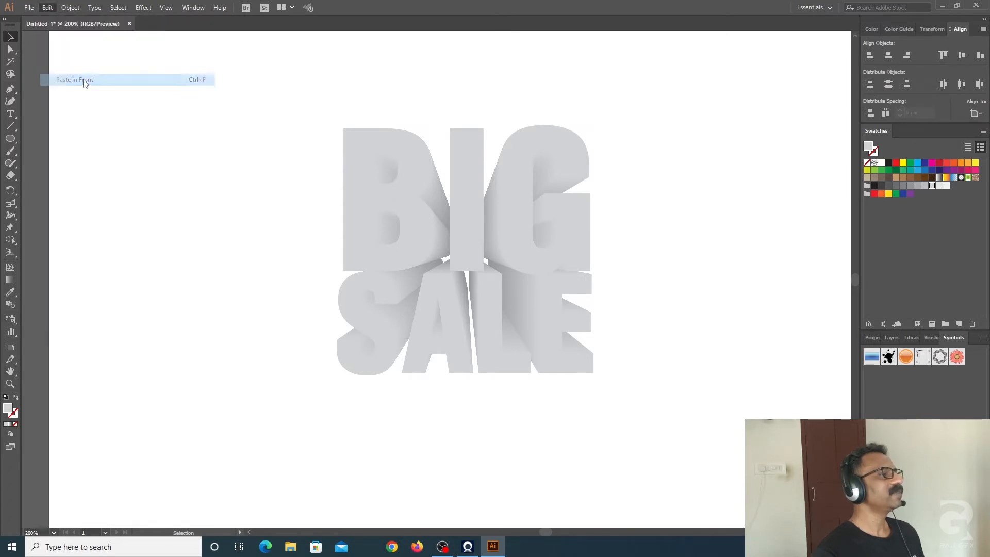
click(945, 186)
click(708, 319)
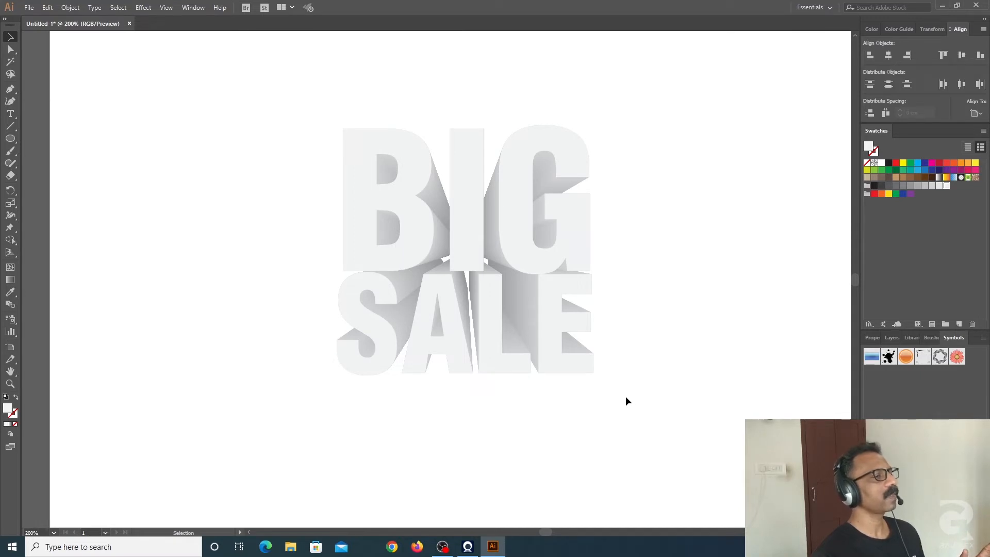
- Apply a linear white-to-black gradient to the front BIG SALE lettering and set its angle to 90°
click(470, 223)
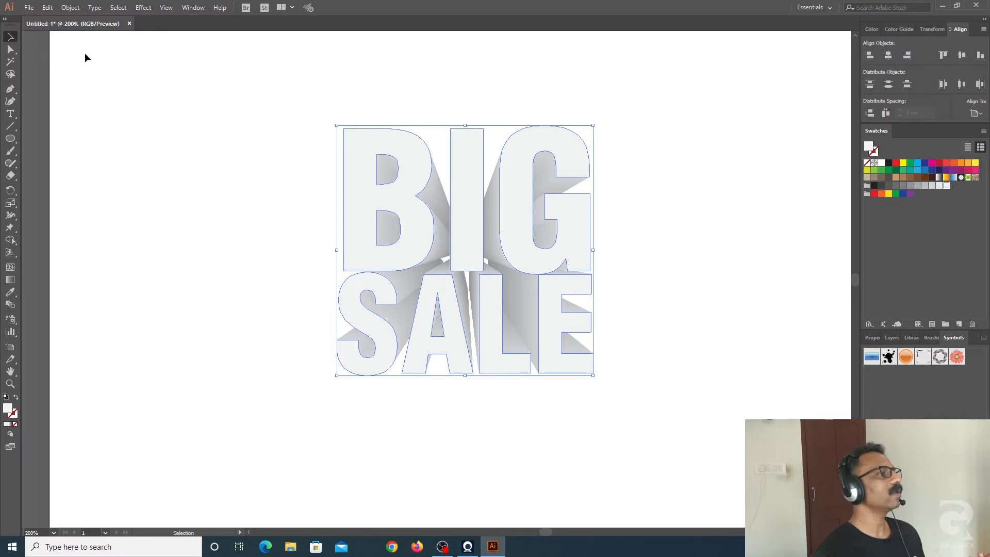
click(194, 8)
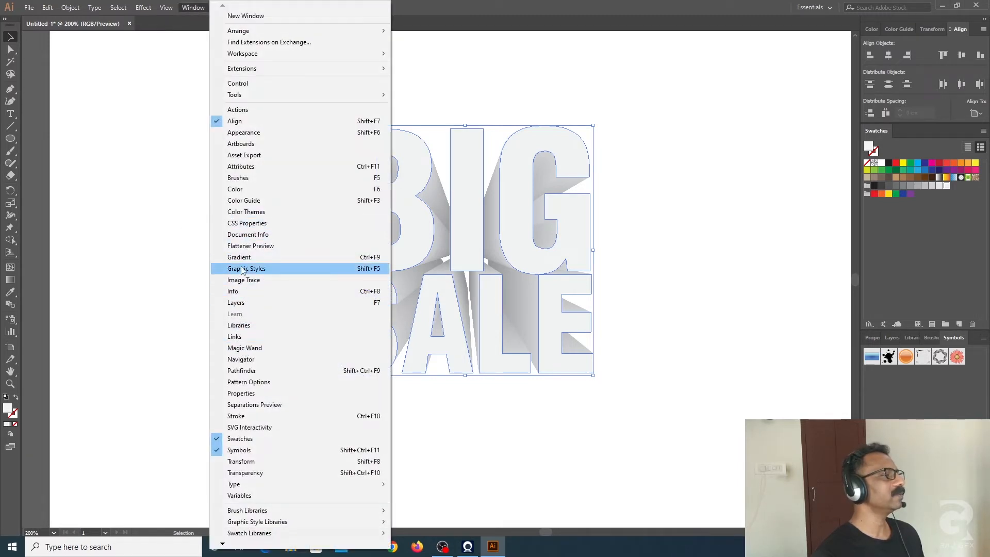
click(246, 257)
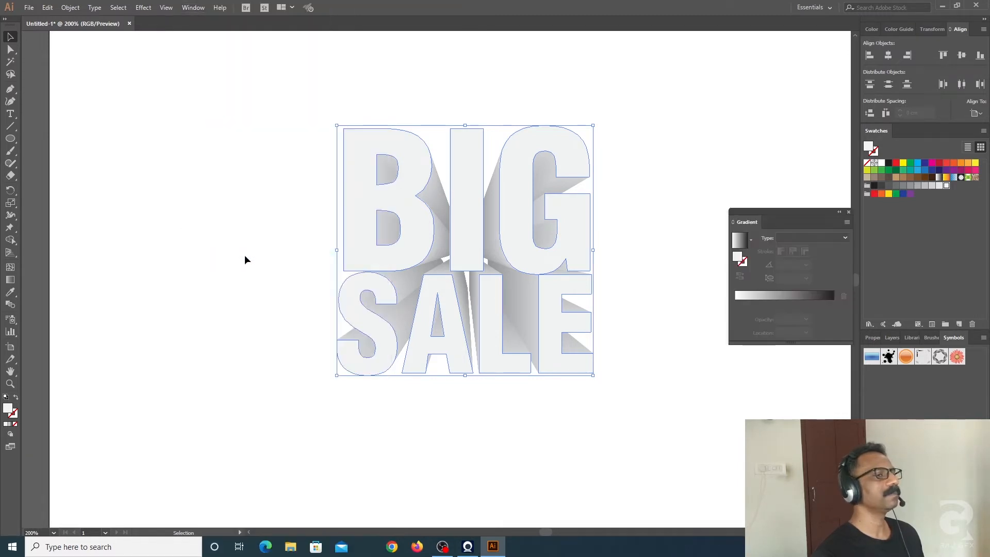
click(768, 294)
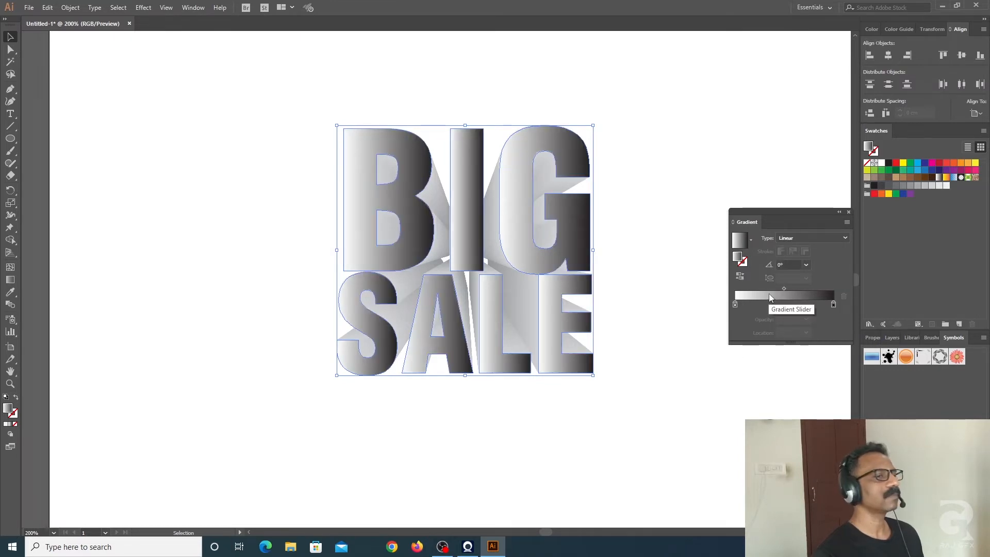
click(805, 264)
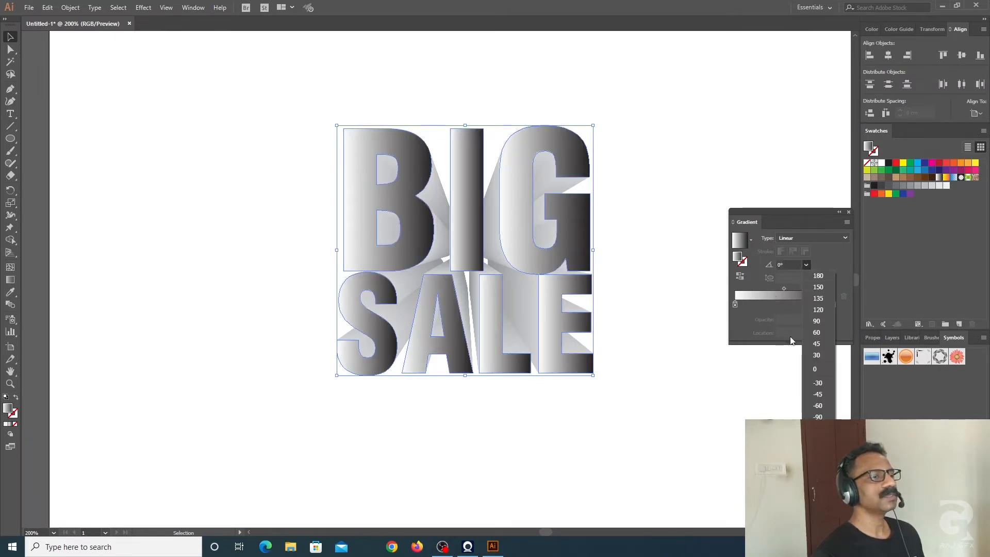
click(817, 323)
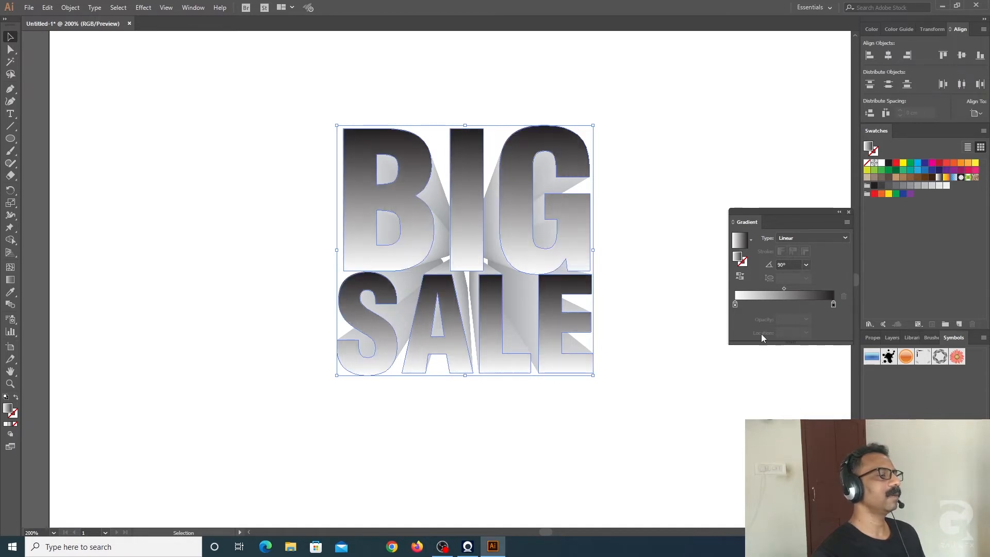
click(681, 367)
click(522, 264)
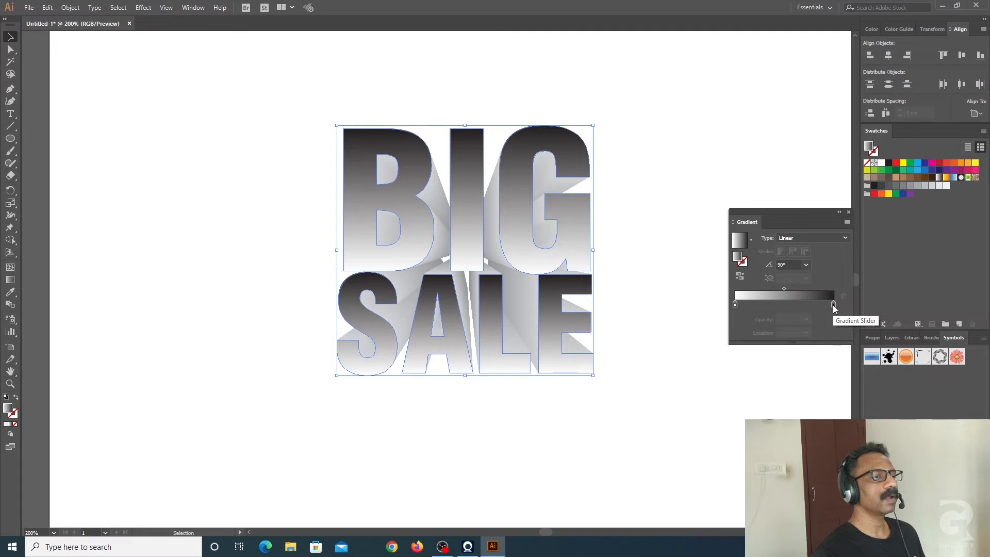
- Recolour the gradient's black end stop with the light grey swatch one shade darker than K=5
double_click(833, 304)
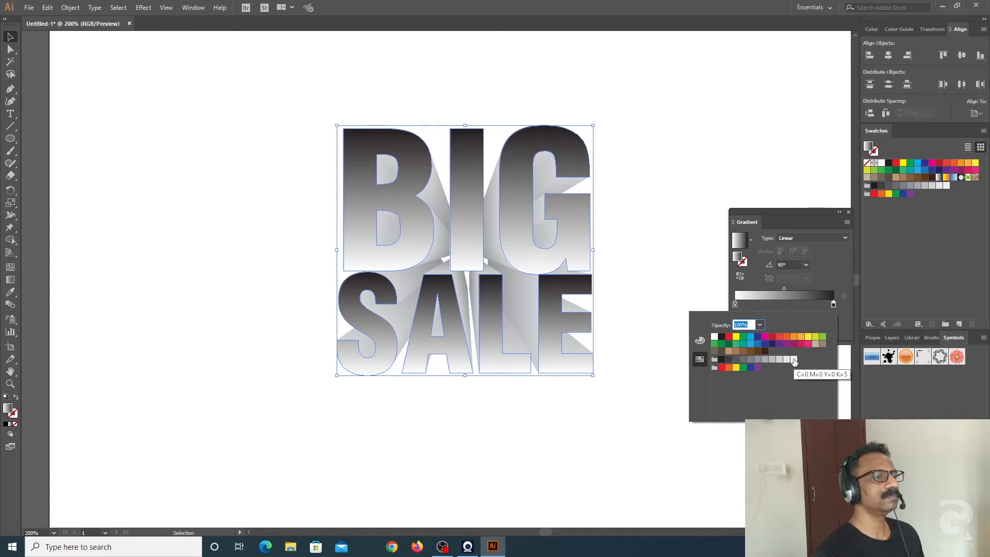
click(794, 360)
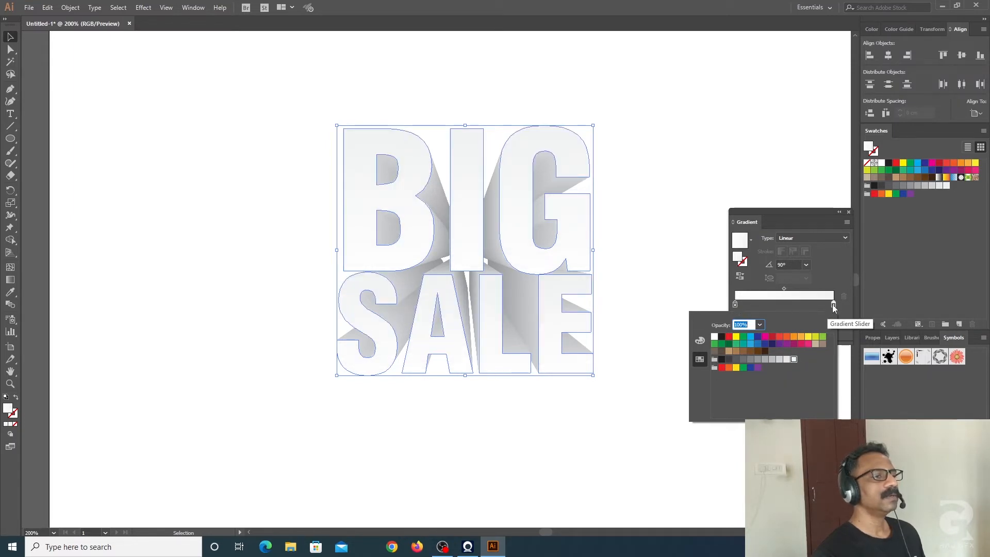
click(788, 360)
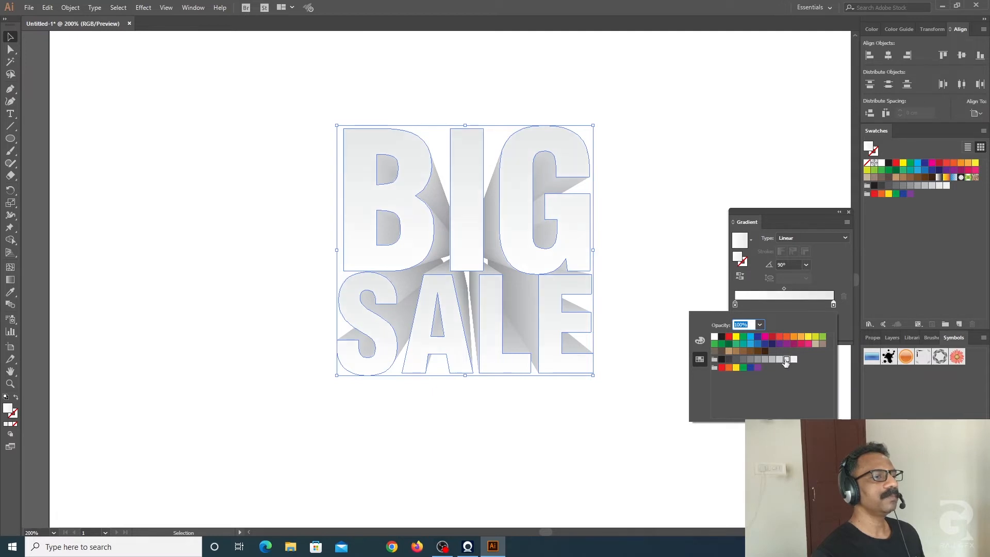
click(735, 307)
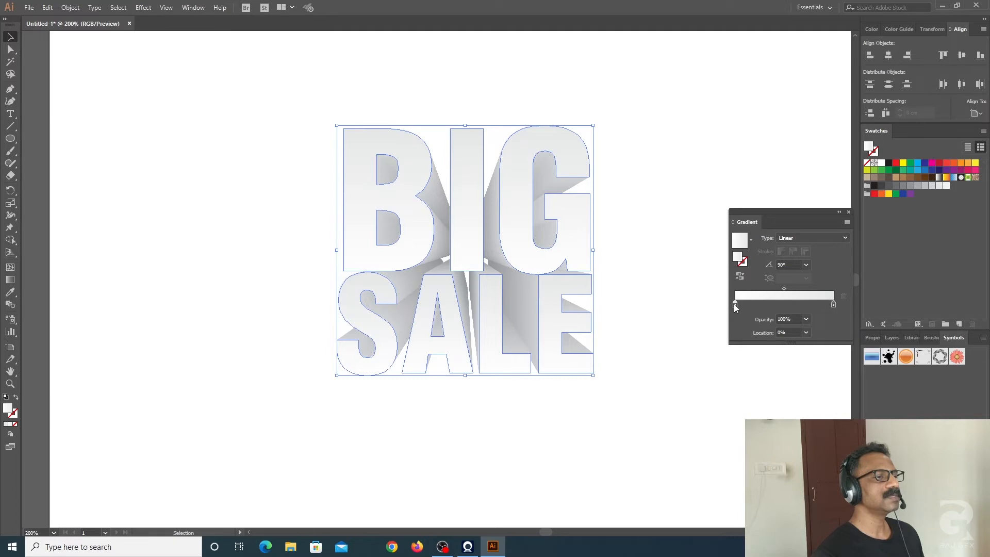
- Recolour the front BIG SALE lettering's gradient with the second-lightest grey swatch as start stop and white as end stop
double_click(735, 304)
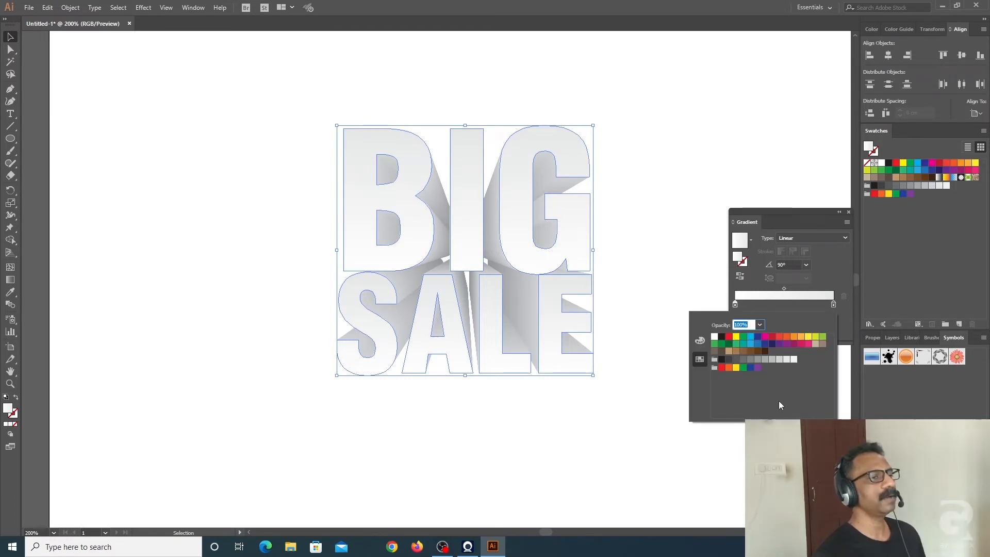
click(779, 359)
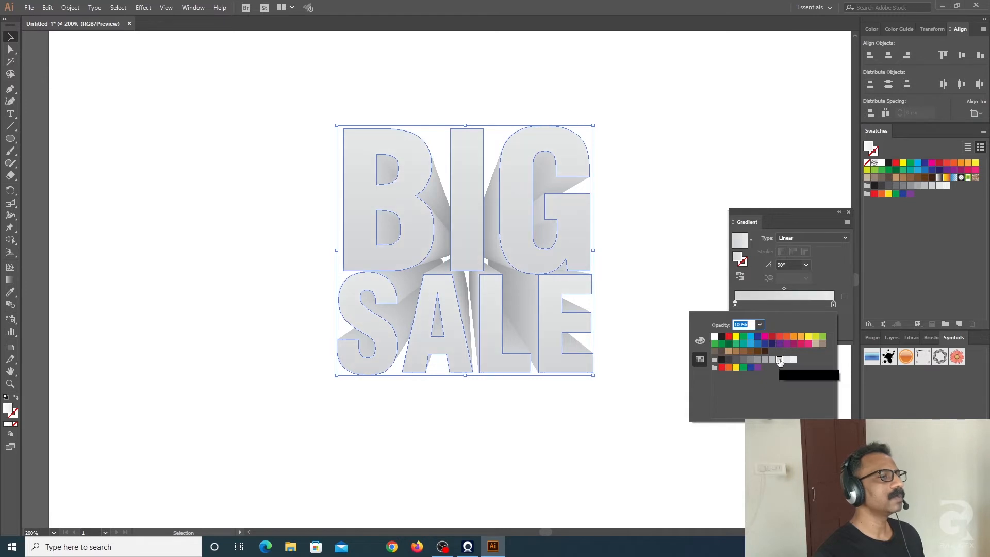
click(833, 303)
double_click(833, 303)
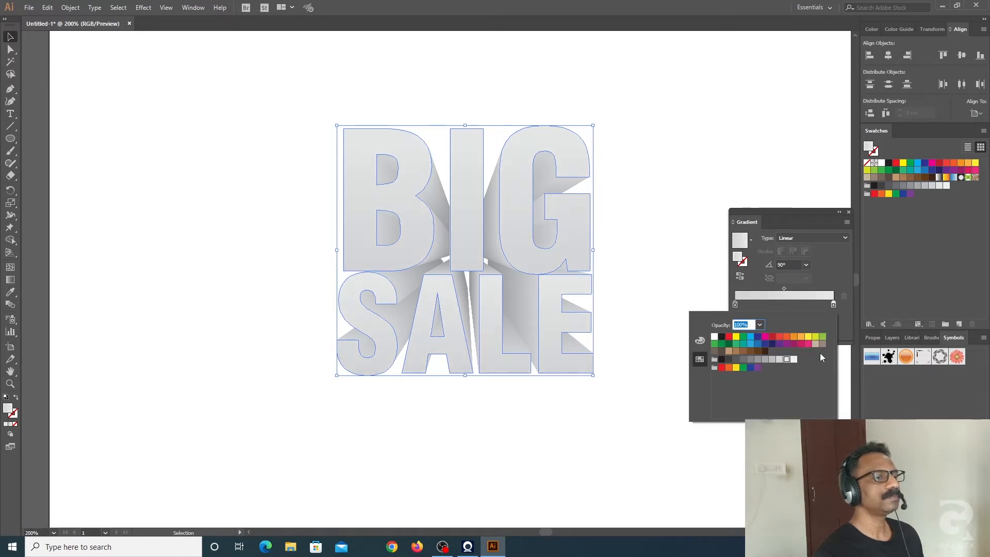
click(714, 336)
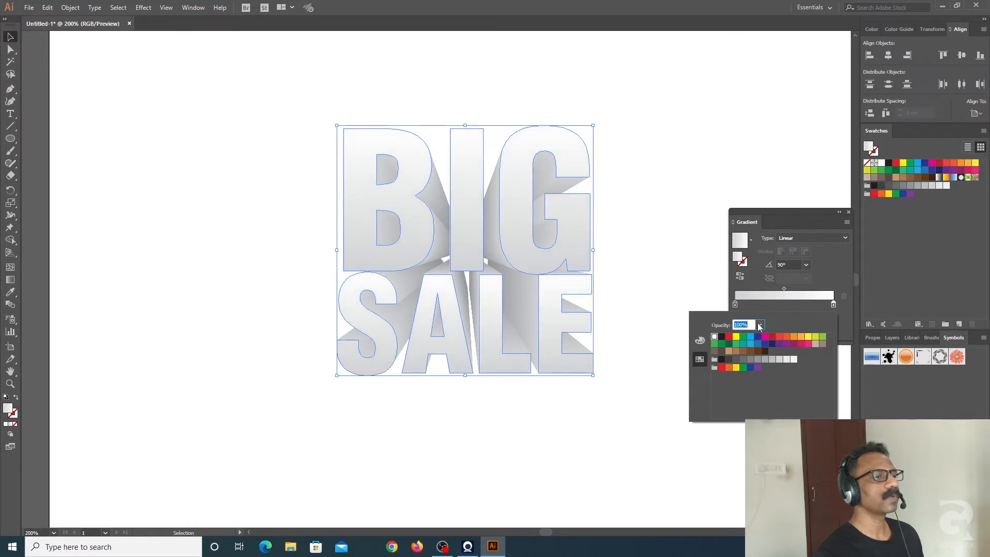
click(735, 303)
double_click(734, 304)
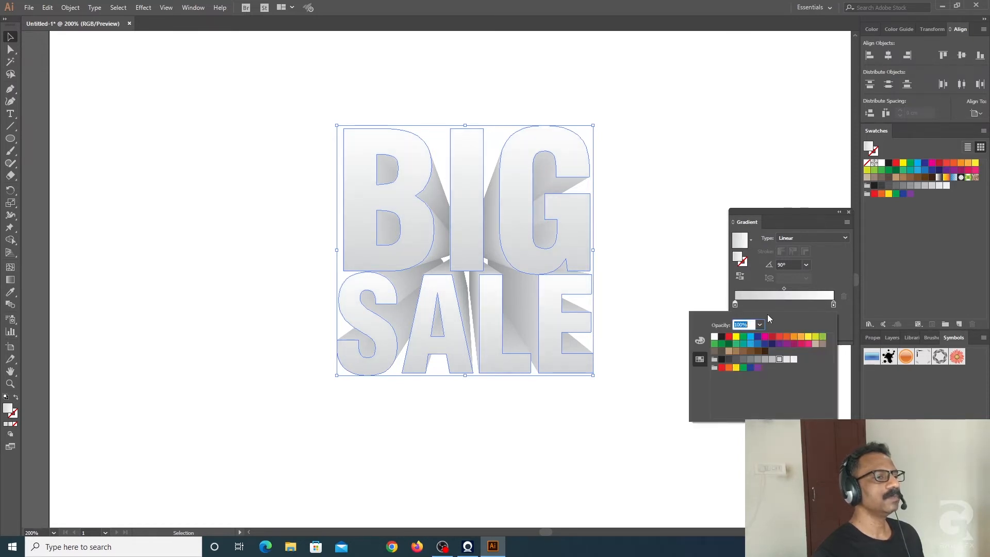
click(786, 359)
click(580, 451)
click(636, 425)
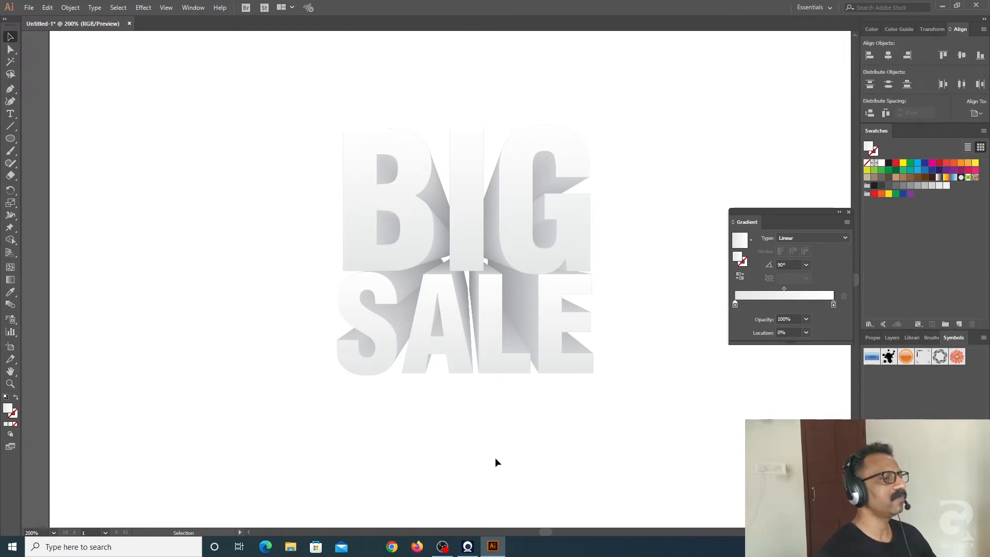
- Shift the midpoint of the front lettering's gradient to about 45%
click(542, 261)
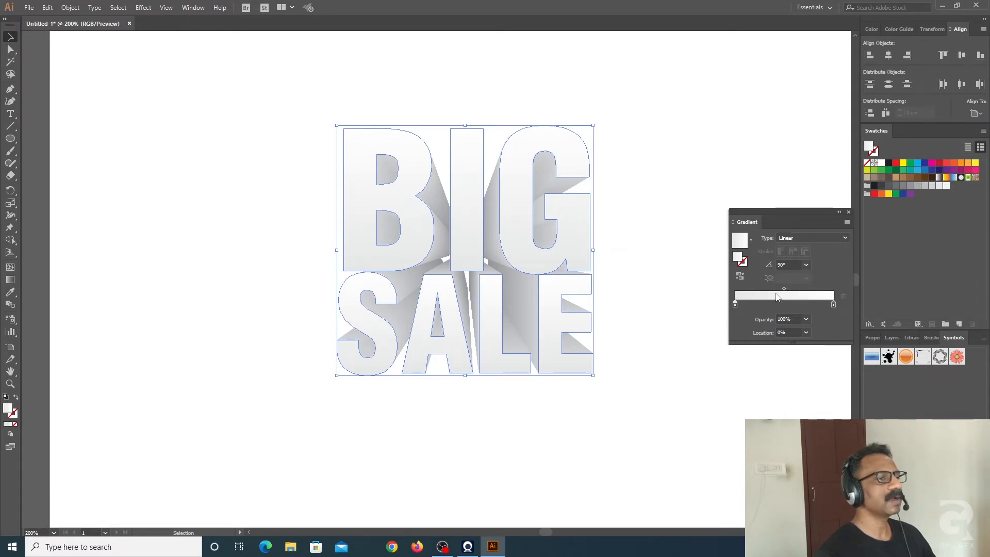
drag(784, 291, 773, 293)
click(659, 377)
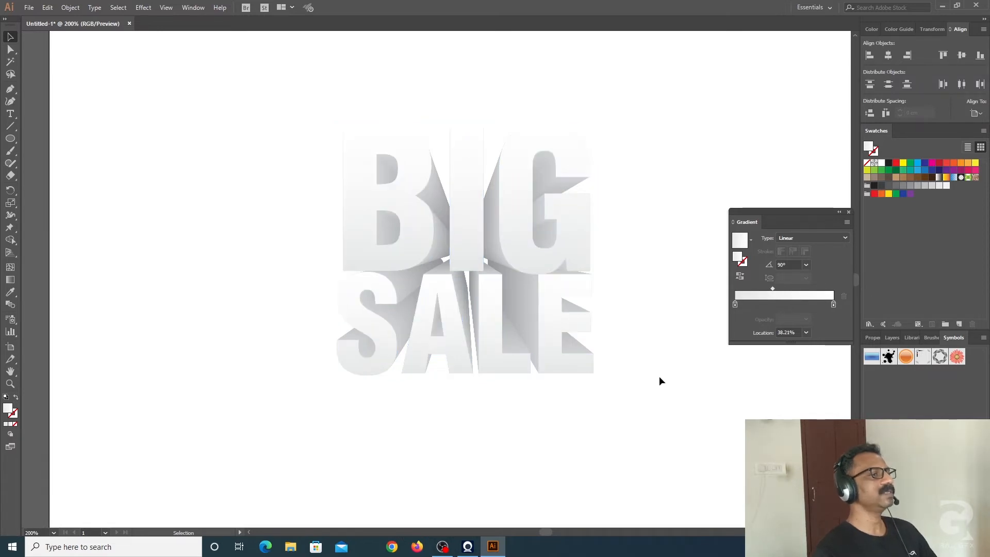
click(563, 255)
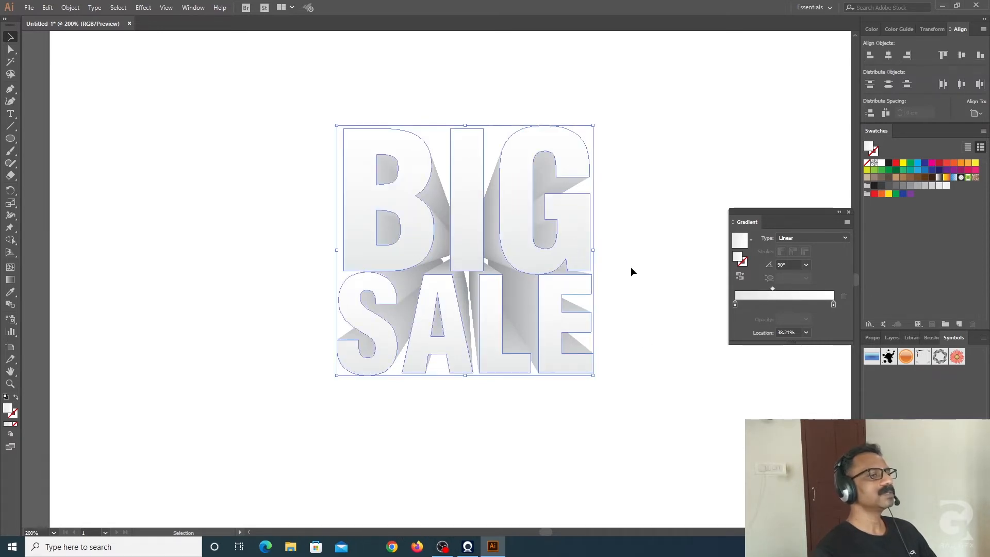
drag(774, 290, 779, 291)
click(663, 353)
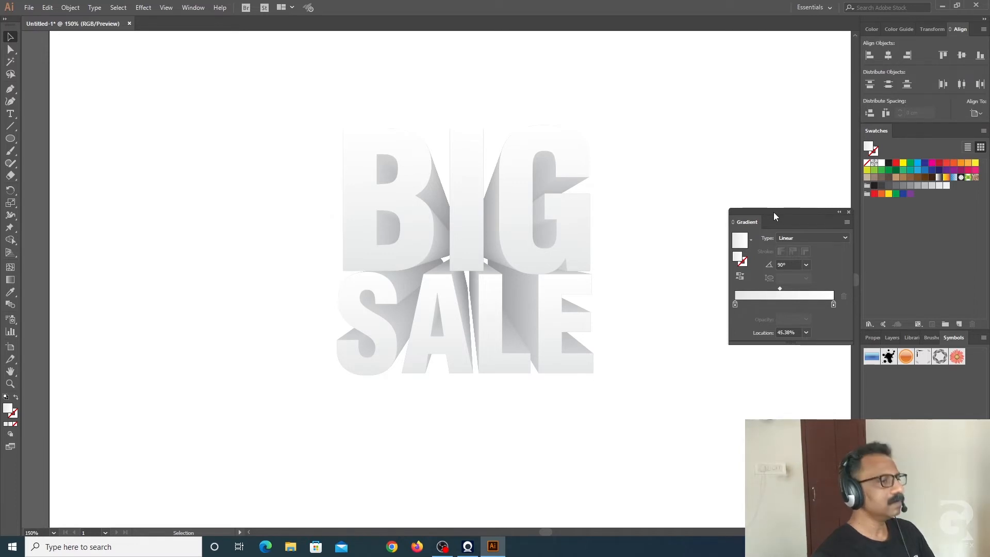
- Draw a blue-to-light-grey gradient rectangle just inside the artboard edges and send it behind the BIG SALE lettering
key(ctrl+minus)
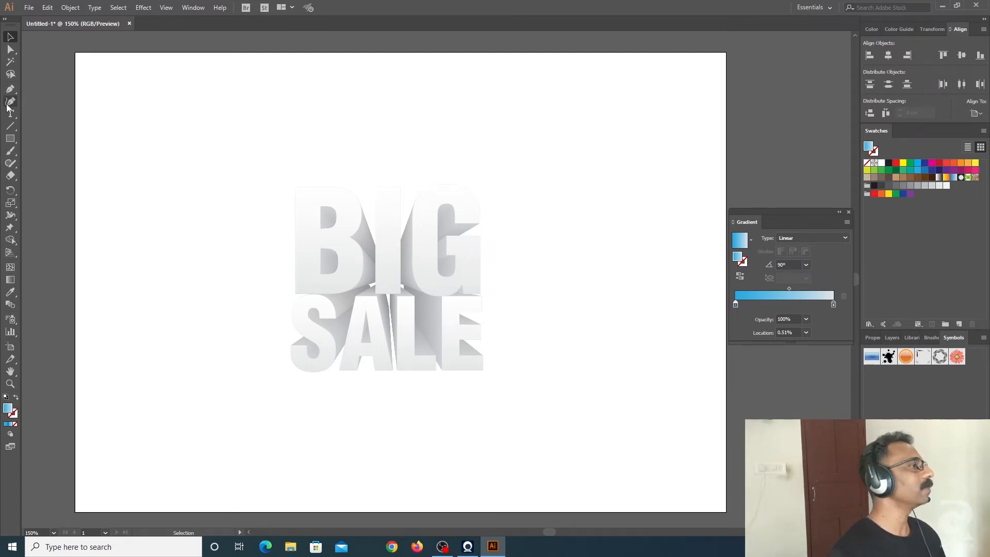
click(9, 138)
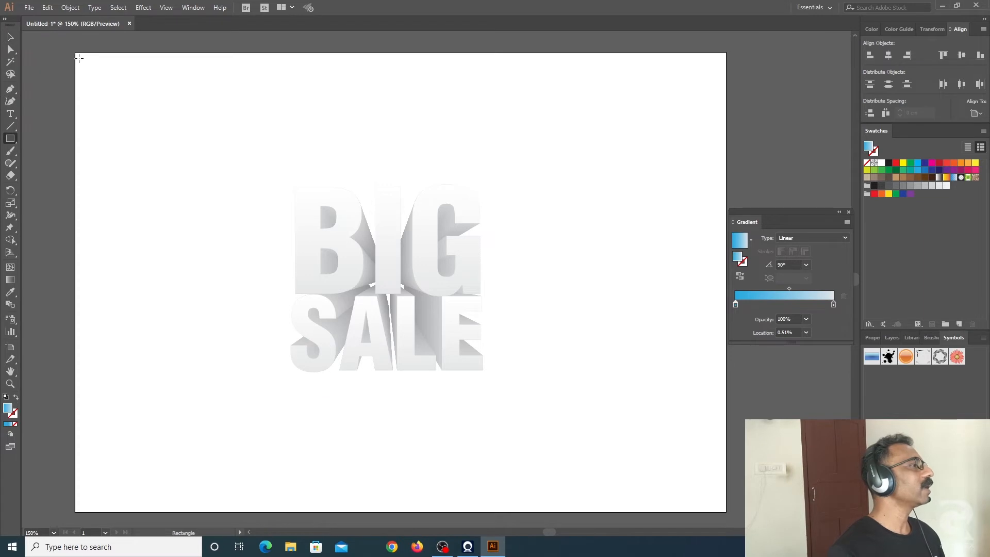
drag(82, 58, 721, 508)
click(9, 37)
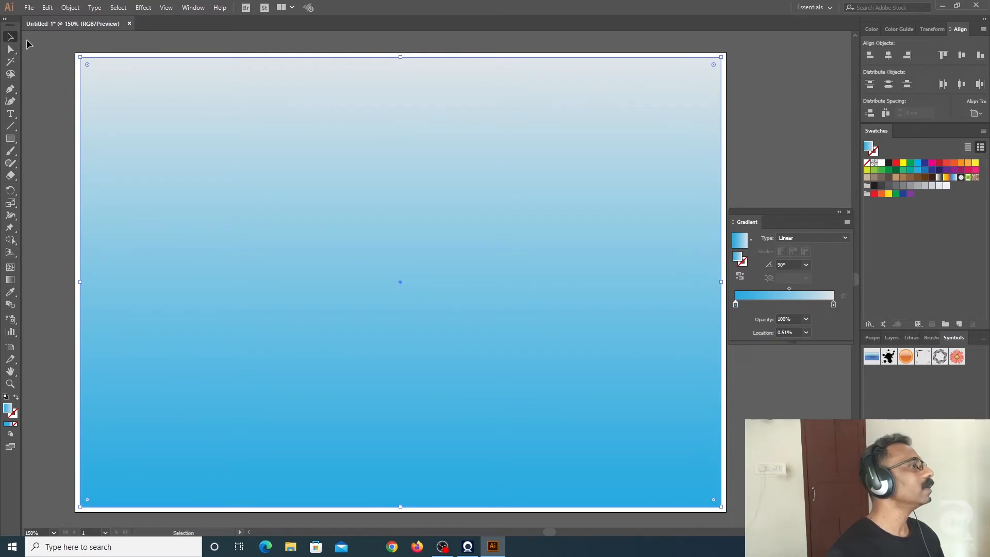
right_click(678, 112)
mouse_move(712, 273)
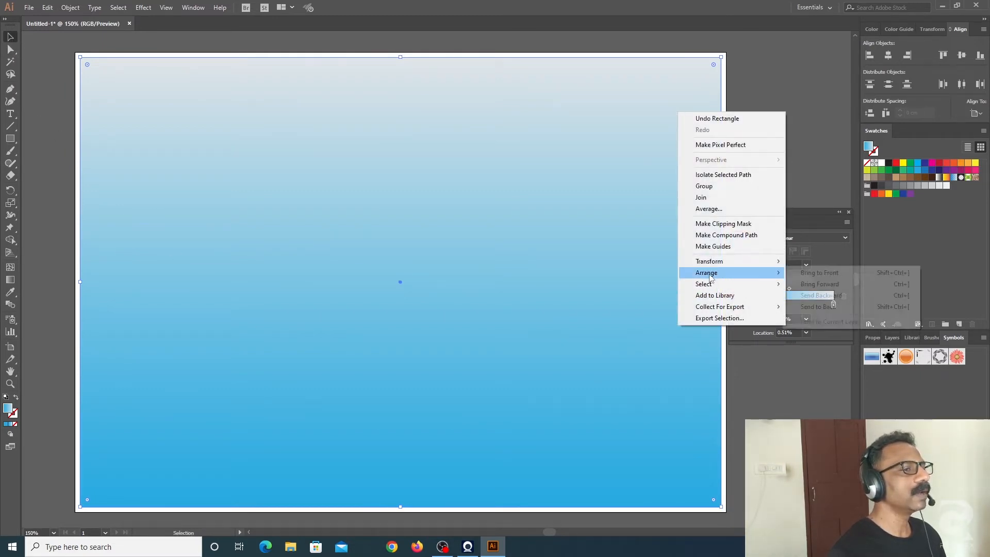
click(830, 307)
key(ctrl+shift+a)
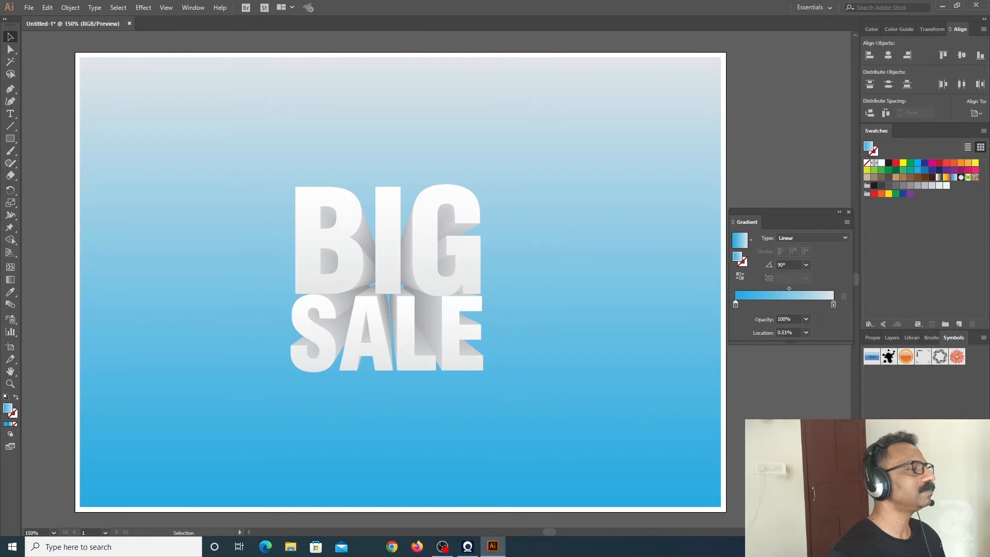
- Recolour the blue start stop of the background rectangle's gradient with the bright cyan swatch
click(537, 332)
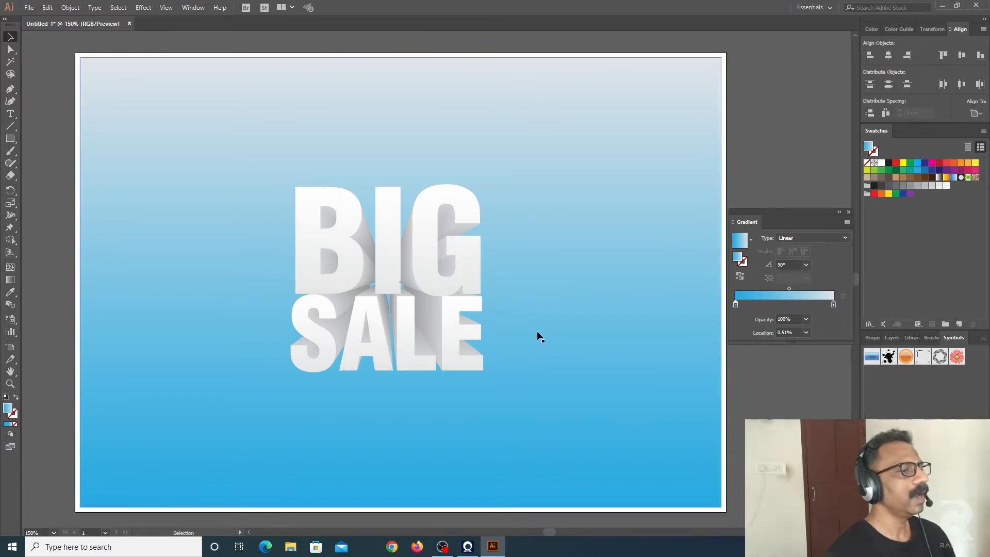
click(648, 347)
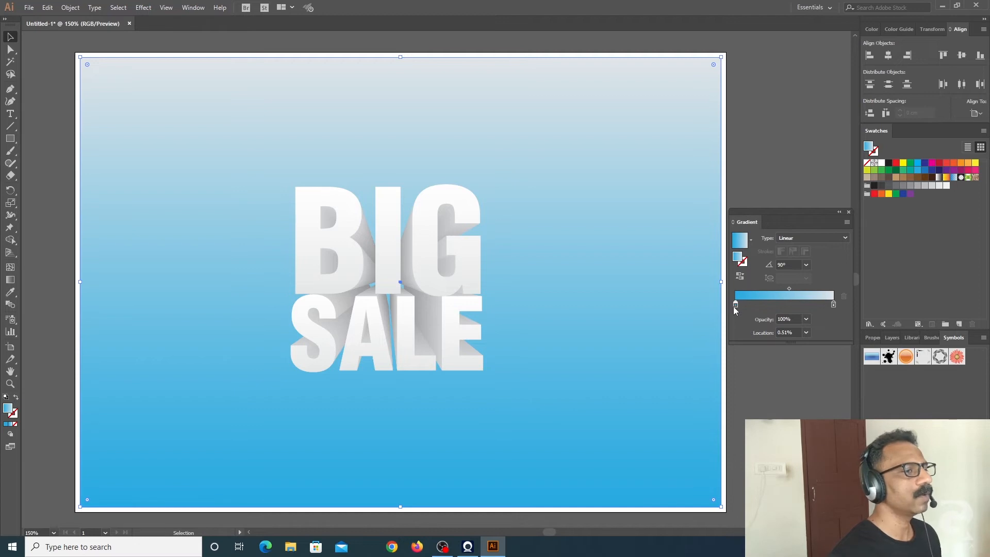
double_click(735, 304)
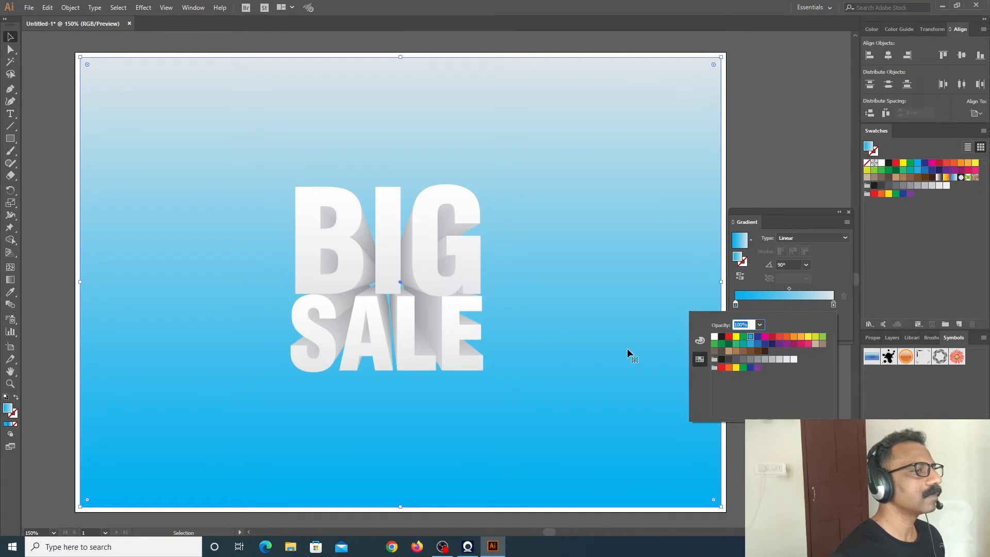
- Reapply the background rectangle's gradient fill and change its start stop to the pale turquoise #7adee5 in the Color Picker
click(6, 410)
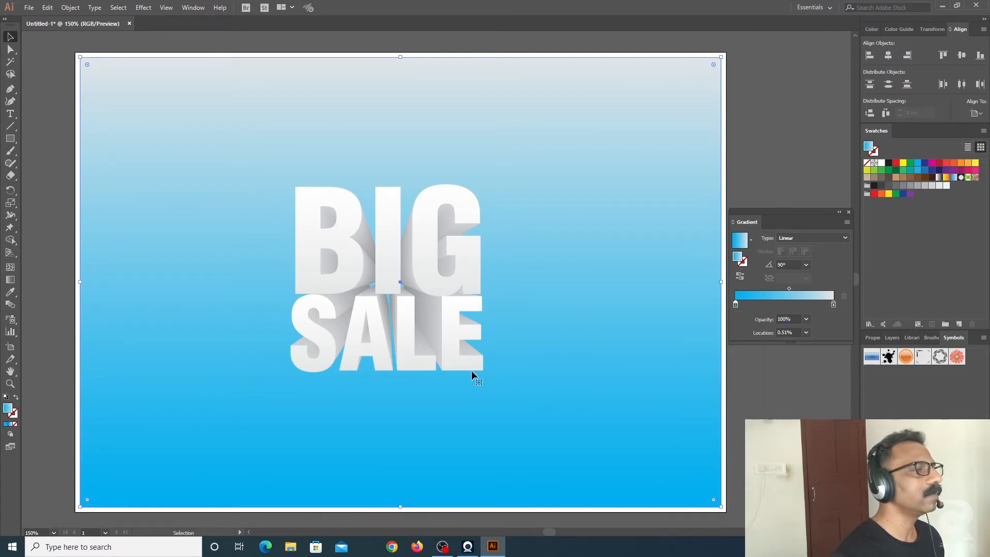
click(7, 408)
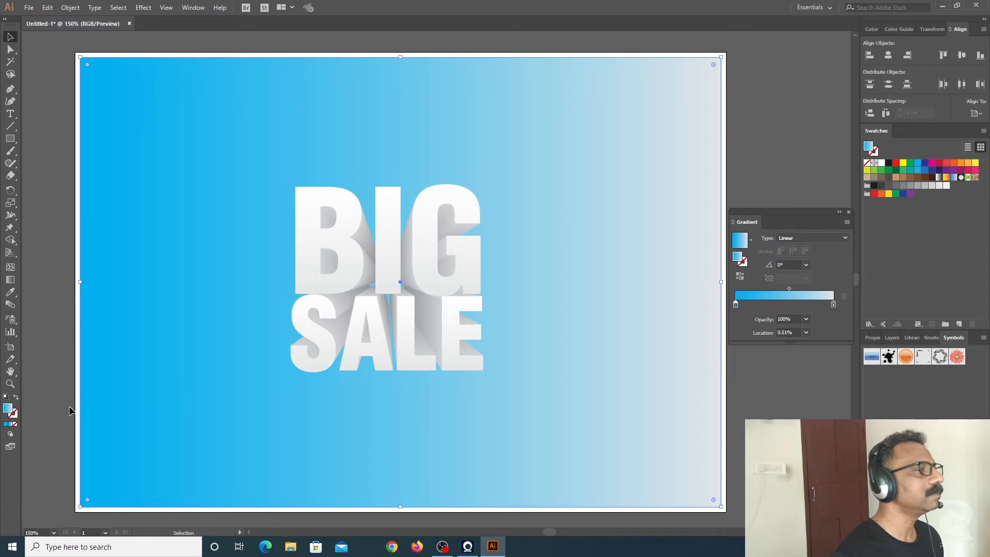
double_click(12, 413)
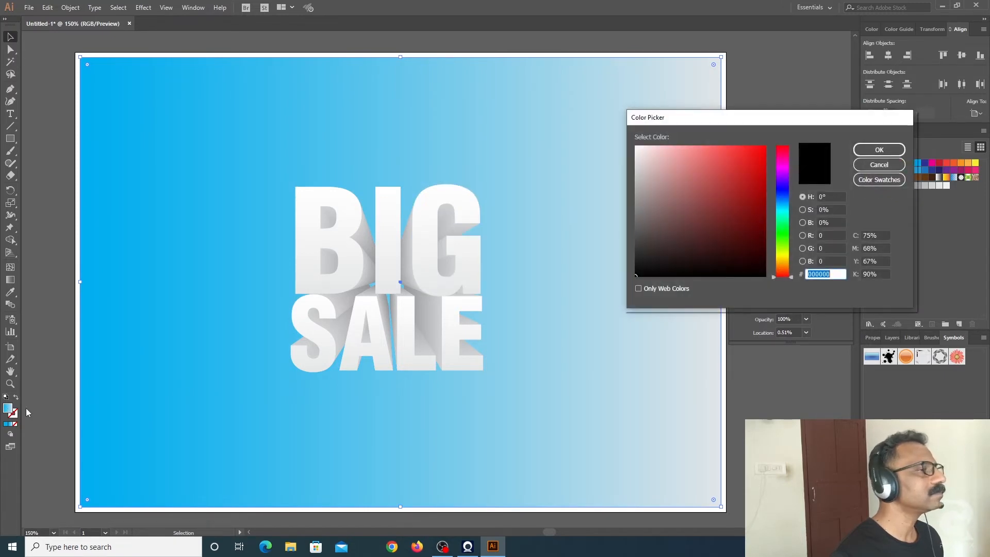
drag(783, 208, 783, 209)
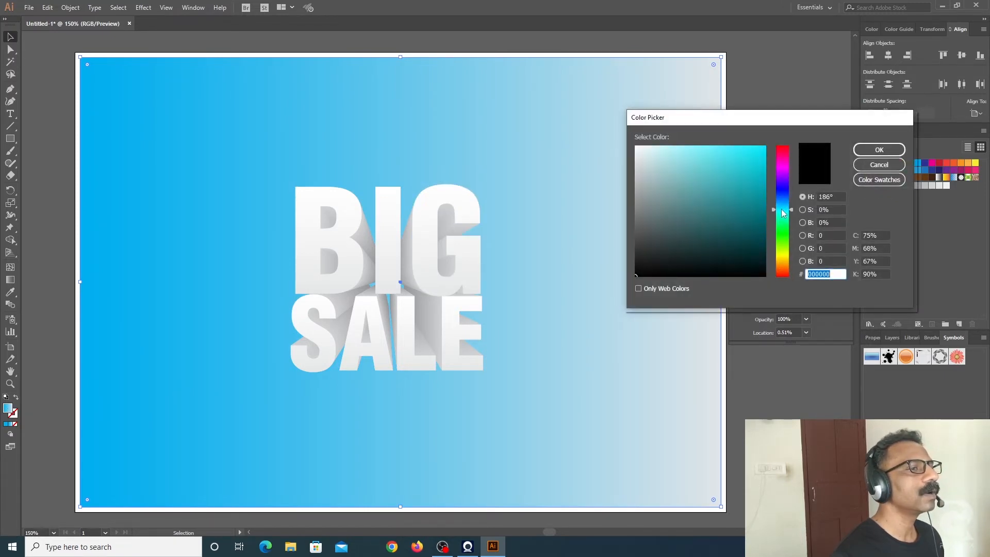
drag(687, 166, 697, 158)
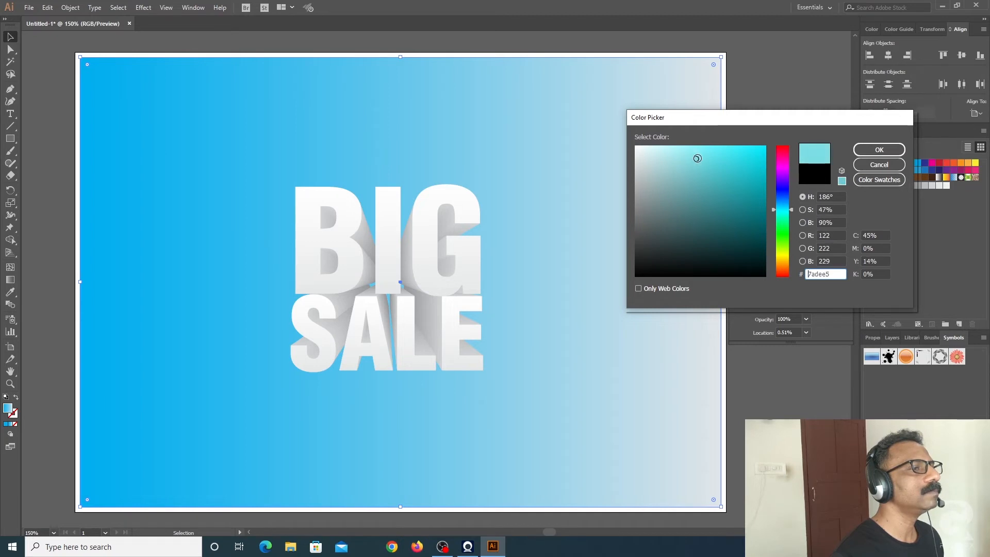
click(866, 151)
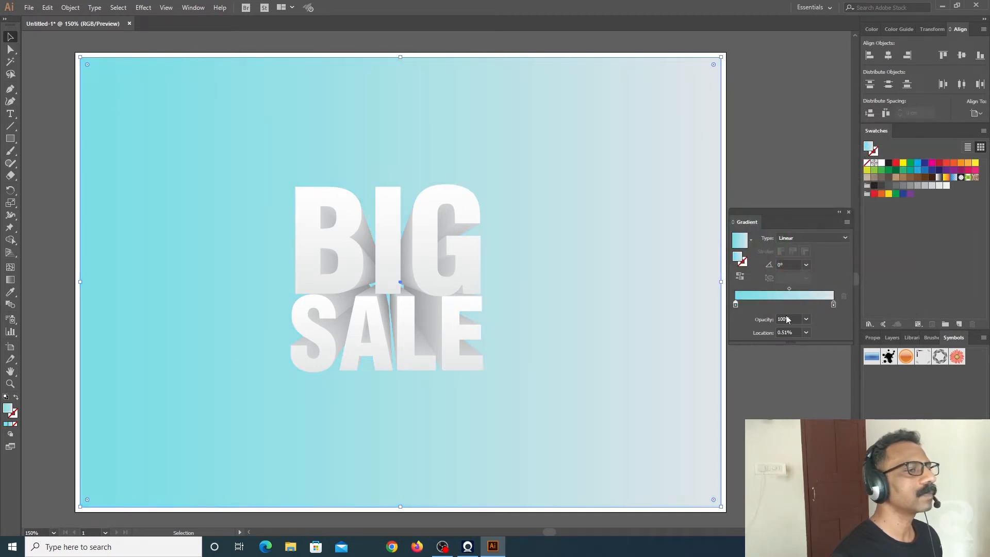
- Set the background gradient's angle to 90° and orient it with light grey above and turquoise below
click(740, 277)
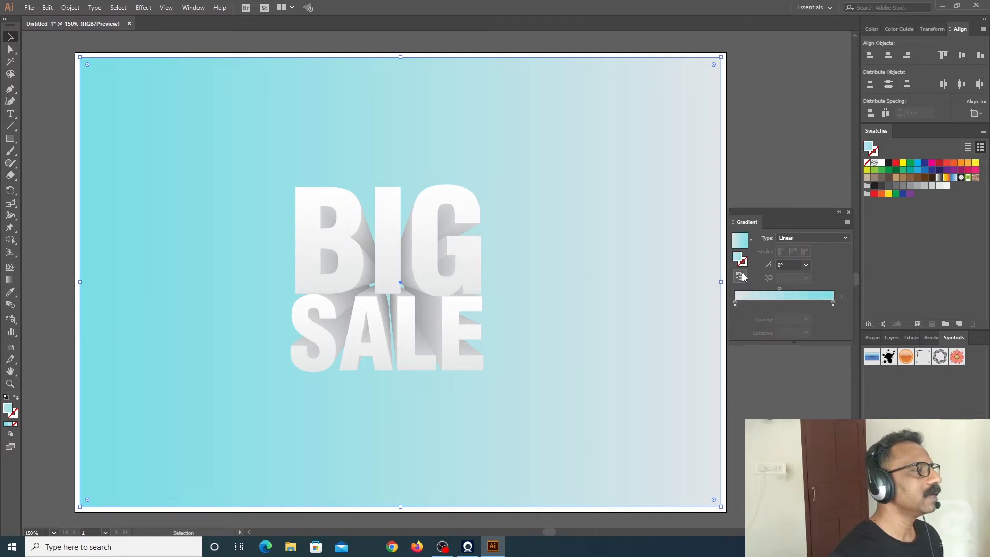
click(806, 264)
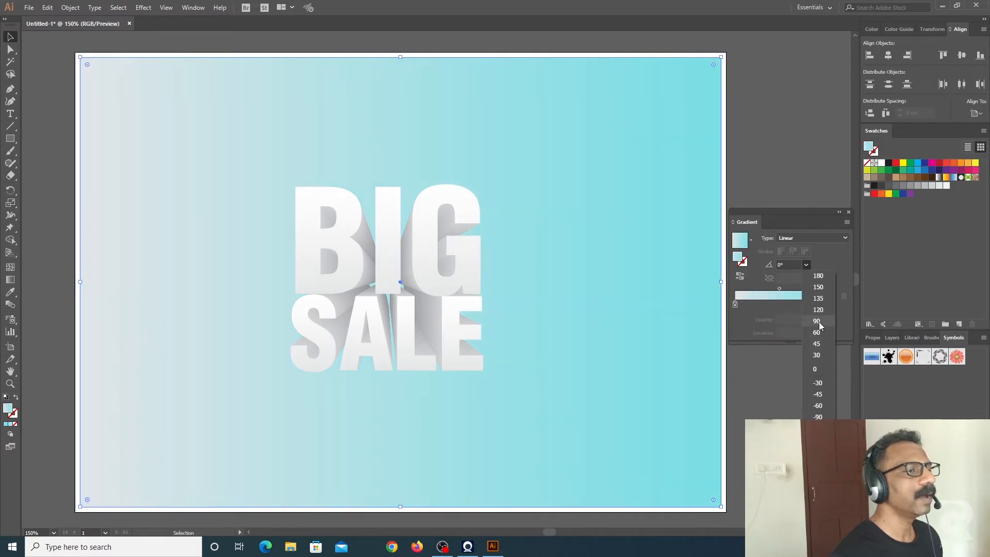
click(819, 320)
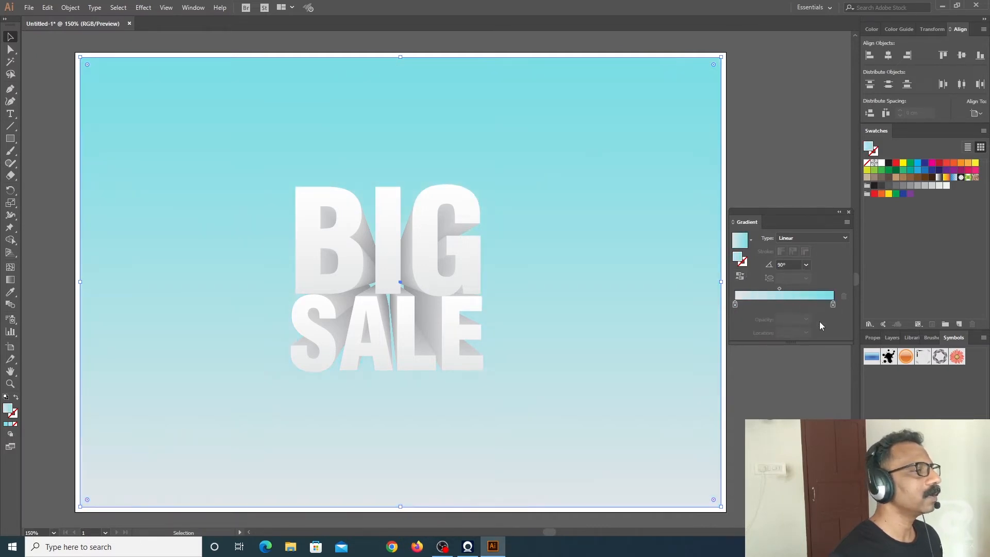
click(738, 276)
click(764, 419)
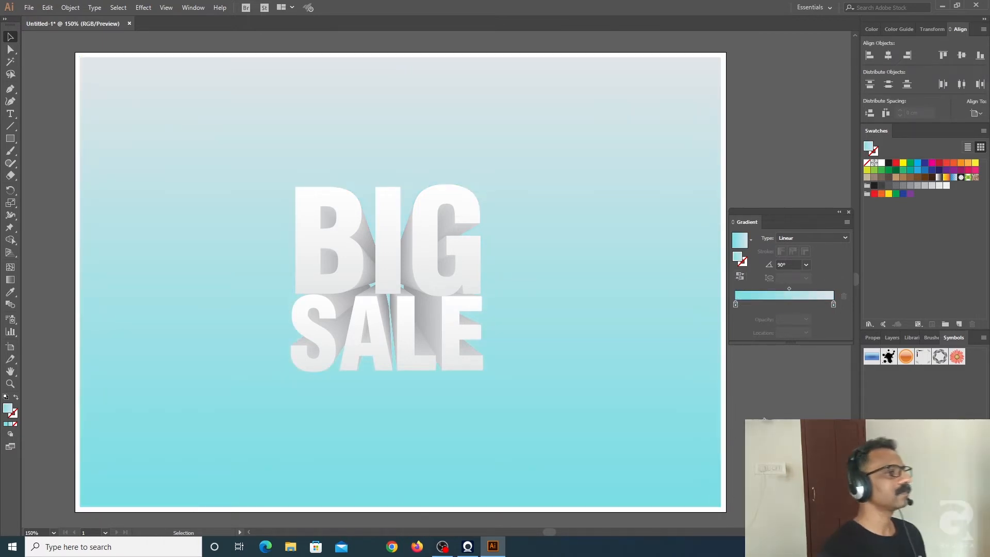
- Recolour the turquoise start stop of the background gradient with the medium blue swatch, deselect, and close the gradient settings
click(650, 442)
click(735, 304)
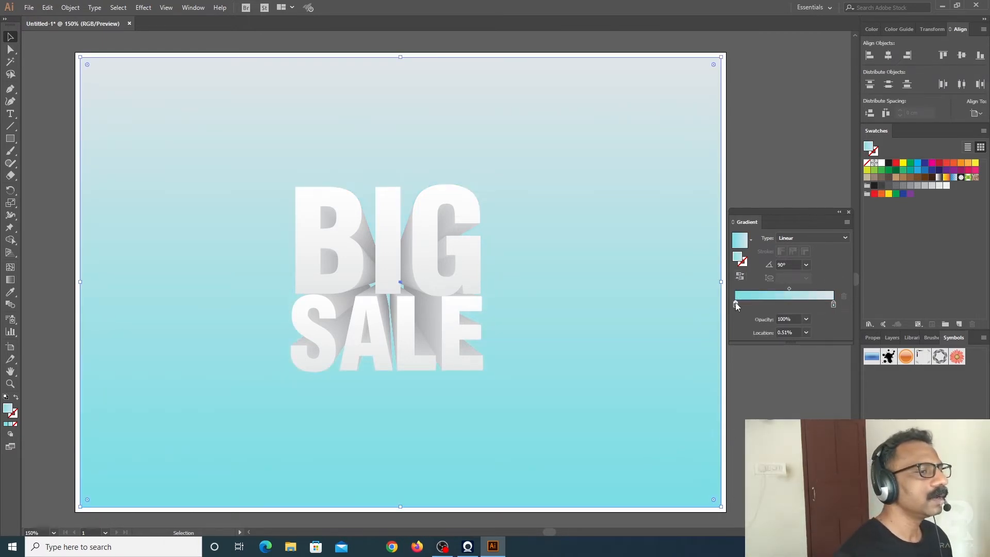
double_click(735, 303)
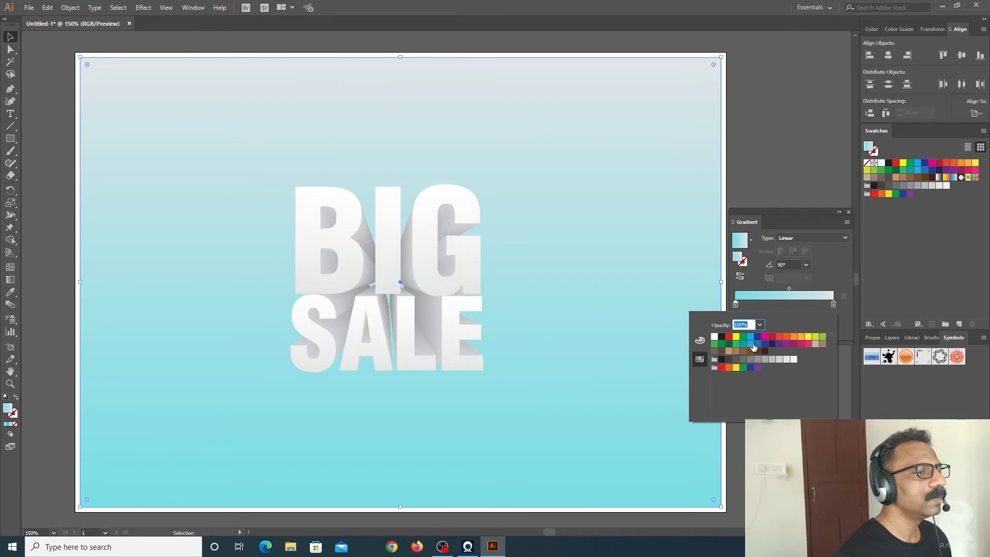
click(751, 337)
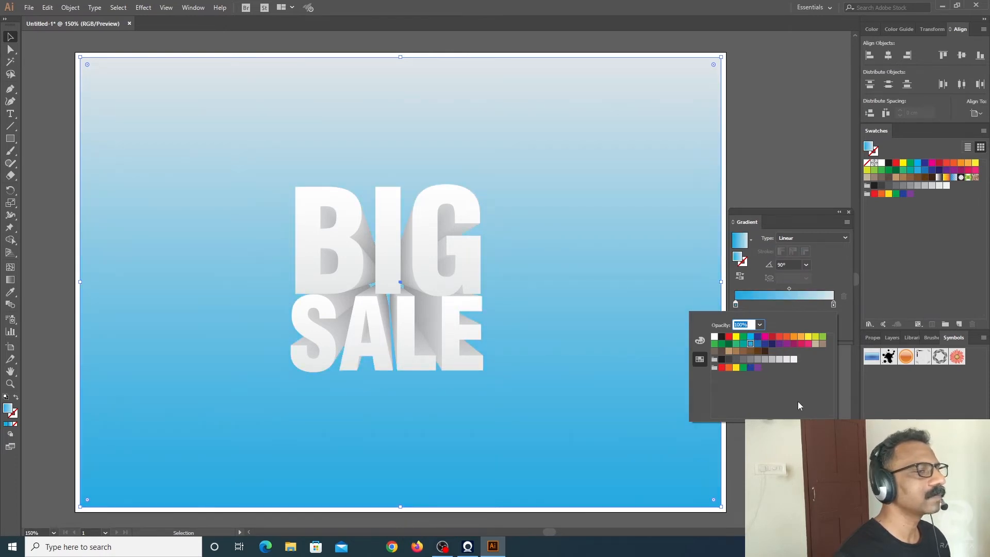
key(Escape)
click(756, 167)
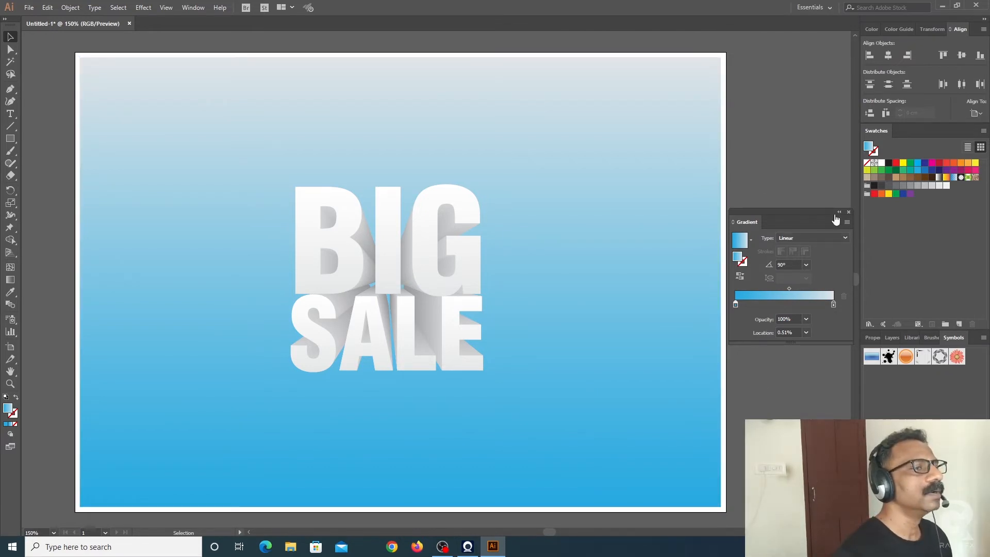
click(849, 212)
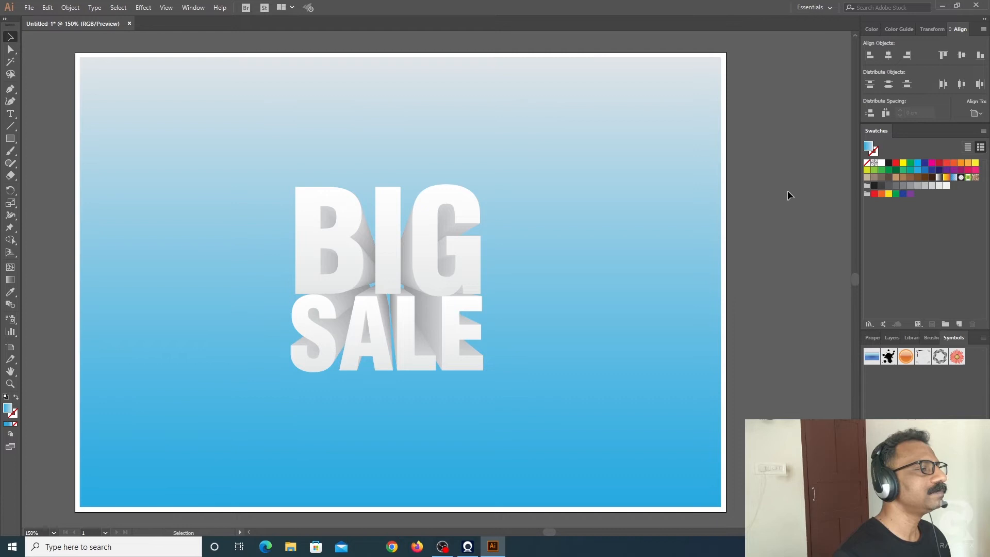
- Select the gradient background rectangle and lock it
click(679, 156)
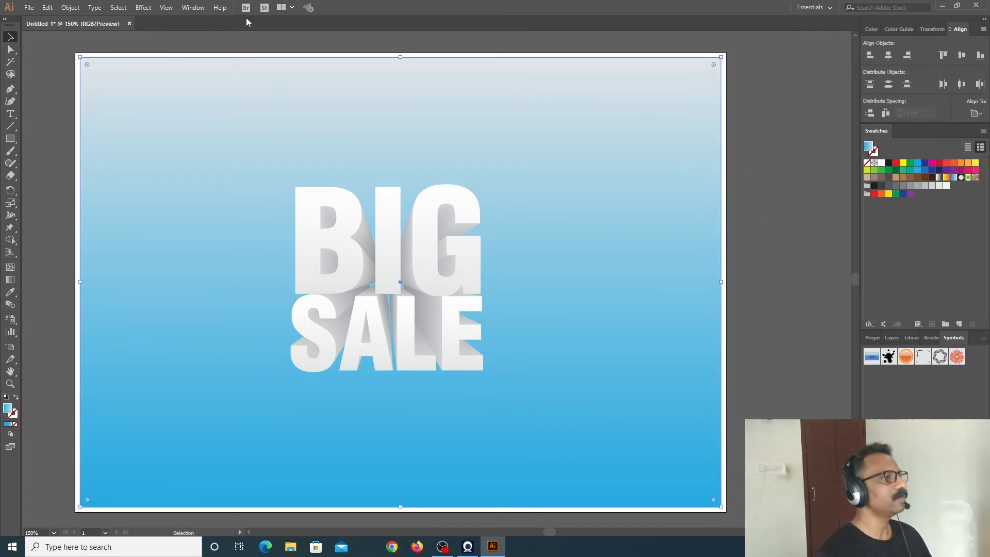
click(70, 7)
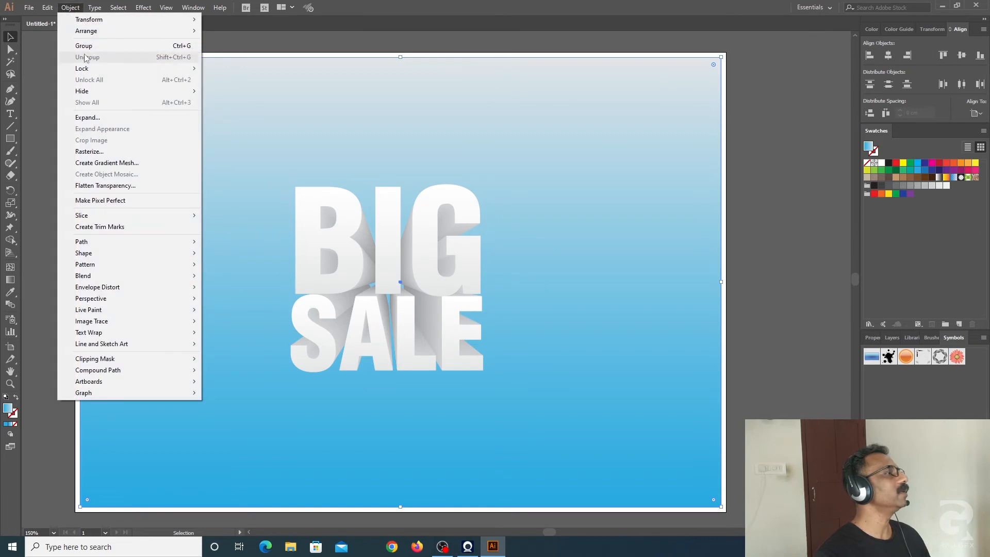
mouse_move(113, 68)
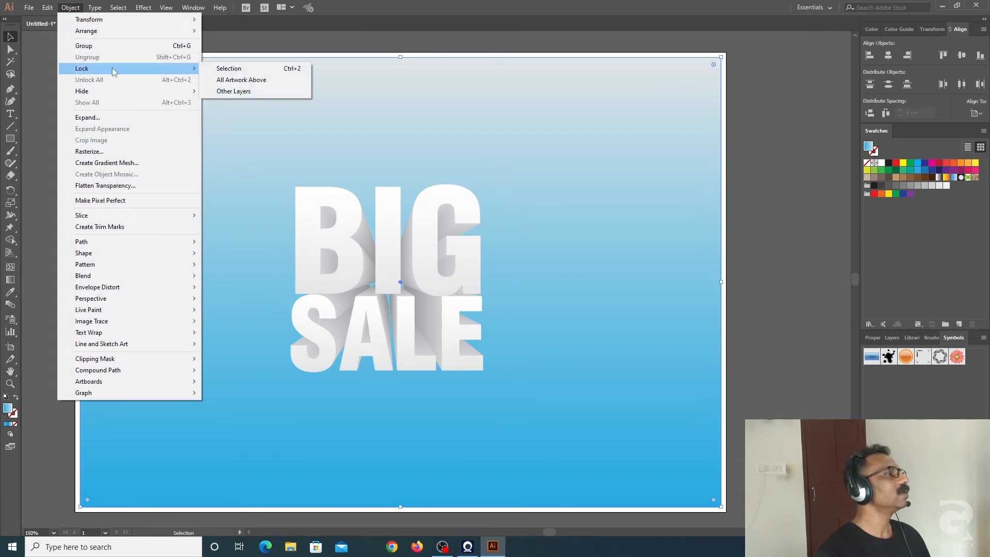
click(234, 69)
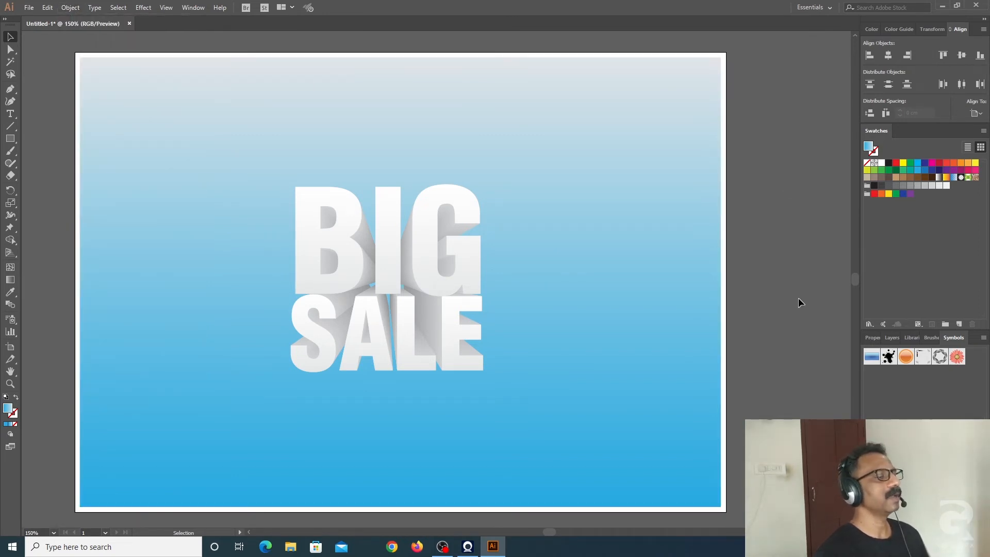
drag(513, 253, 563, 253)
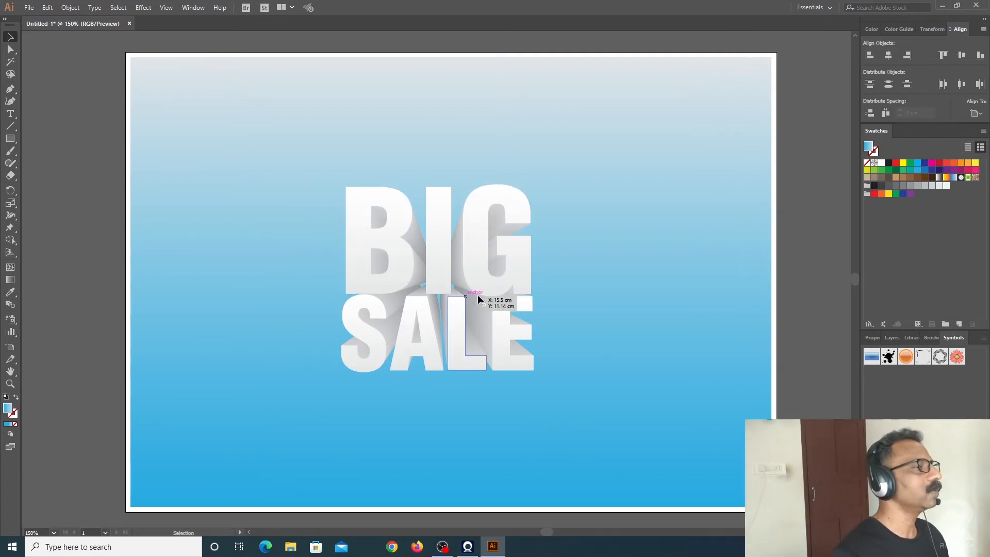
key(ctrl+plus)
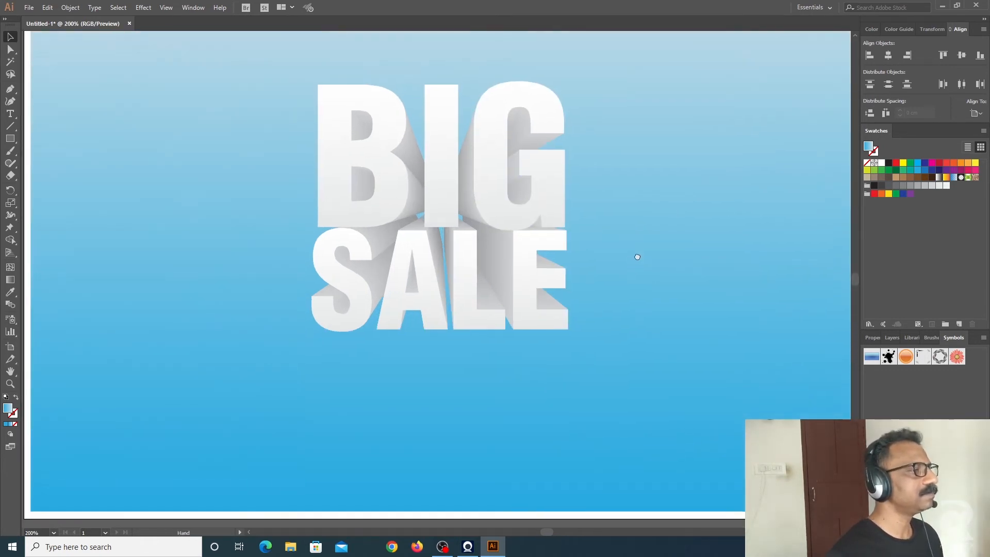
click(439, 194)
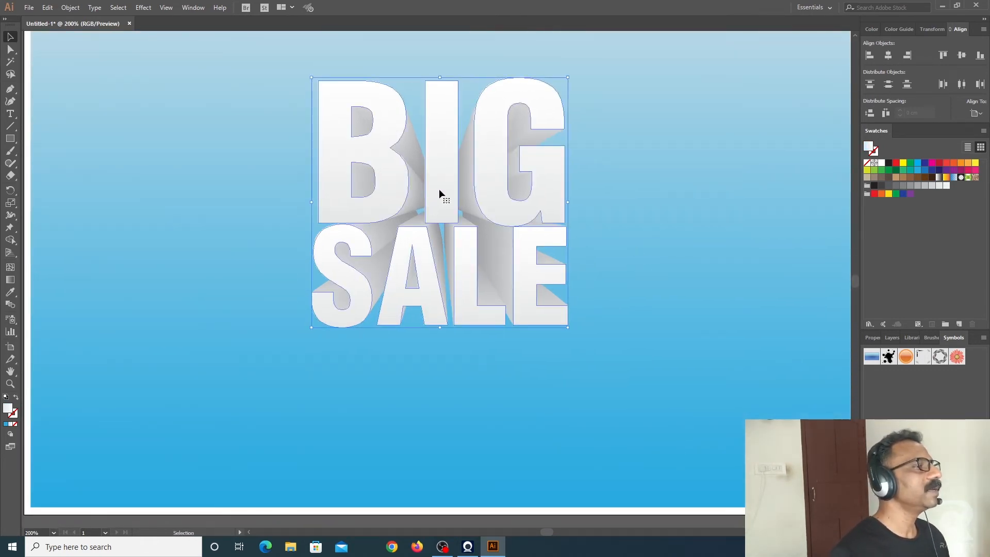
click(47, 8)
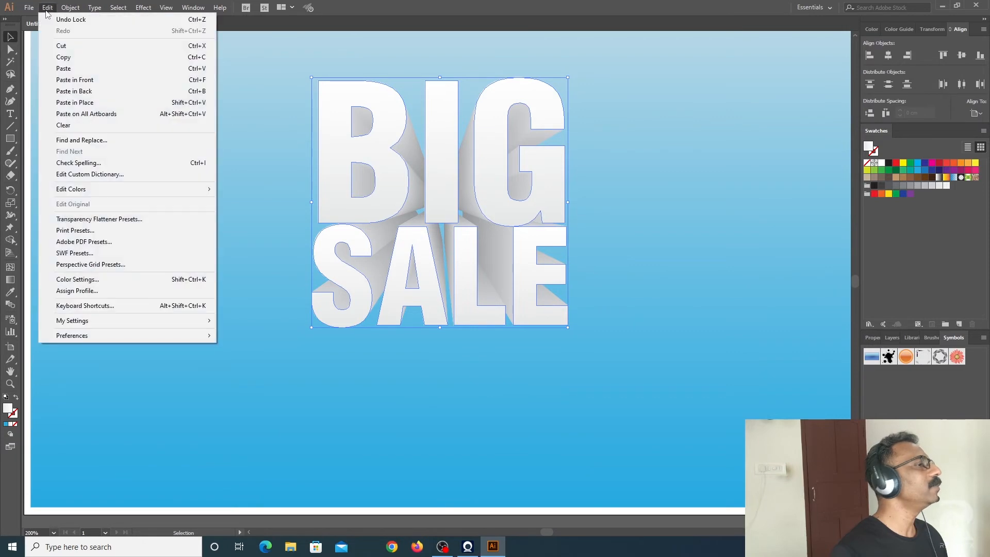
click(686, 240)
- Unlock the gradient background rectangle and lock it again
click(681, 240)
key(a)
key(v)
click(681, 241)
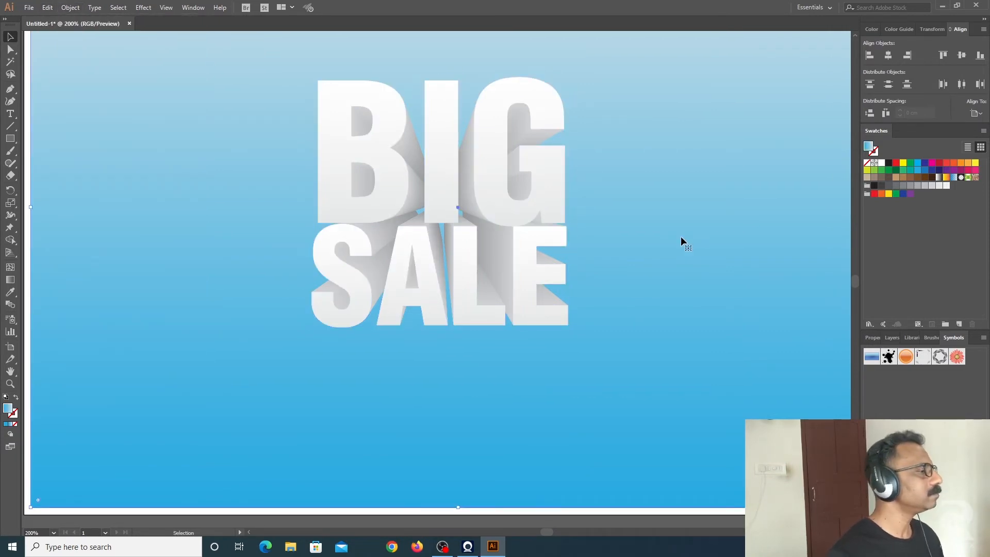
key(ctrl+minus)
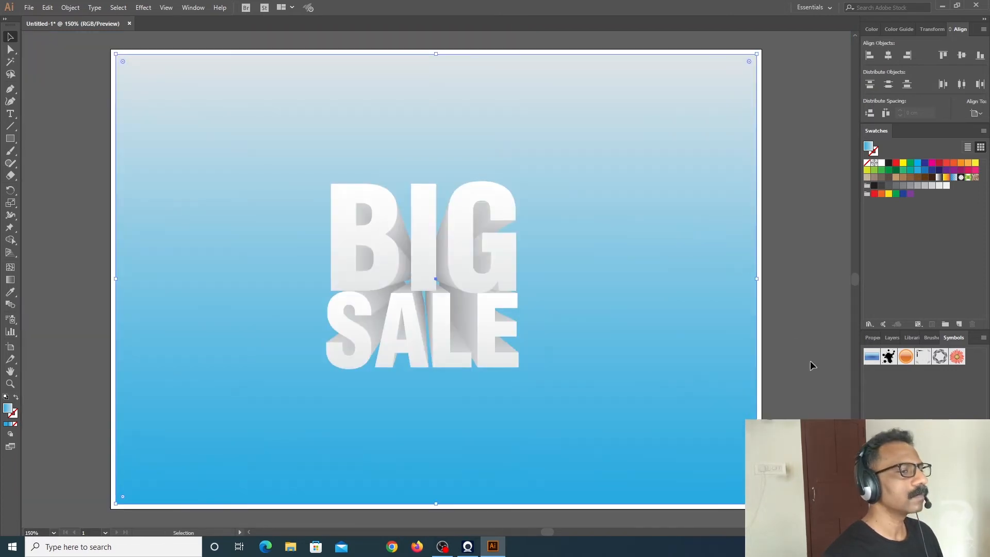
key(a)
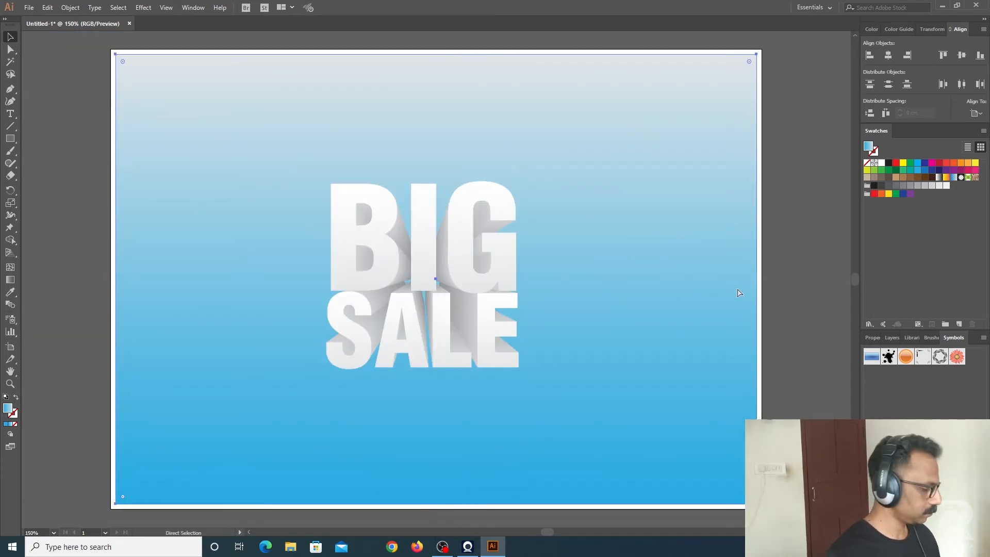
key(v)
key(ctrl+shift+a)
key(a)
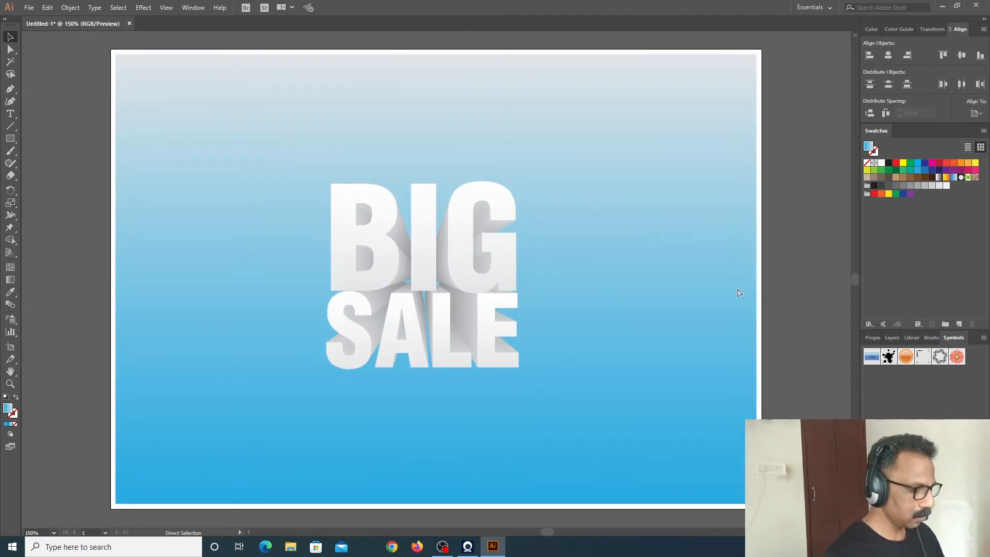
- Copy the front BIG SALE lettering and paste the copy in front of the original
key(ctrl+plus)
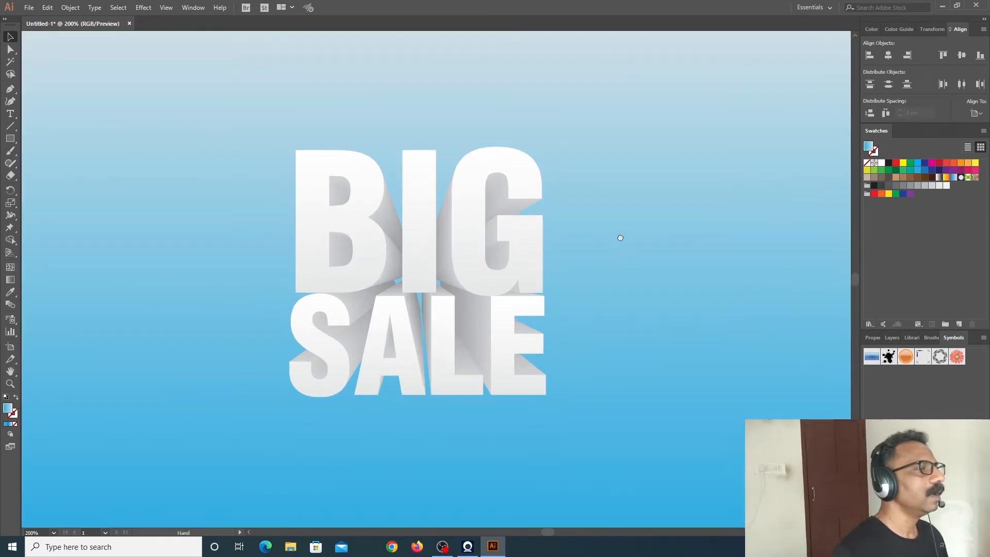
drag(615, 250, 629, 210)
drag(637, 378, 636, 319)
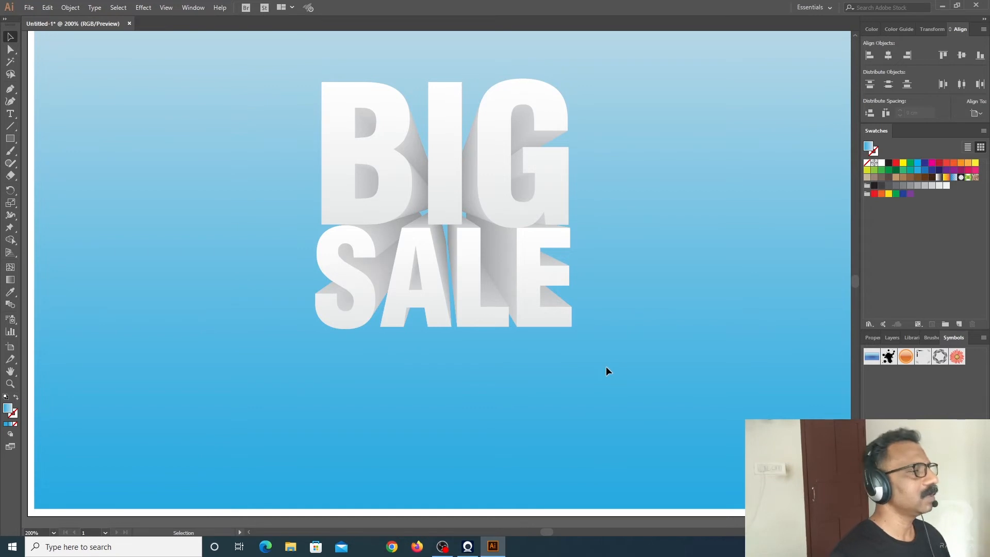
click(447, 187)
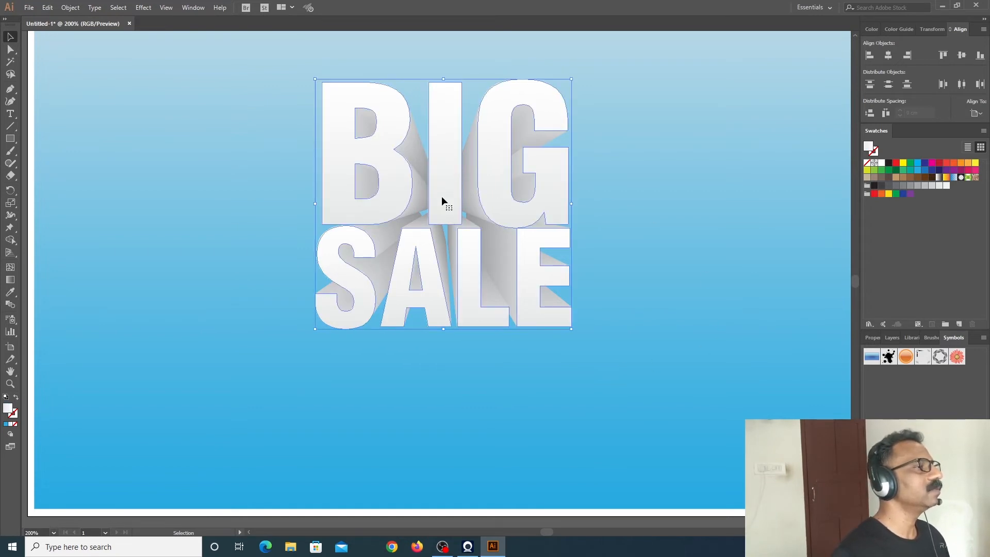
click(49, 8)
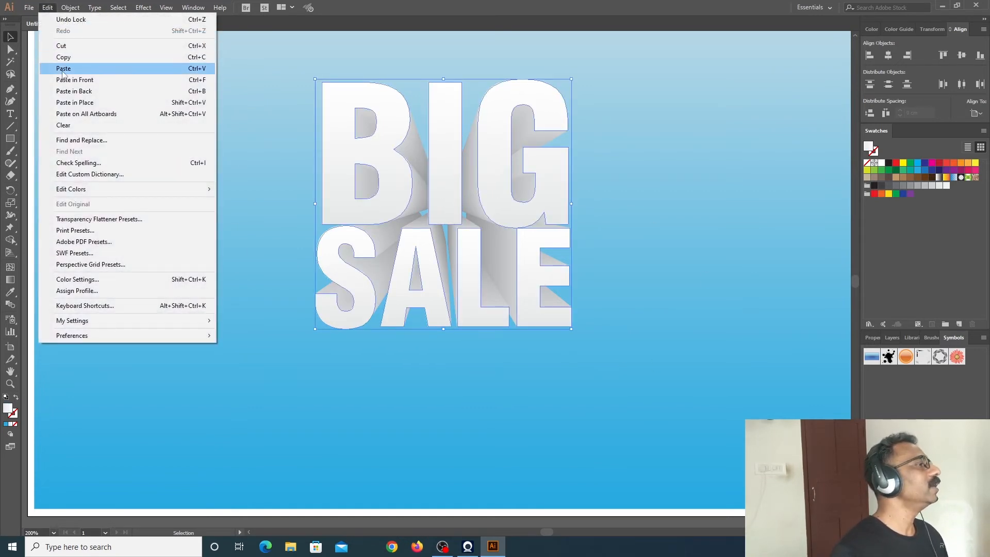
click(63, 57)
click(47, 8)
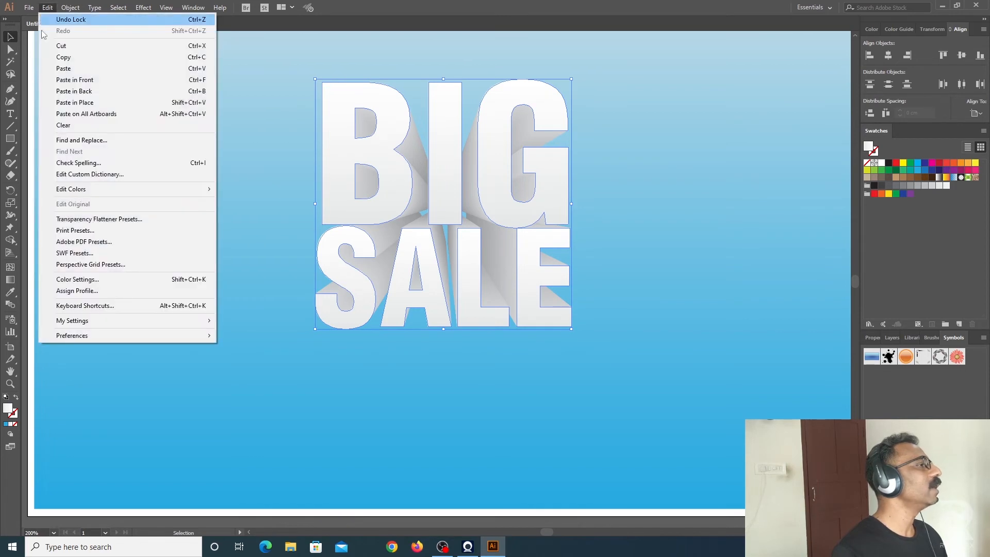
click(89, 81)
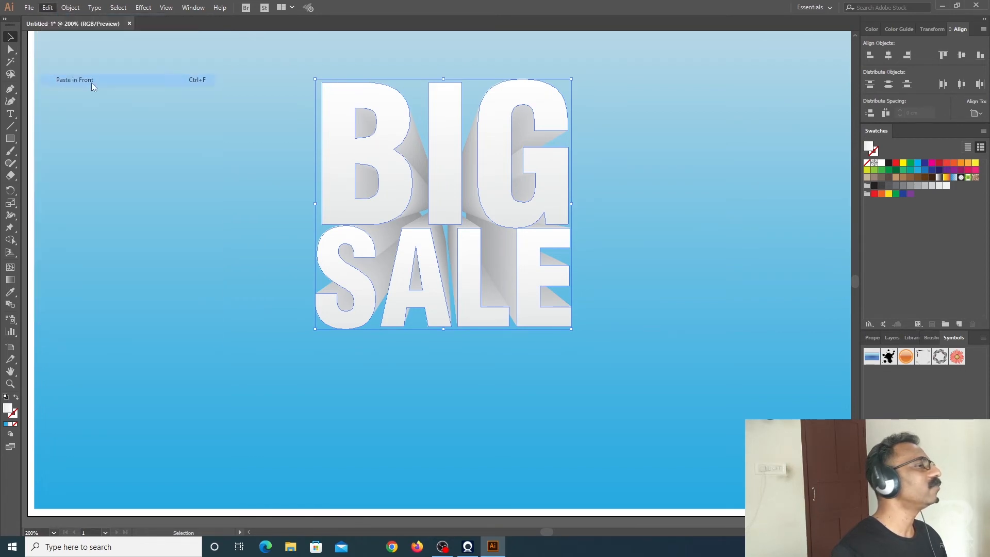
- Reflect the pasted BIG SALE copy across the horizontal axis with the preview on
right_click(445, 199)
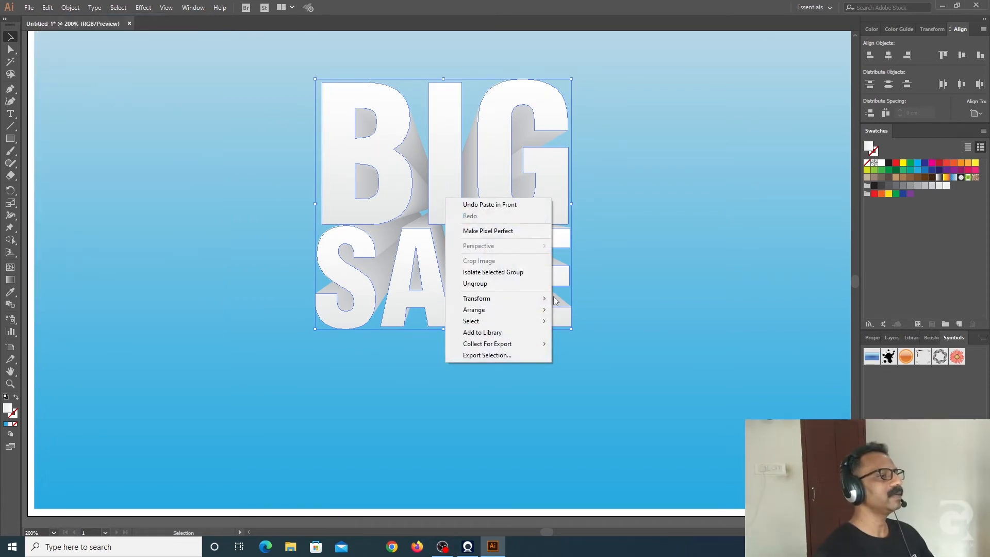
mouse_move(484, 301)
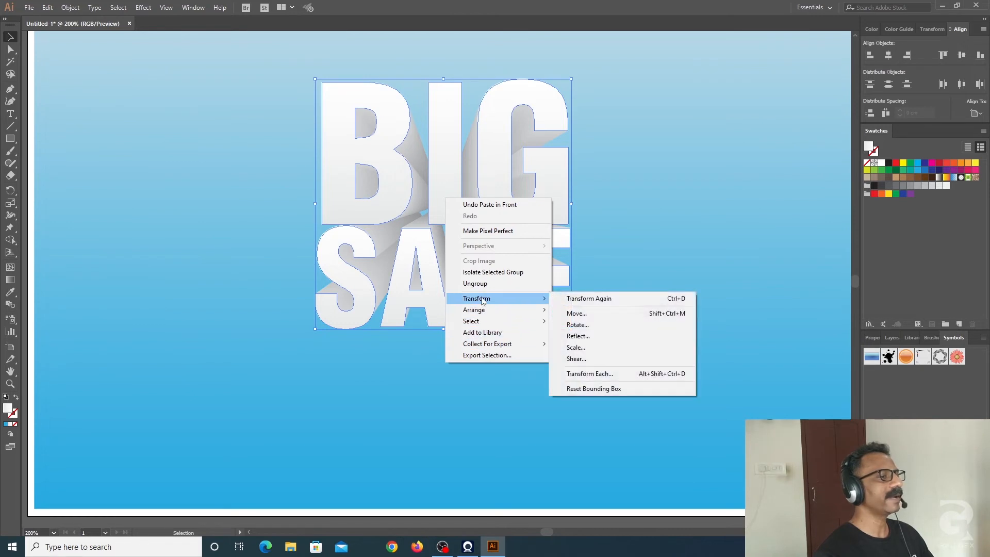
click(578, 336)
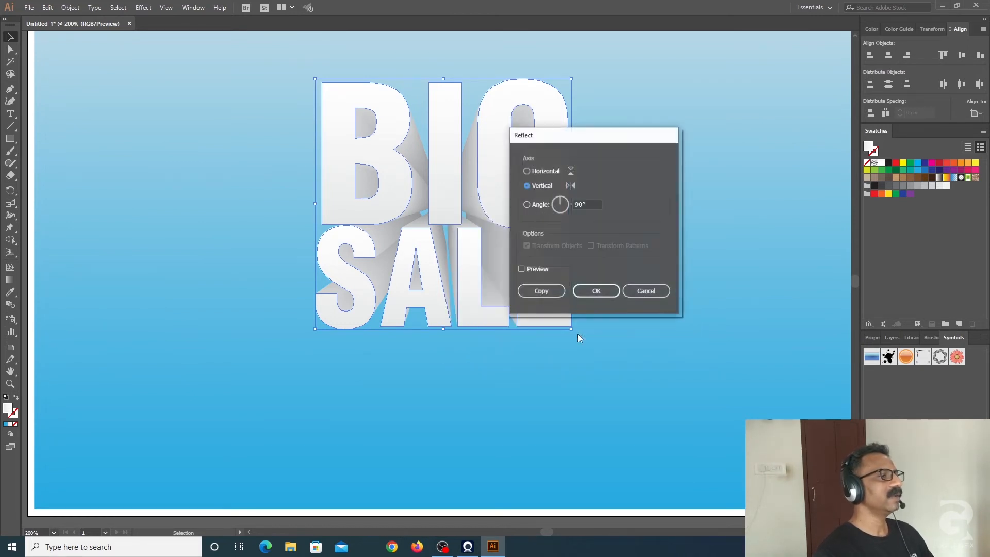
click(521, 269)
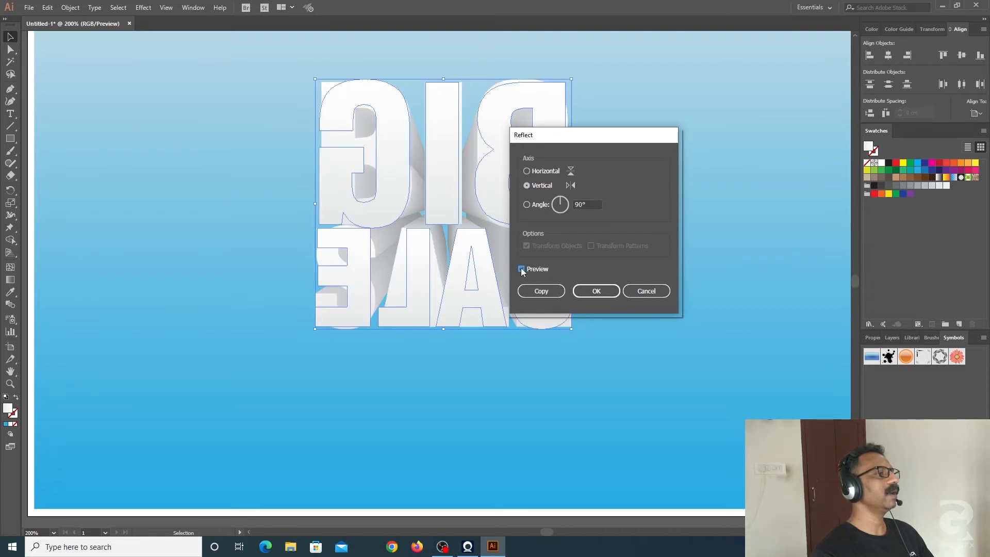
click(527, 171)
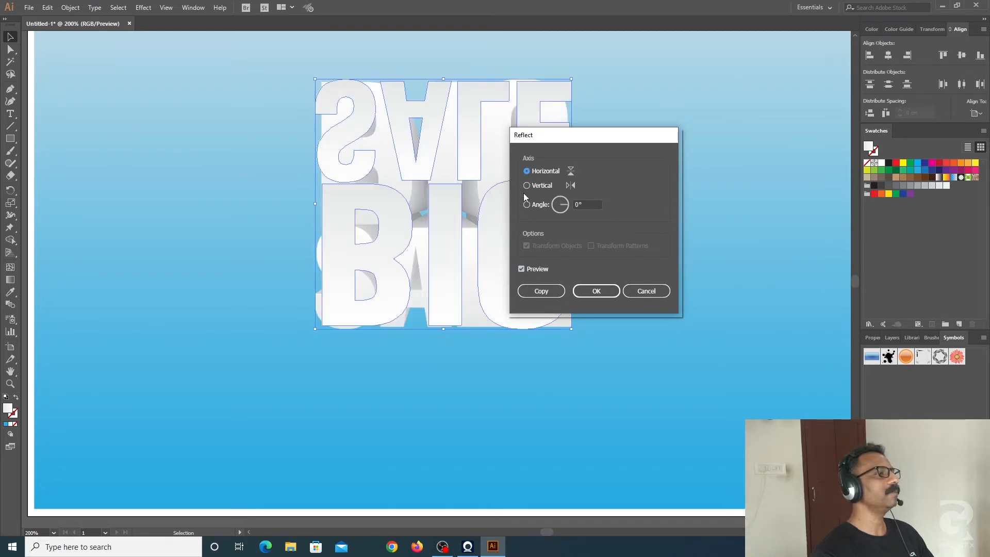
click(586, 291)
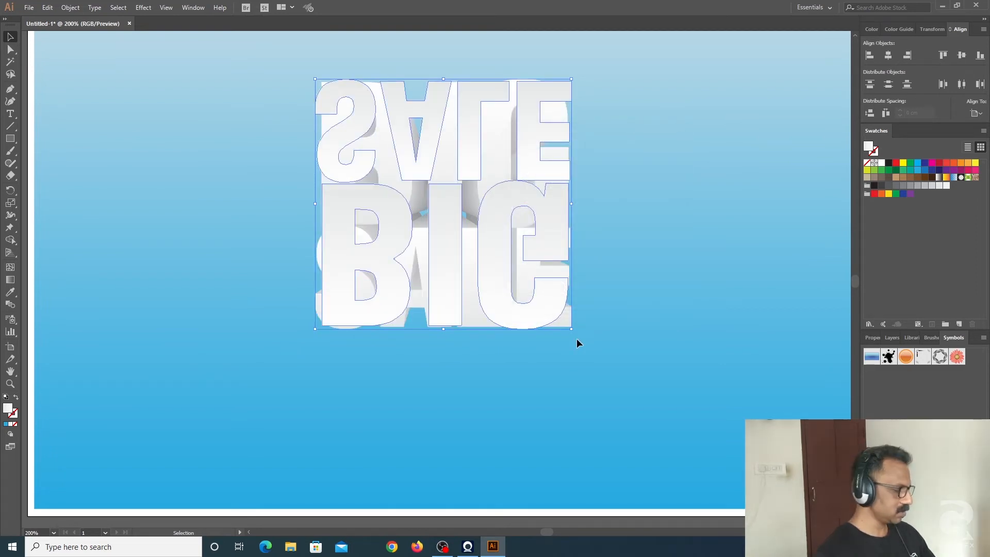
- Move the reflected lettering straight down until its upside-down SALE touches the base of the original SALE
key(shift+Down)
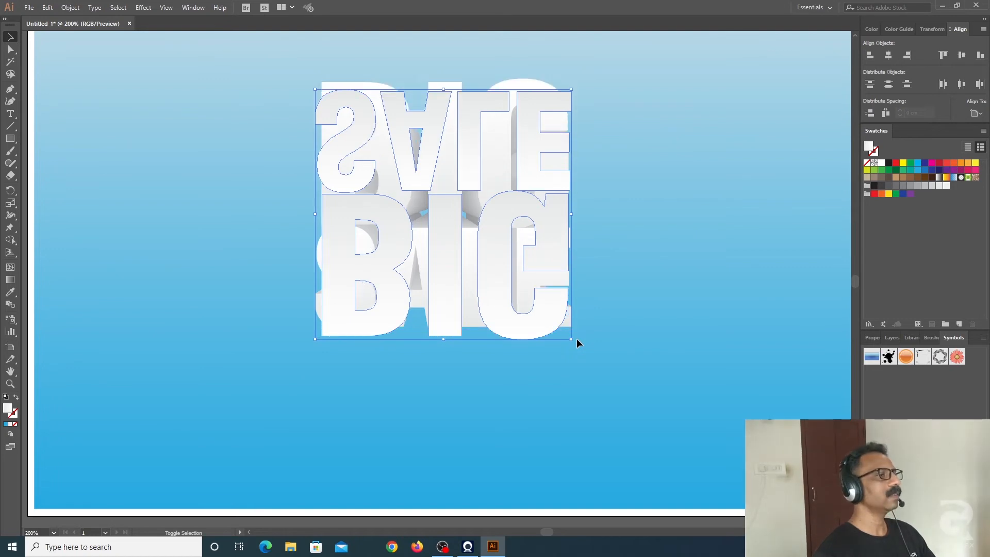
key(shift+Down)
key(shift+Down)
key(shift+Down)
key(shift+Down)
key(shift+Down)
key(shift+Down)
key(shift+Down)
key(shift+Down)
key(shift+Down)
key(shift+Down)
key(shift+Down)
key(shift+Down)
key(shift+Down)
key(shift+Down)
key(shift+Down)
key(shift+Down)
key(shift+Down)
key(shift+Down)
key(shift+Down)
key(shift+Down)
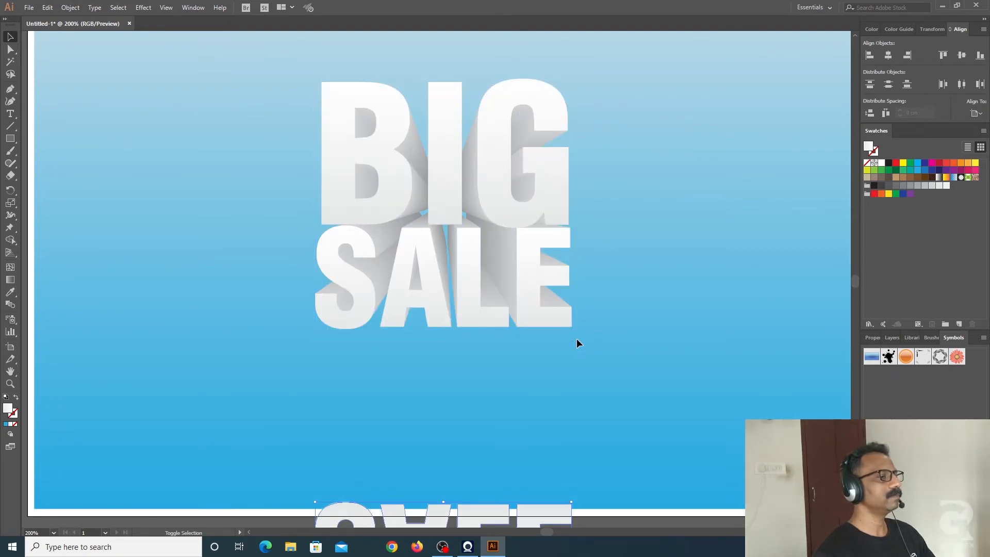
key(shift+Up)
key(shift+Up)
key(shift+Up)
key(shift+Up)
key(shift+Up)
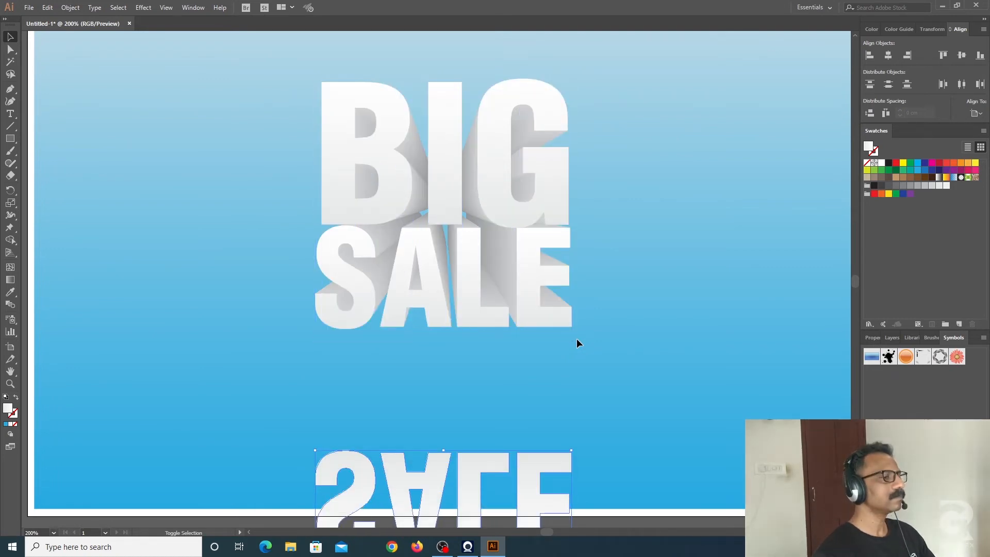
key(shift+Up)
key(shift+Up)
key(shift+Up)
key(shift+Up)
key(shift+Up)
key(shift+Up)
key(shift+Up)
key(shift+Up)
key(shift+Up)
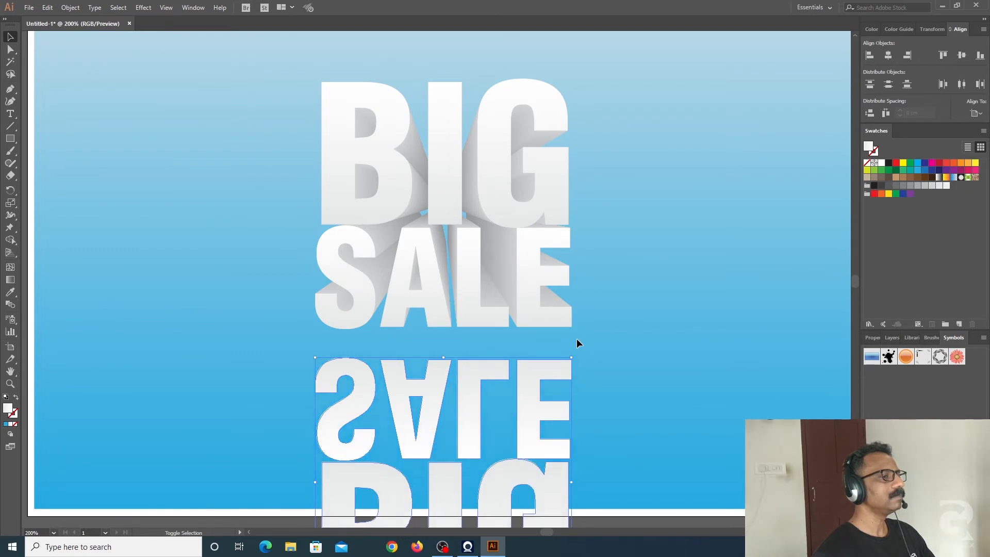
key(shift+Up)
key(shift+Up)
key(shift+Up)
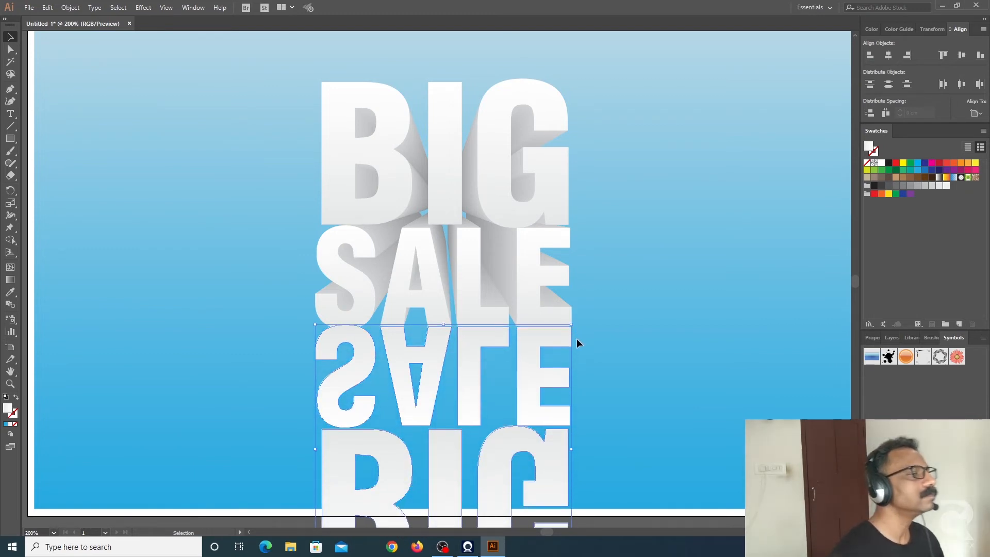
- Send the reflected lettering backward in the stacking order and deselect it
scroll(627, 381, down, 3)
scroll(630, 403, down, 1)
right_click(541, 251)
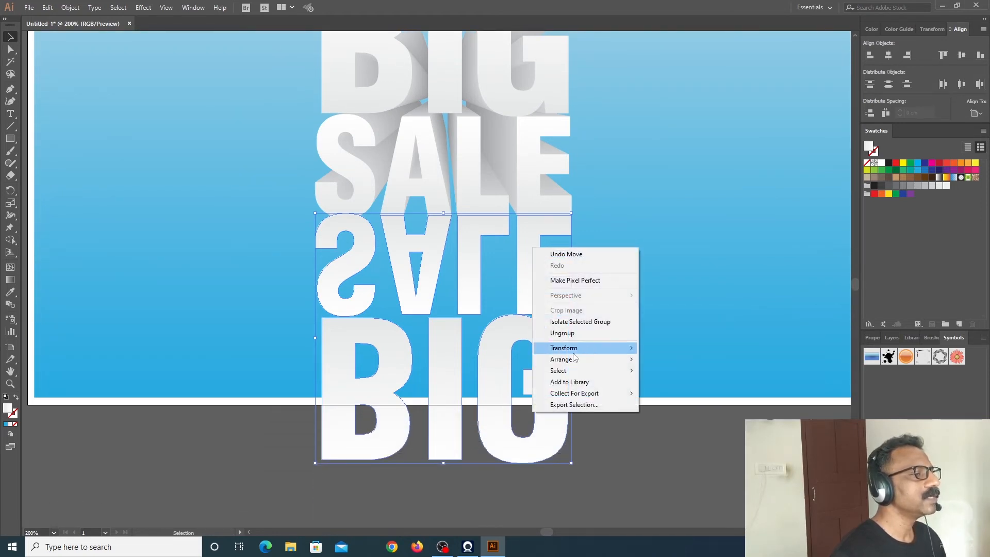
mouse_move(570, 362)
click(674, 381)
click(649, 477)
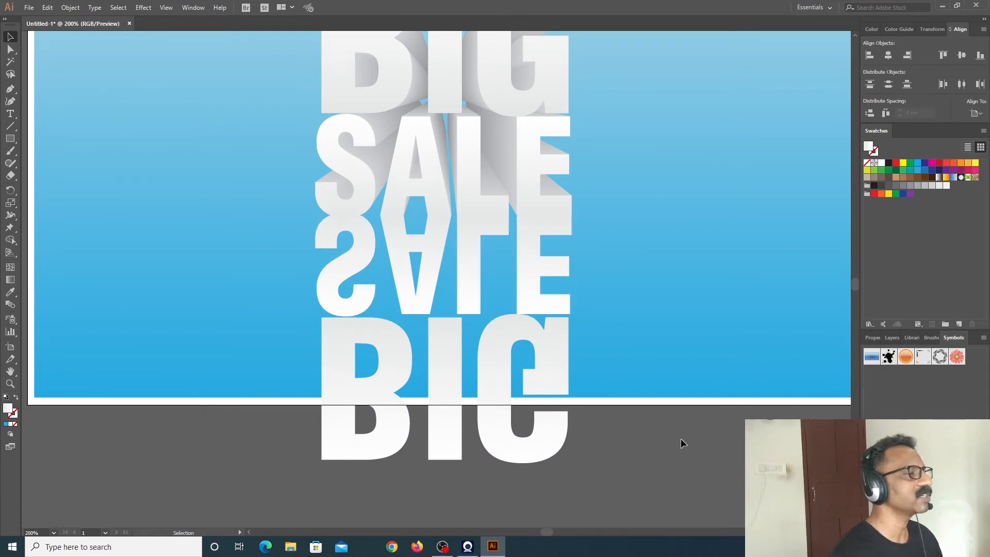
- Delete the letters B, I and G from the reflected copy, keeping only its upside-down SALE
click(527, 335)
click(10, 50)
click(626, 461)
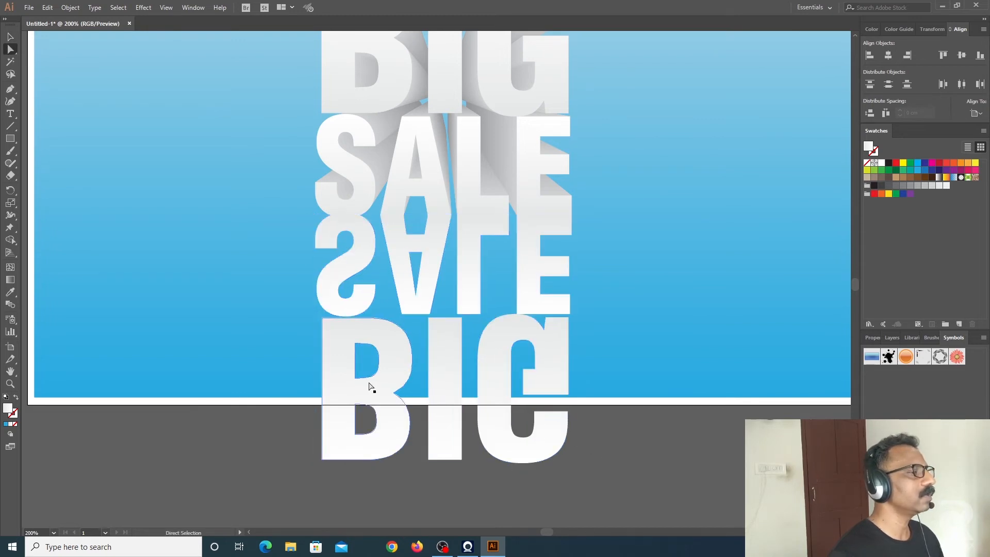
click(371, 392)
key(Delete)
click(437, 399)
key(Delete)
key(Delete)
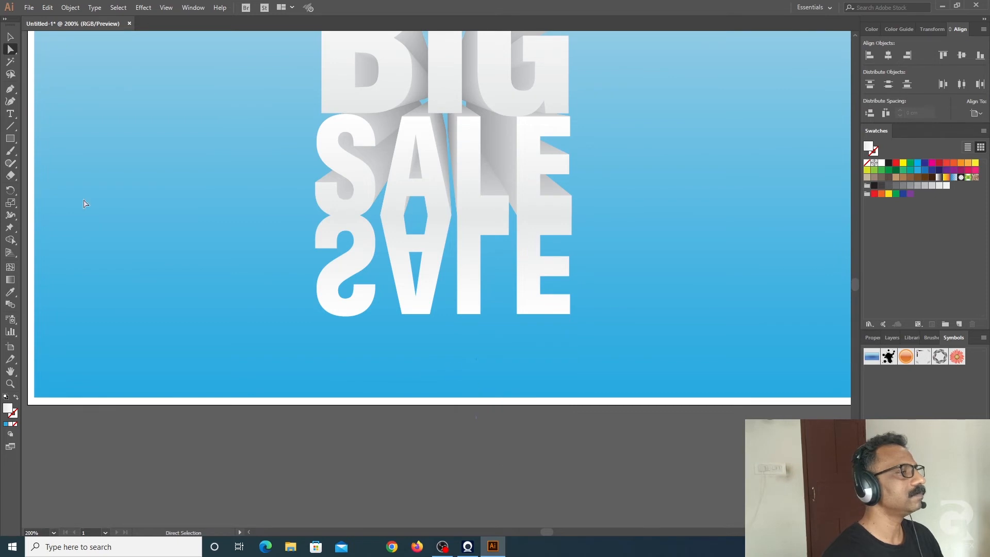
- Select the upside-down SALE and set the opacity of its gradient's starting stop to 0%
click(11, 37)
scroll(539, 457, up, 3)
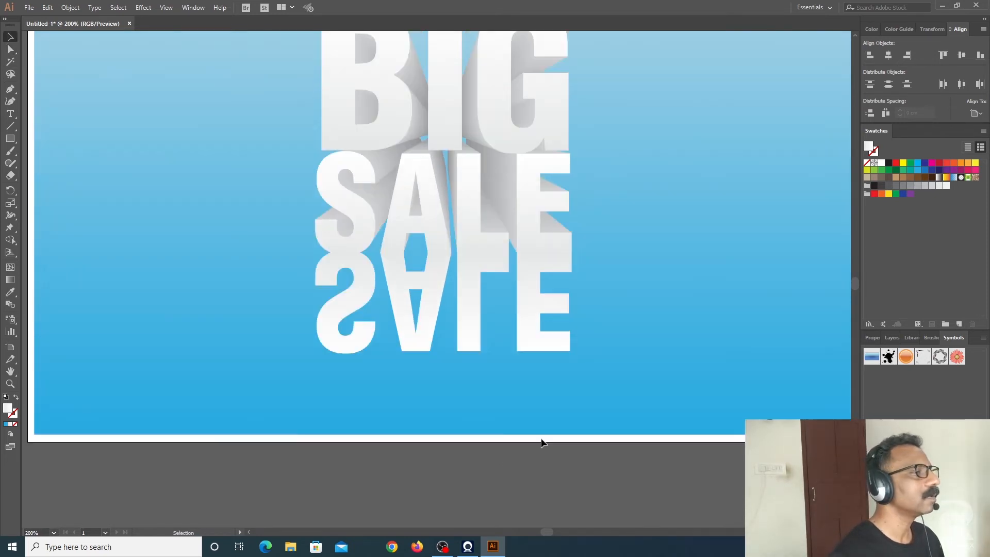
click(527, 329)
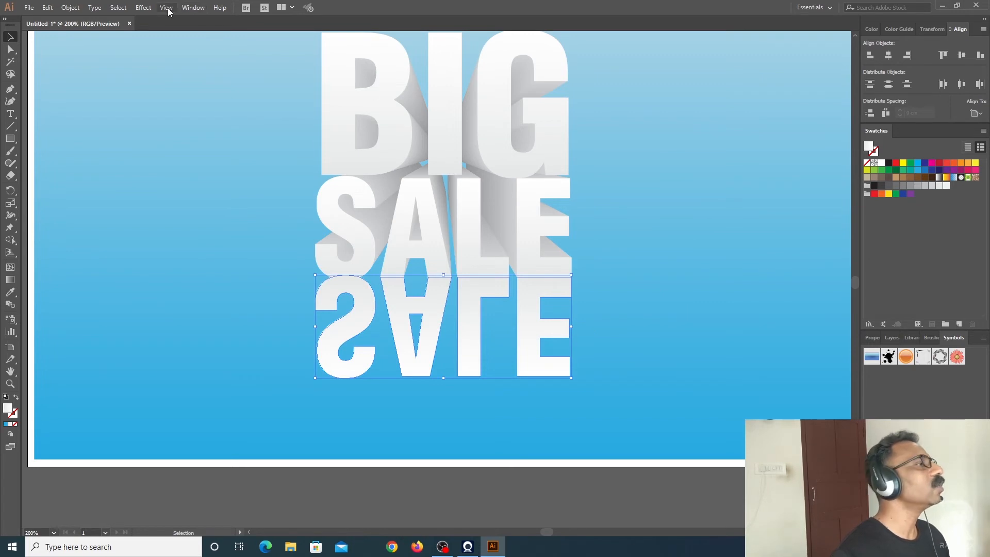
click(190, 7)
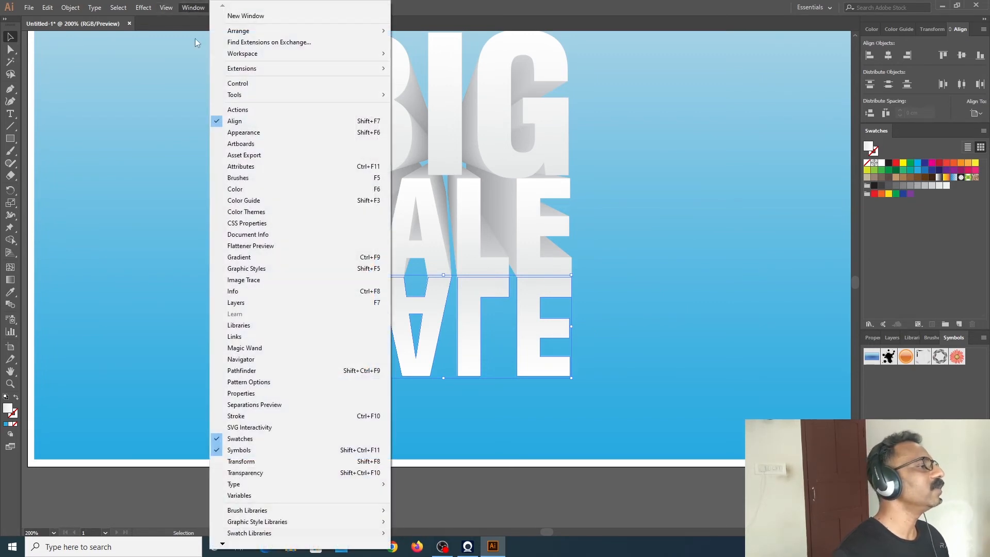
click(240, 257)
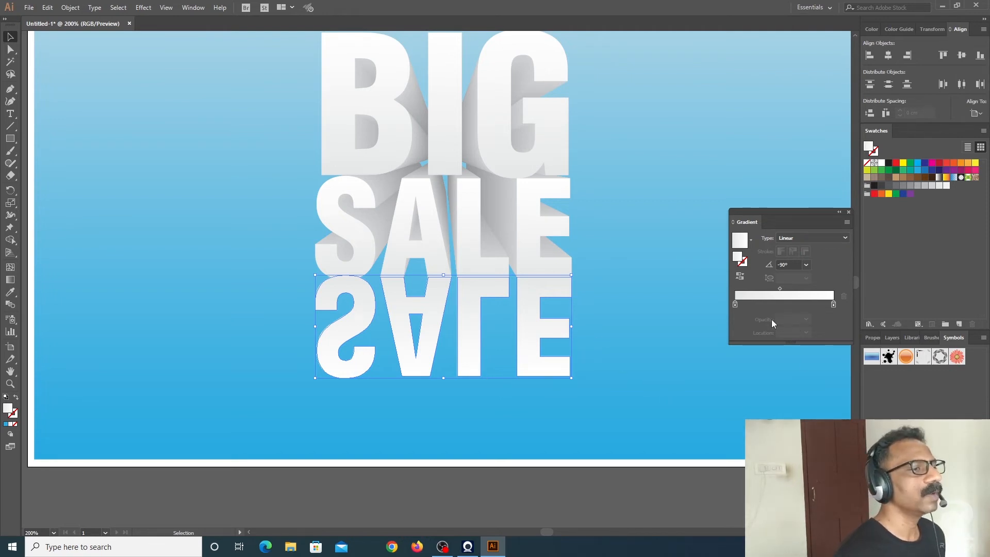
double_click(736, 304)
click(759, 325)
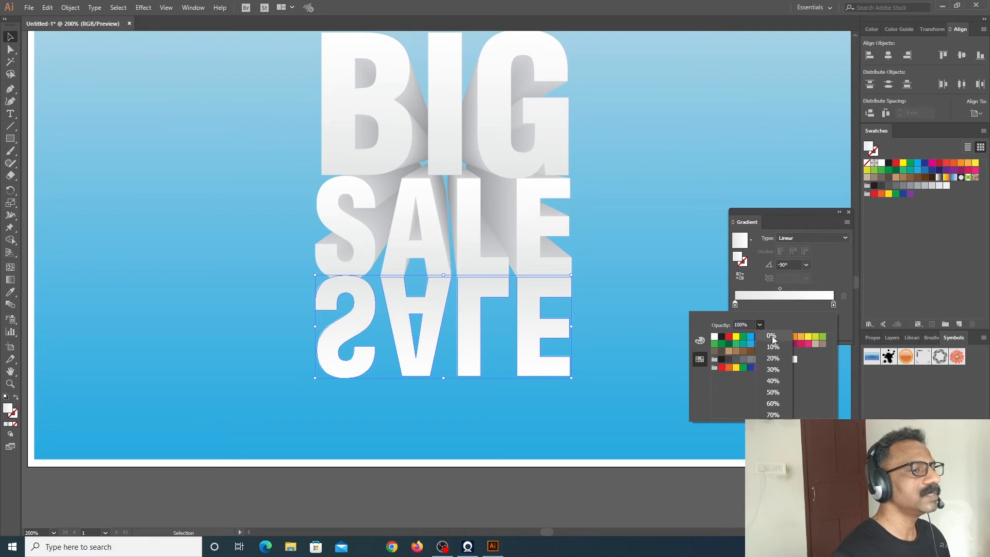
click(772, 336)
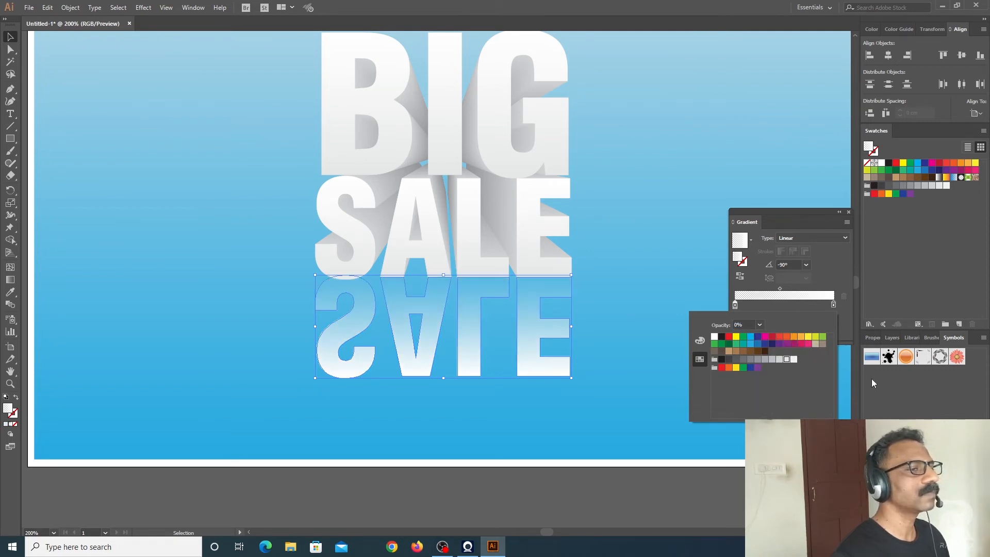
- Reverse the gradient on the reflected SALE so it fades out downward, and deselect it
click(736, 281)
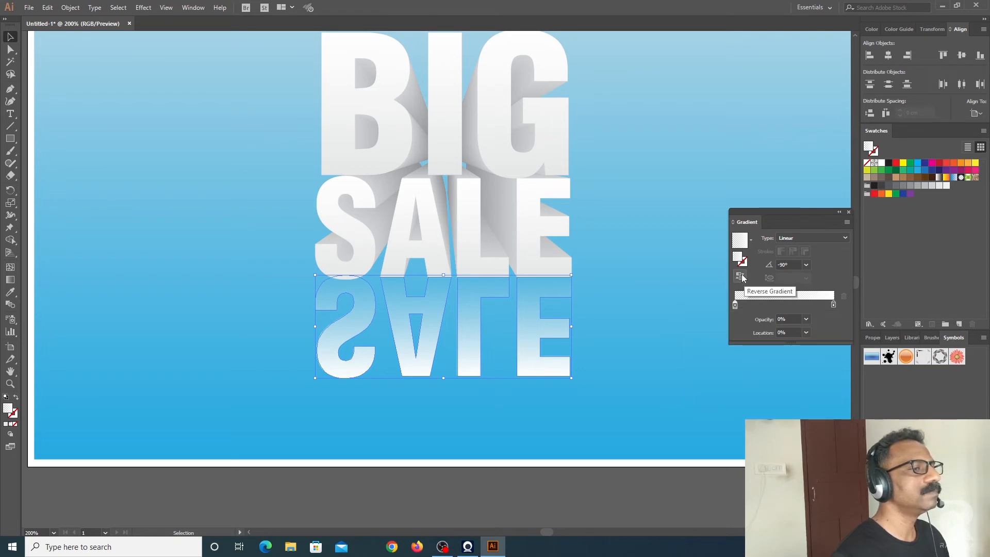
click(742, 277)
click(567, 516)
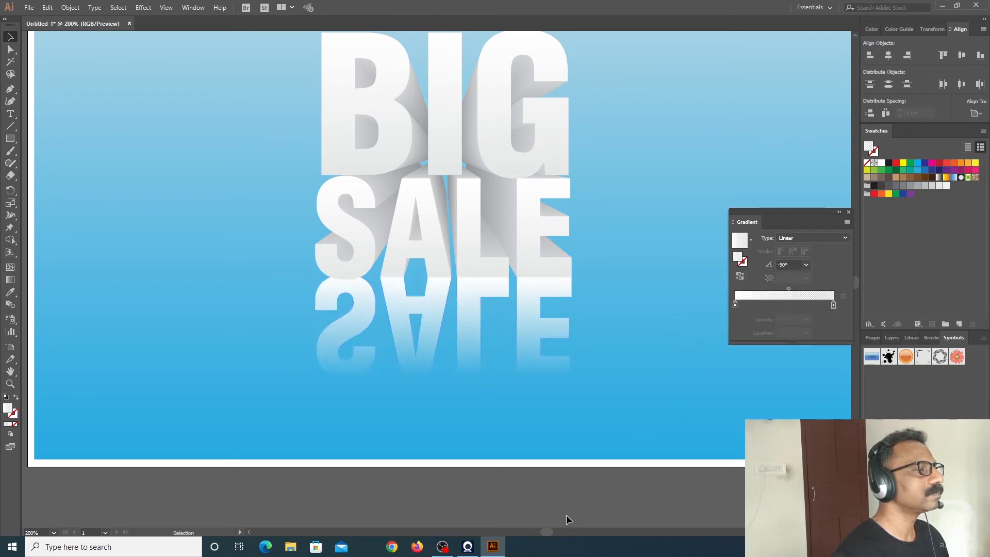
- Lower the opacity of the reflected SALE gradient's starting stop to 30% and deselect the lettering
click(550, 354)
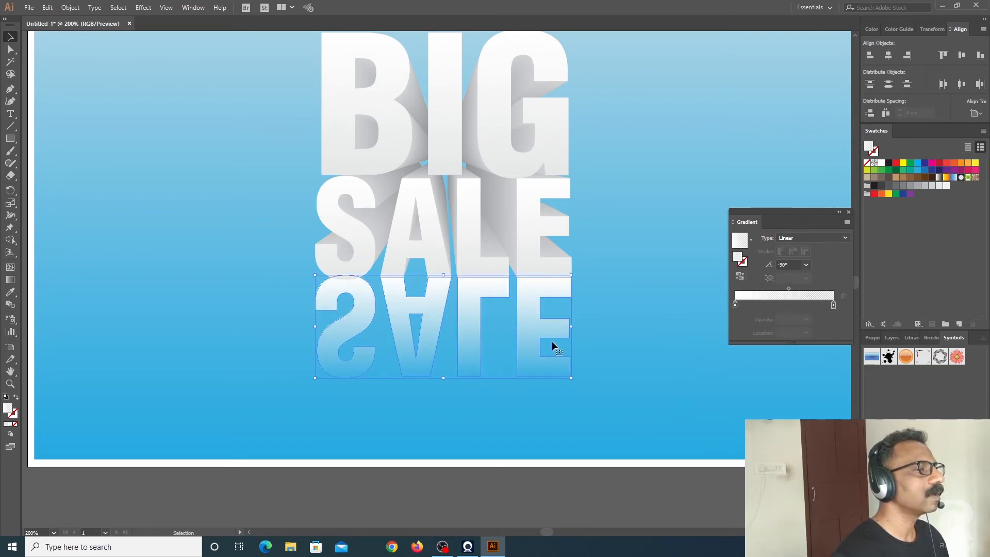
click(734, 304)
double_click(734, 303)
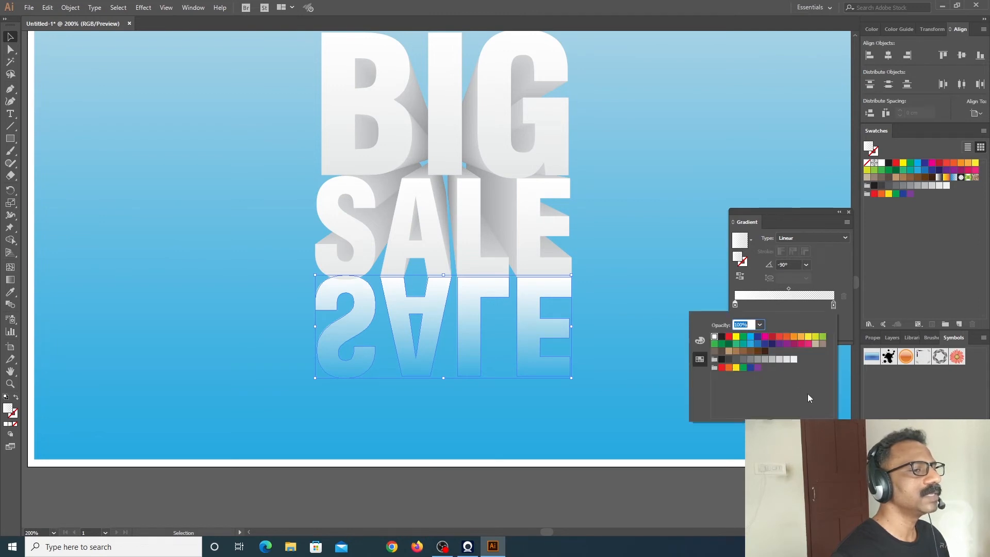
click(759, 324)
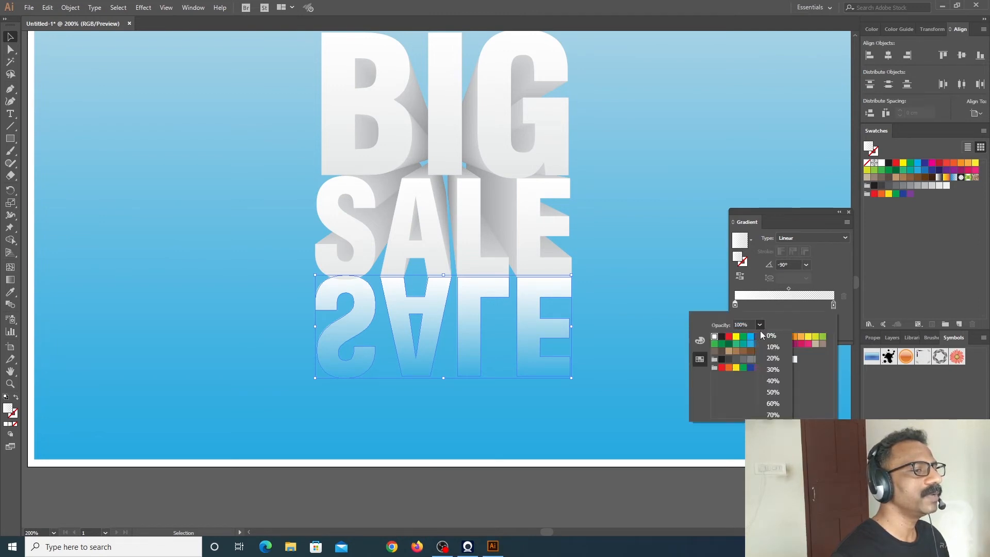
click(774, 369)
click(626, 487)
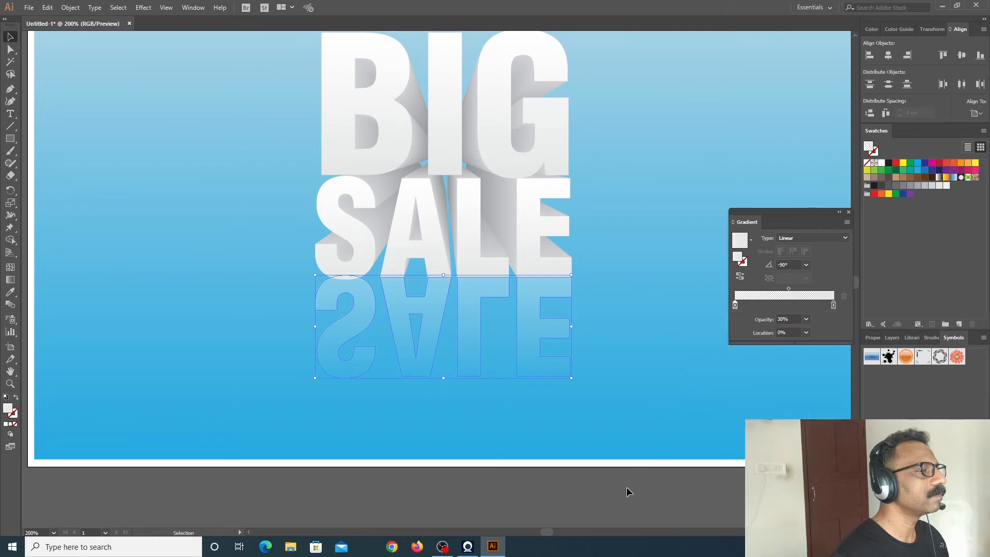
click(573, 425)
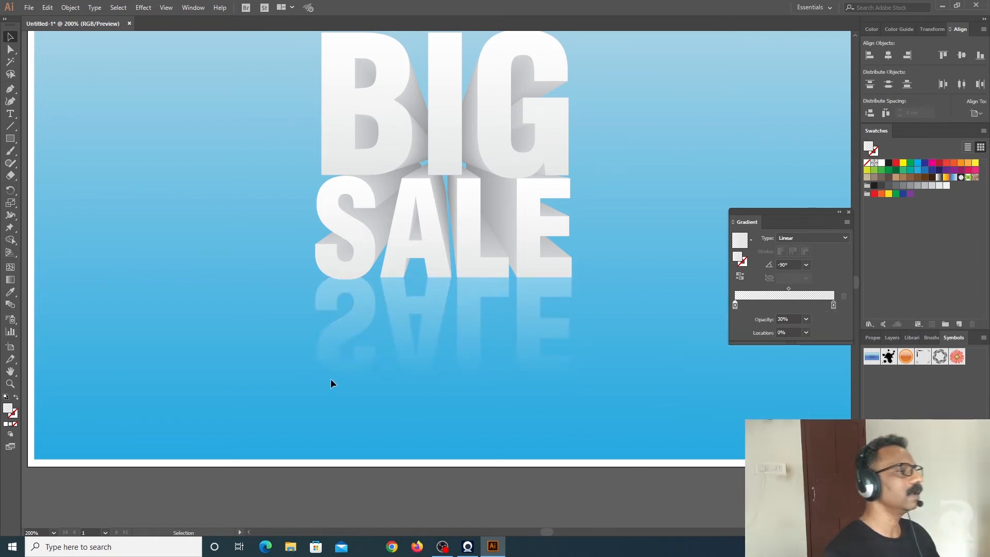
- Shorten the reflection's fade by moving the gradient midpoint to about 37% and the transparent end stop to about 66%, and deselect it
click(441, 303)
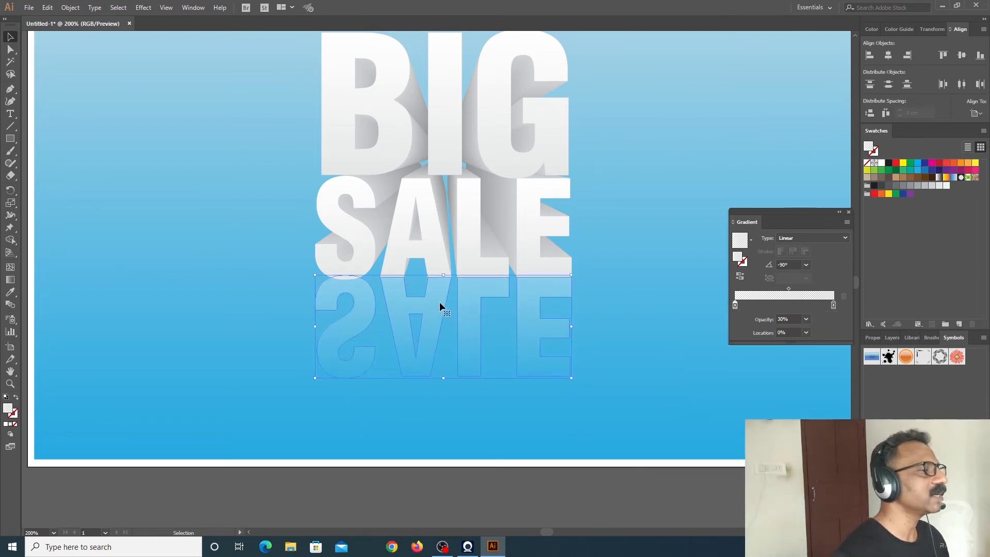
drag(789, 290, 772, 292)
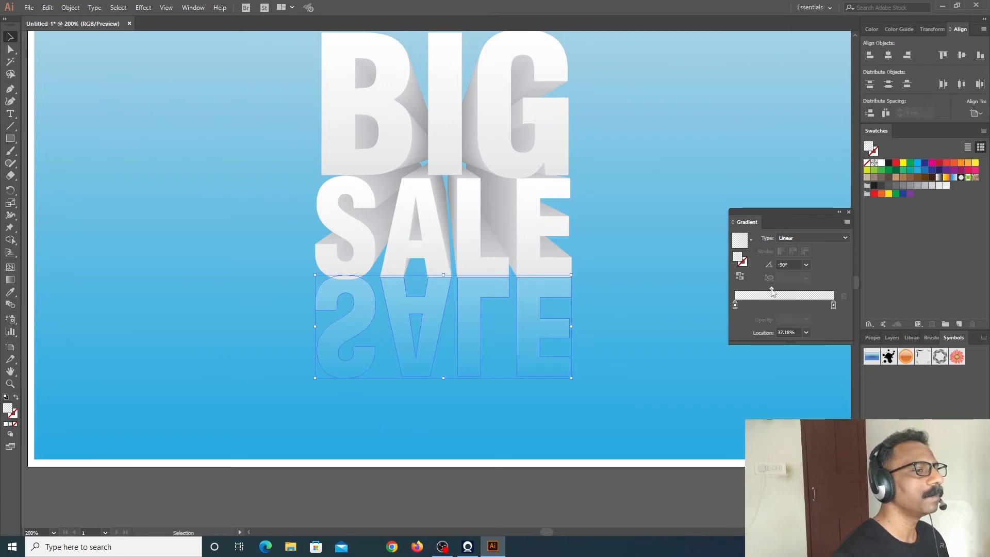
click(833, 305)
drag(833, 306, 801, 307)
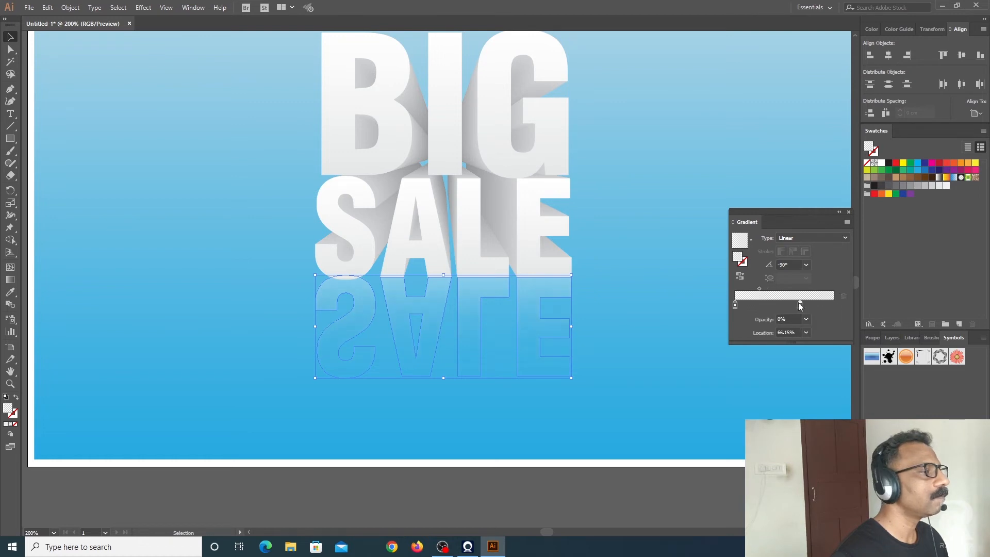
click(623, 494)
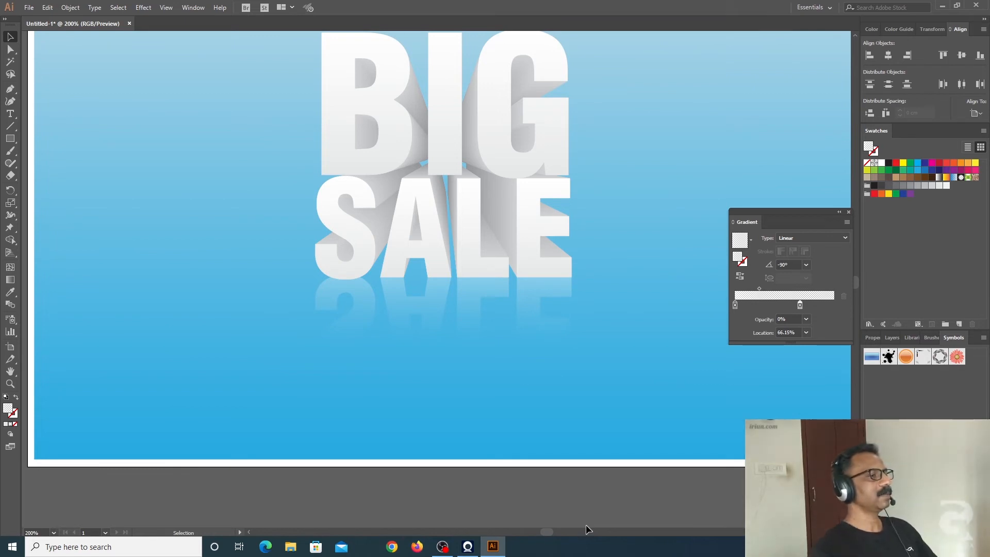
- Copy the front BIG SALE lettering, paste it in place and fill the copy with black
scroll(541, 325, up, 3)
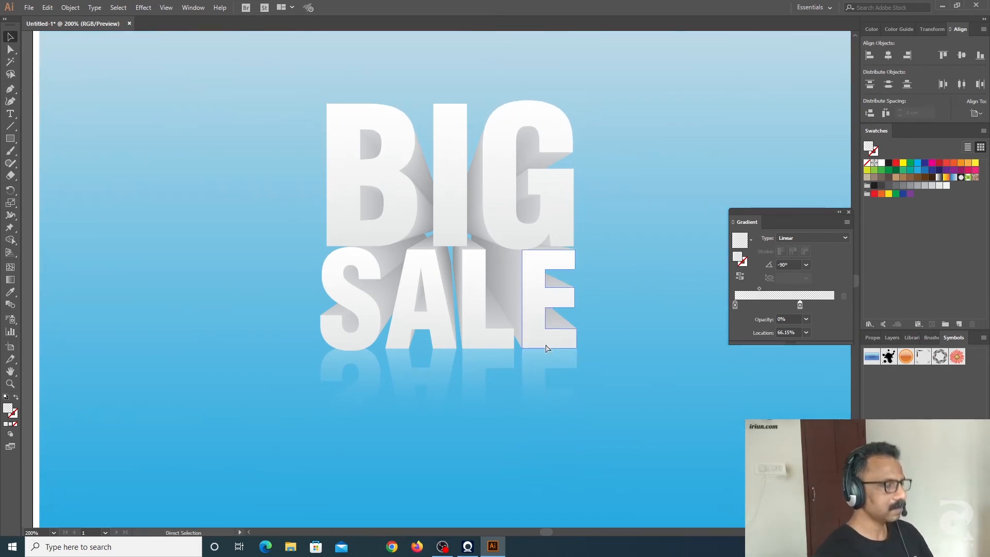
key(ctrl+minus)
drag(561, 360, 506, 376)
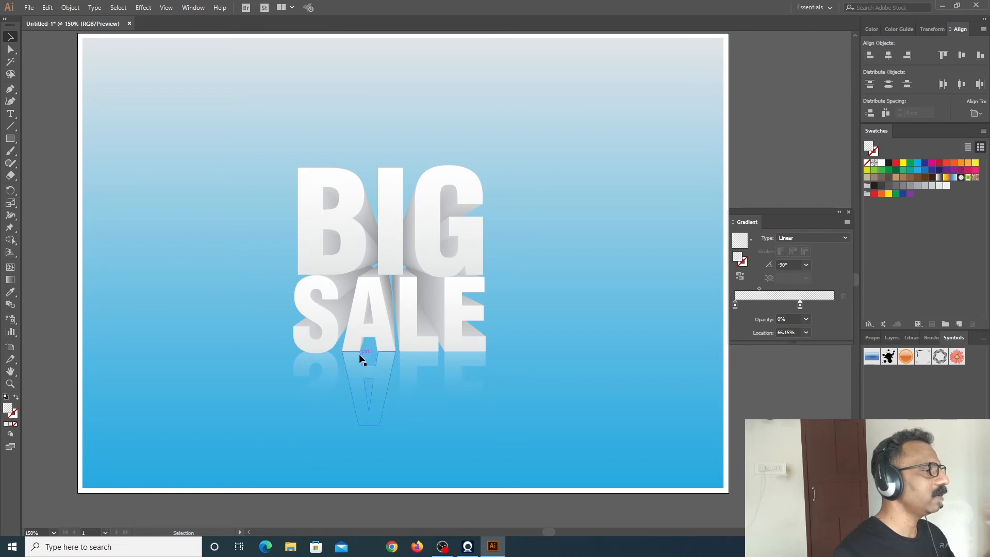
click(309, 261)
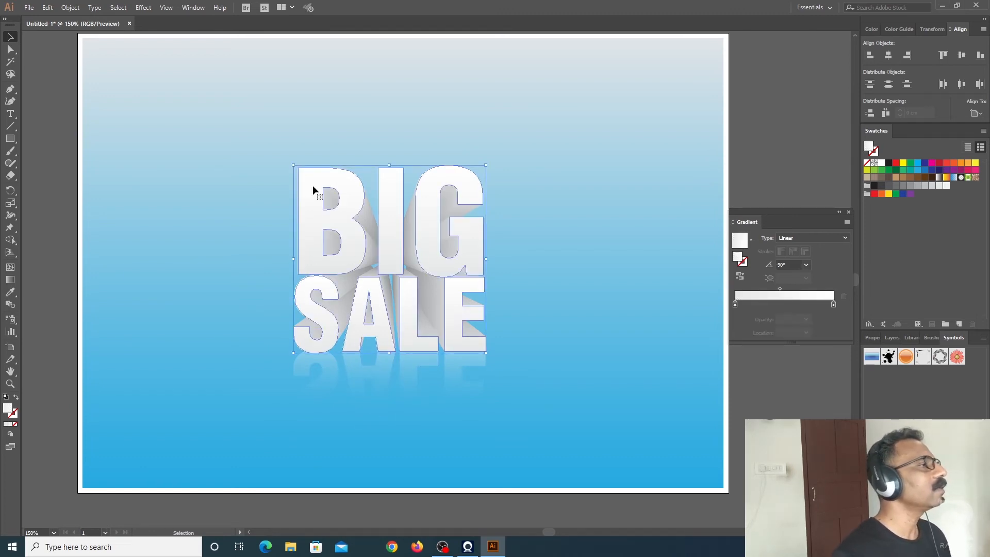
click(47, 7)
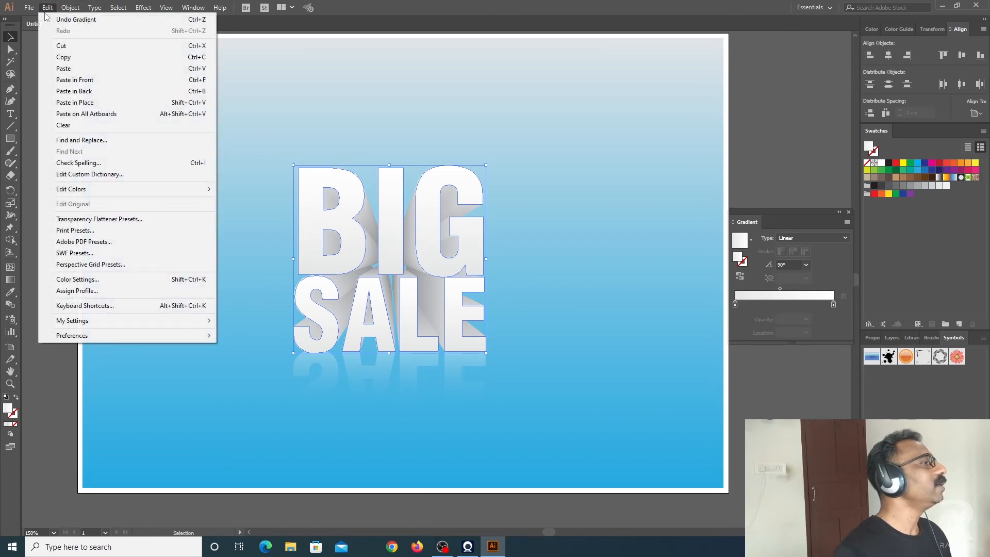
click(65, 57)
click(46, 8)
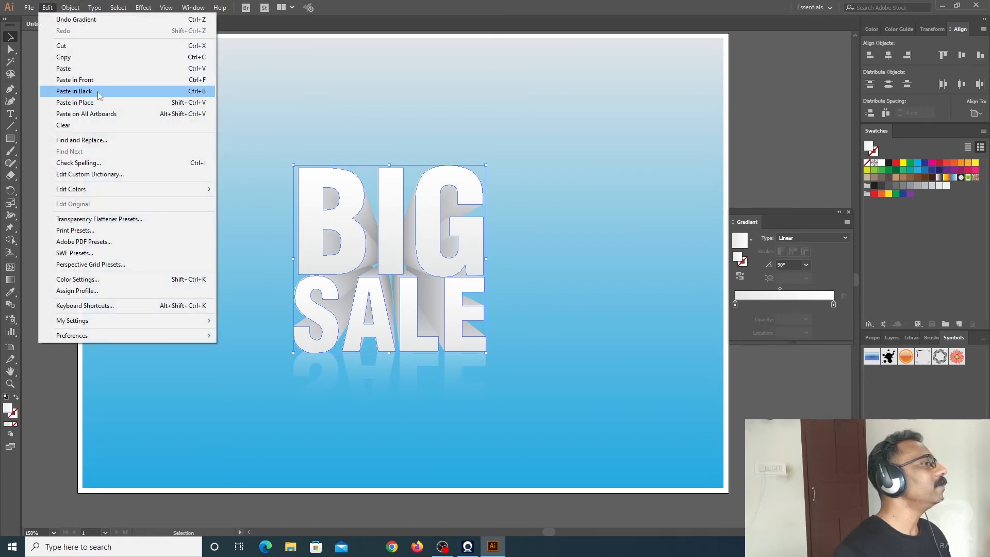
click(85, 102)
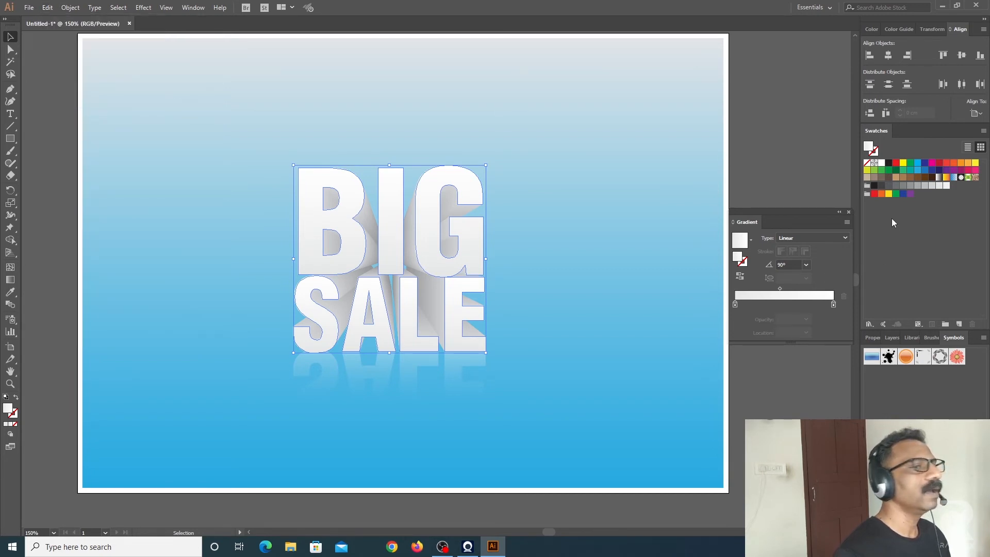
click(889, 163)
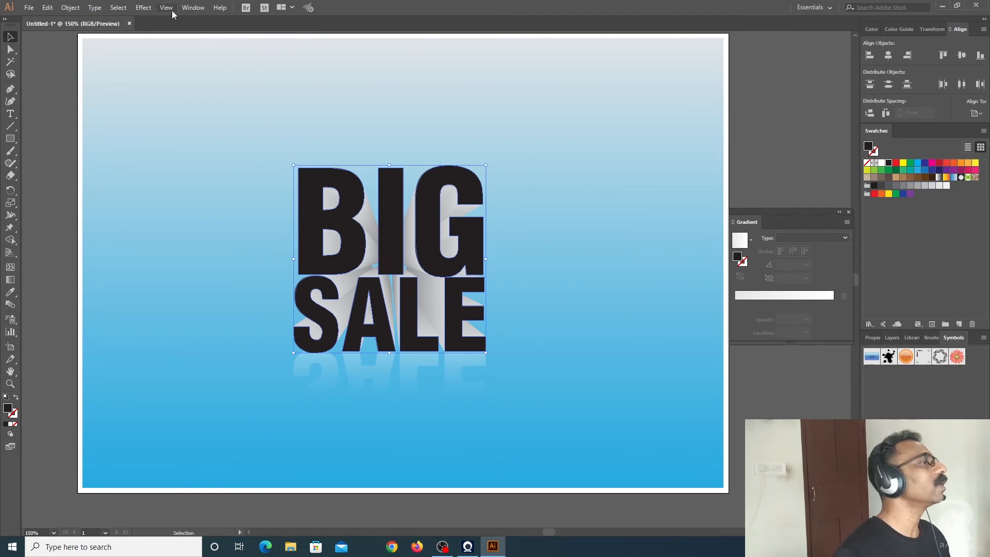
- Flatten the black BIG SALE copy with Free Distort, pulling both upper corners down near the base and slightly inward
click(143, 7)
mouse_move(177, 93)
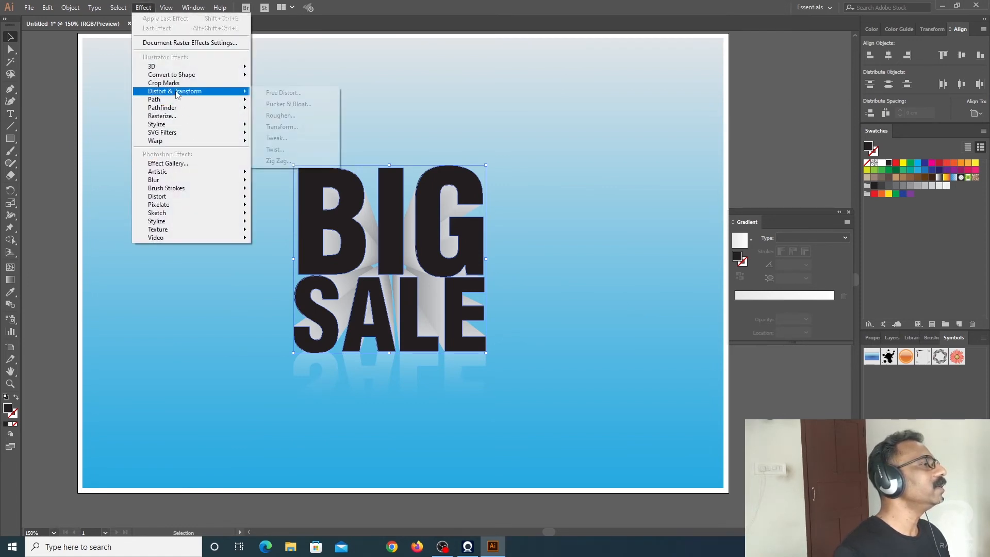
click(283, 93)
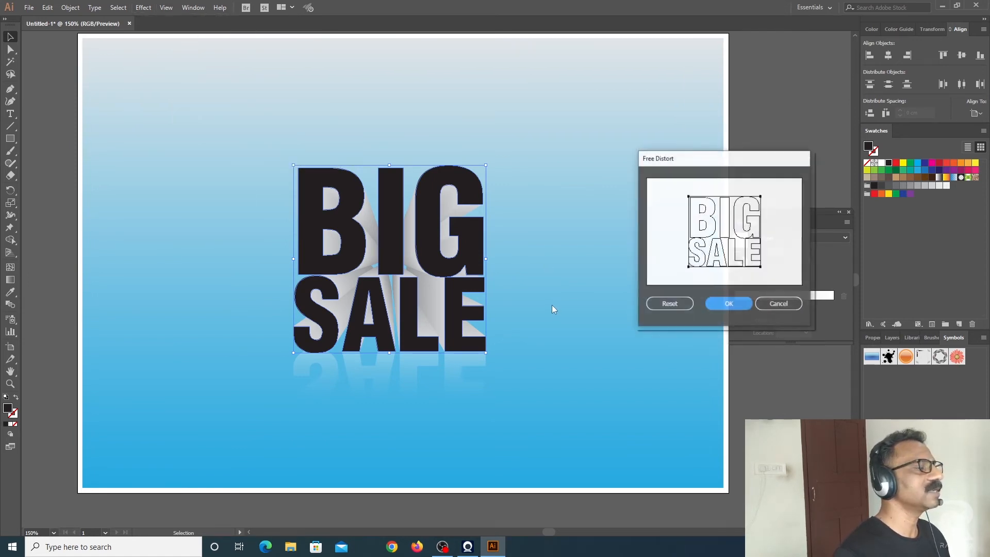
drag(689, 197, 760, 197)
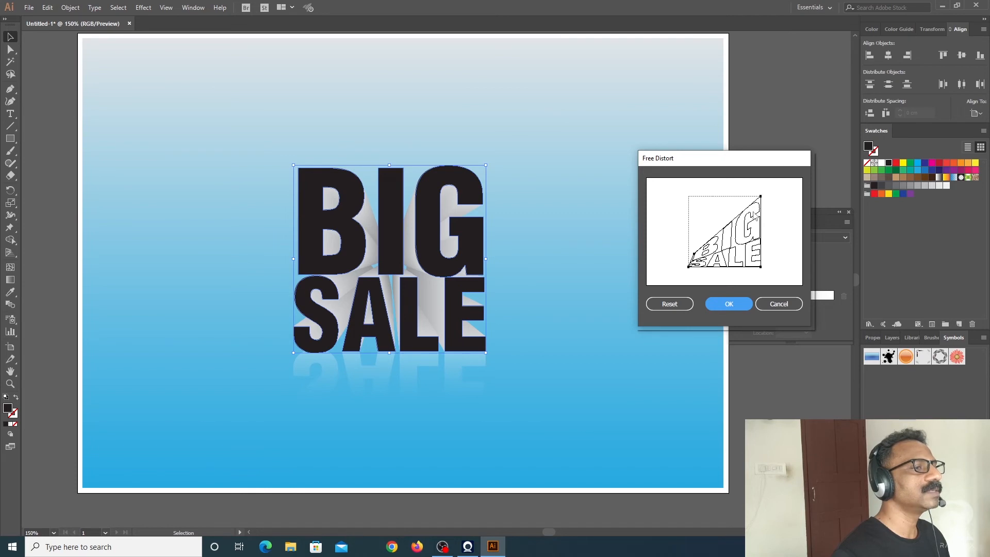
drag(762, 201, 758, 256)
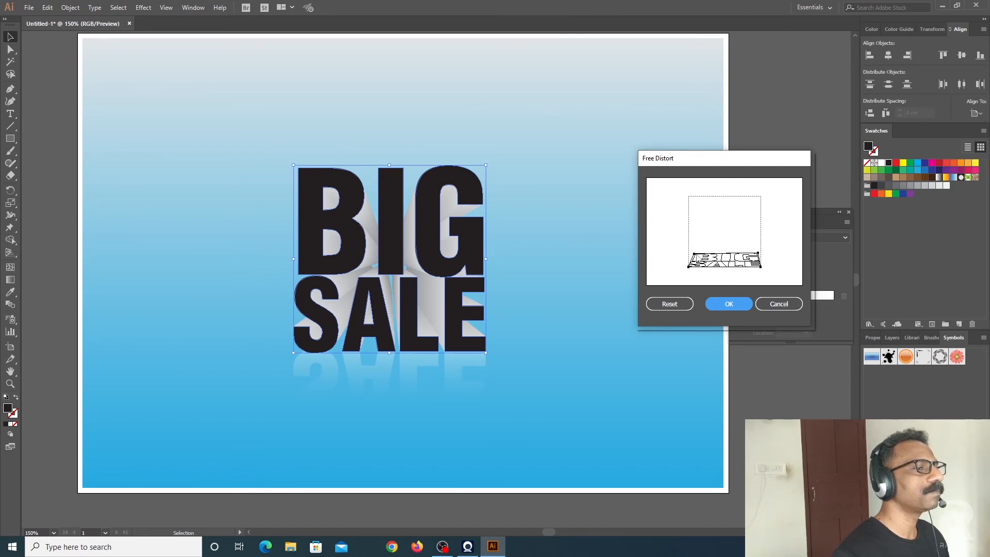
drag(758, 253, 694, 256)
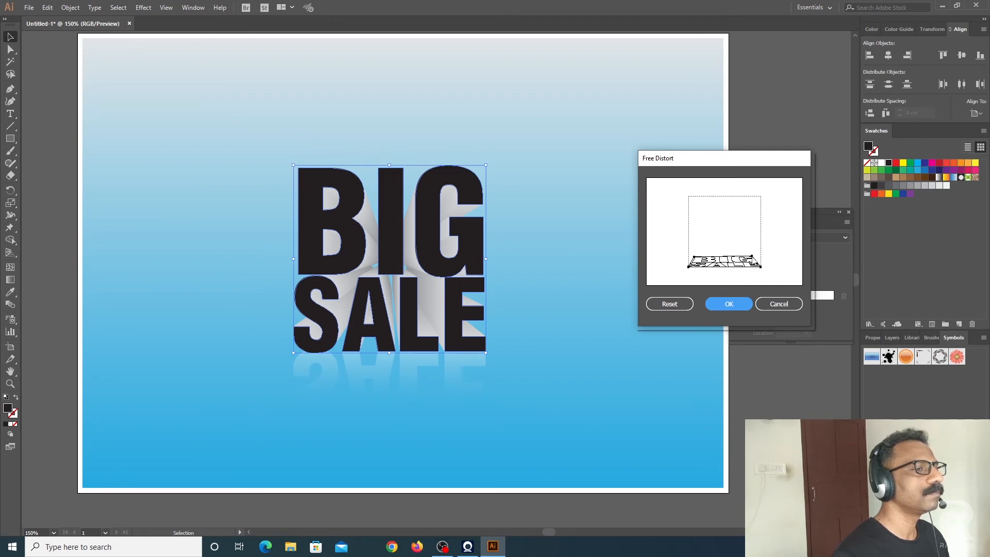
click(731, 305)
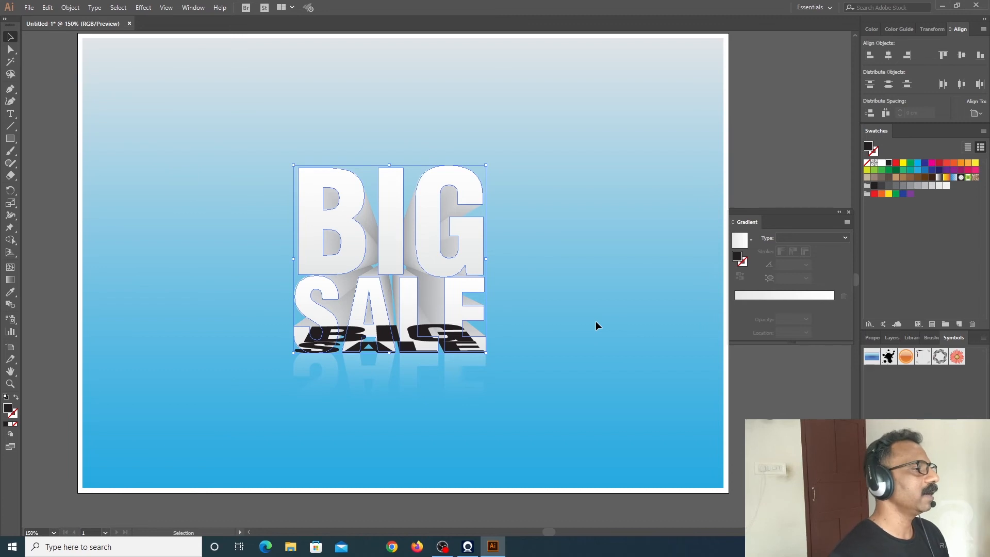
- Apply a Gaussian Blur with a 24.9-pixel radius to the flattened black lettering, with the preview on
click(142, 7)
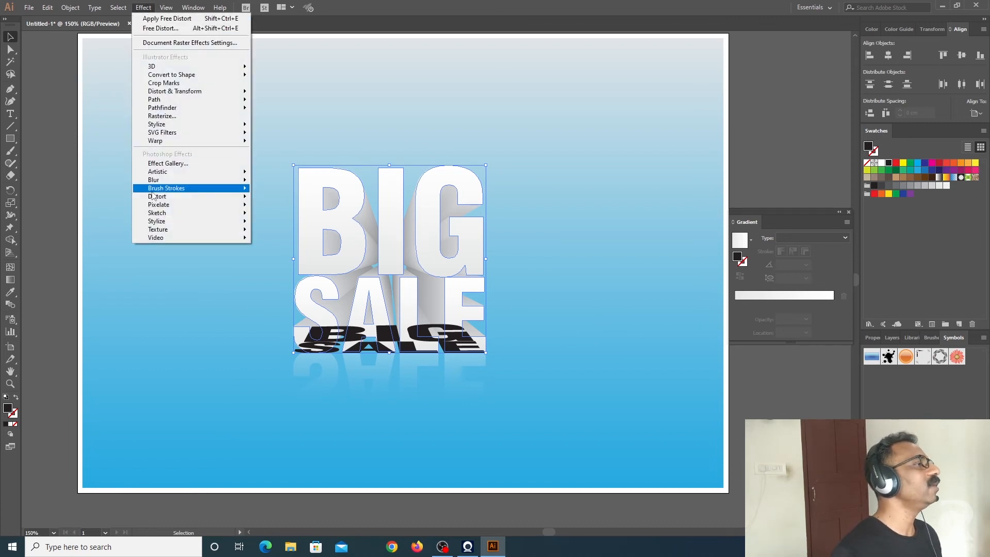
mouse_move(169, 182)
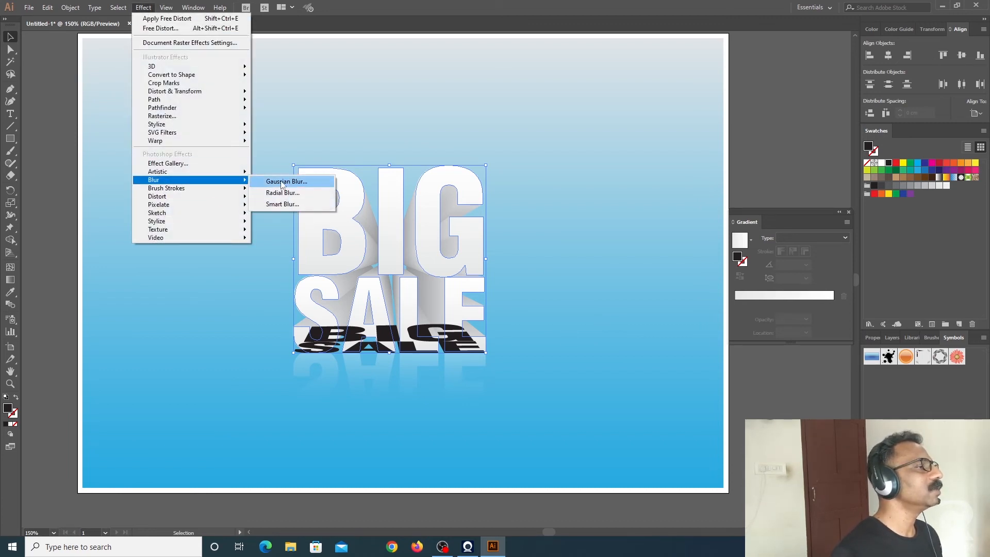
click(282, 180)
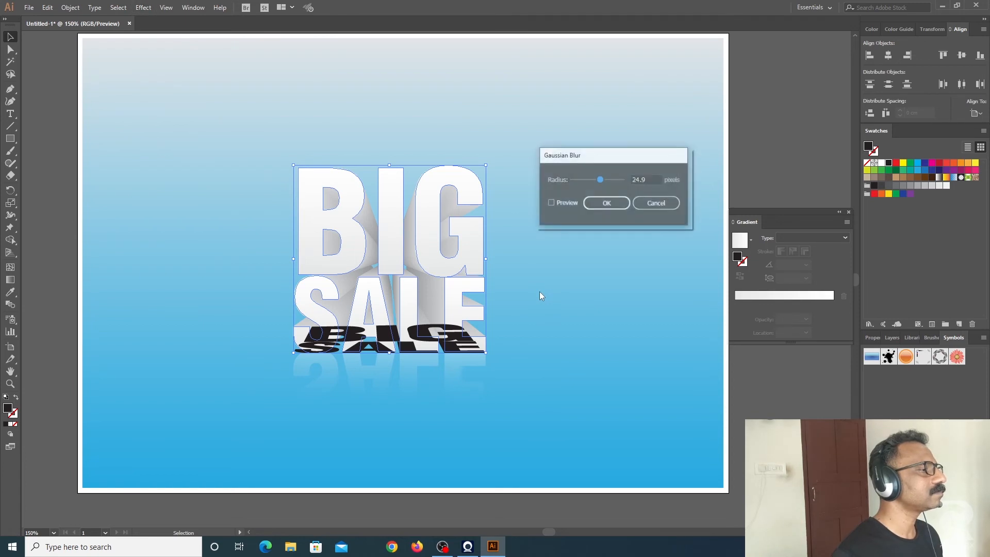
click(551, 202)
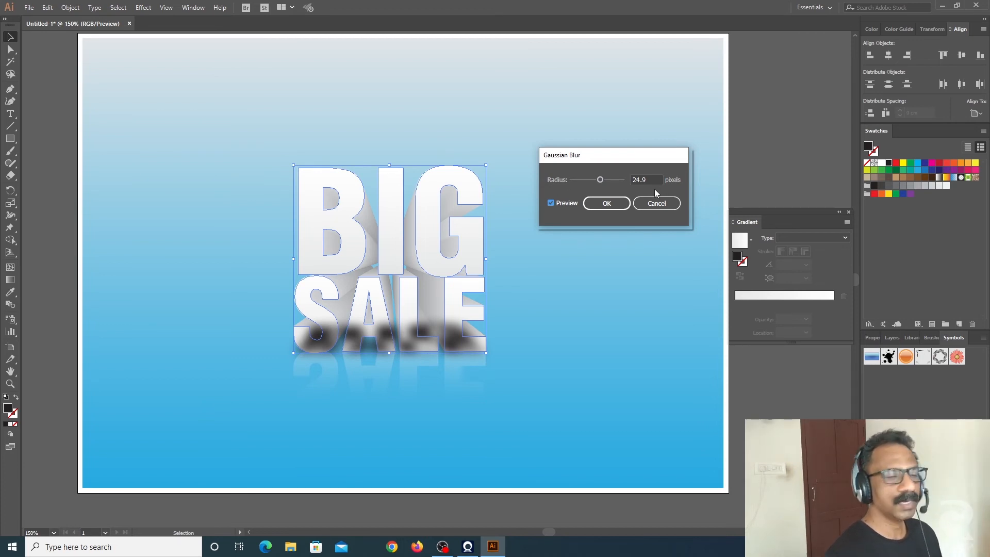
click(607, 203)
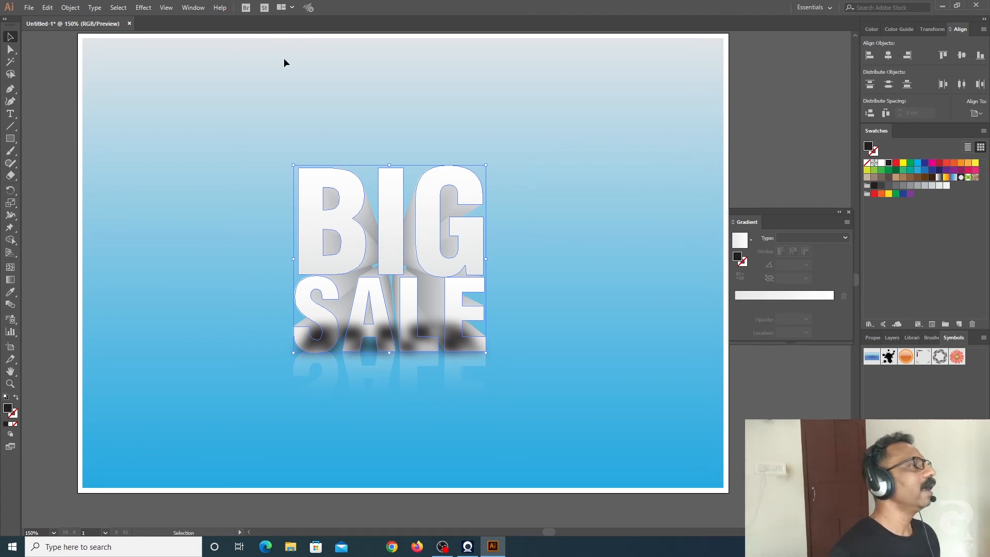
- Lower the opacity of the blurred black lettering to 90% and deselect it
click(191, 8)
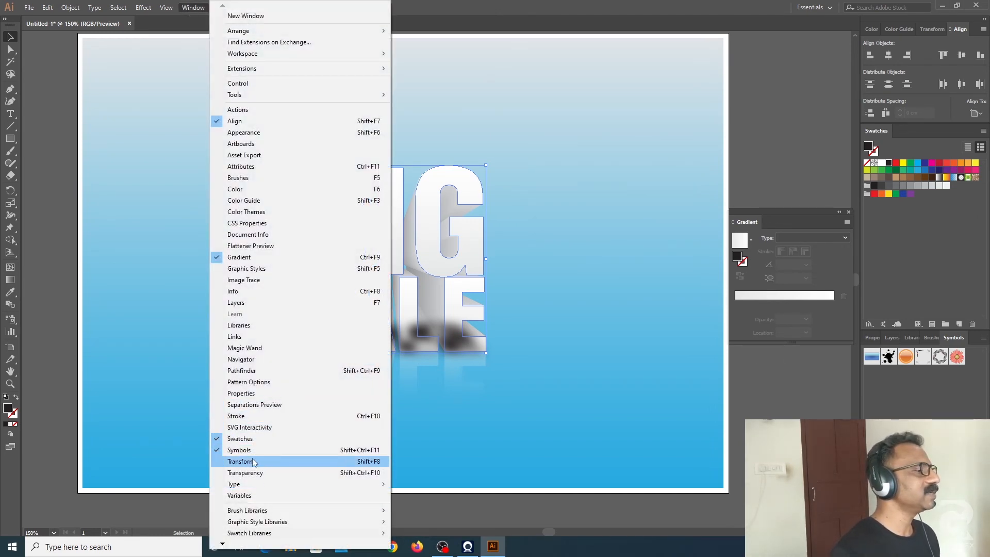
click(246, 473)
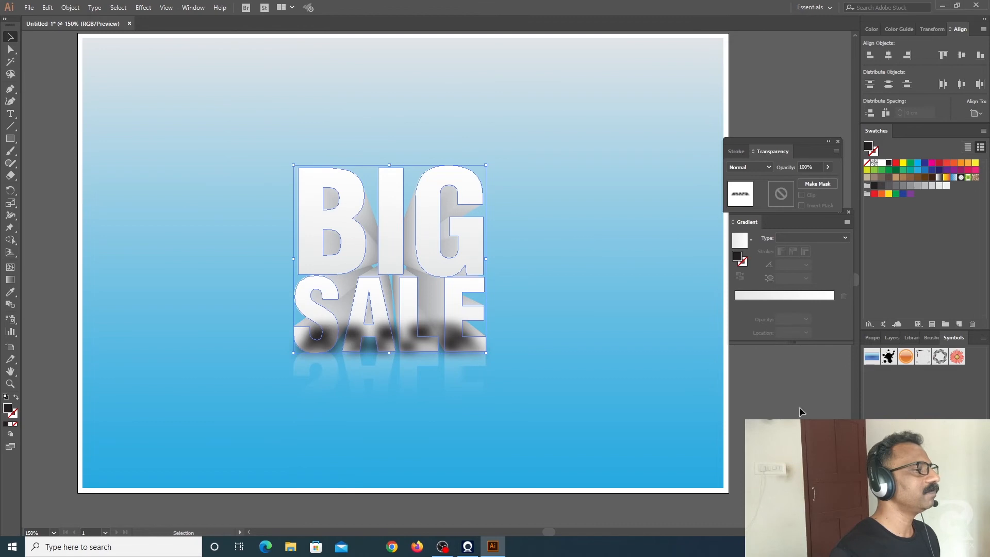
click(828, 166)
drag(816, 167, 779, 169)
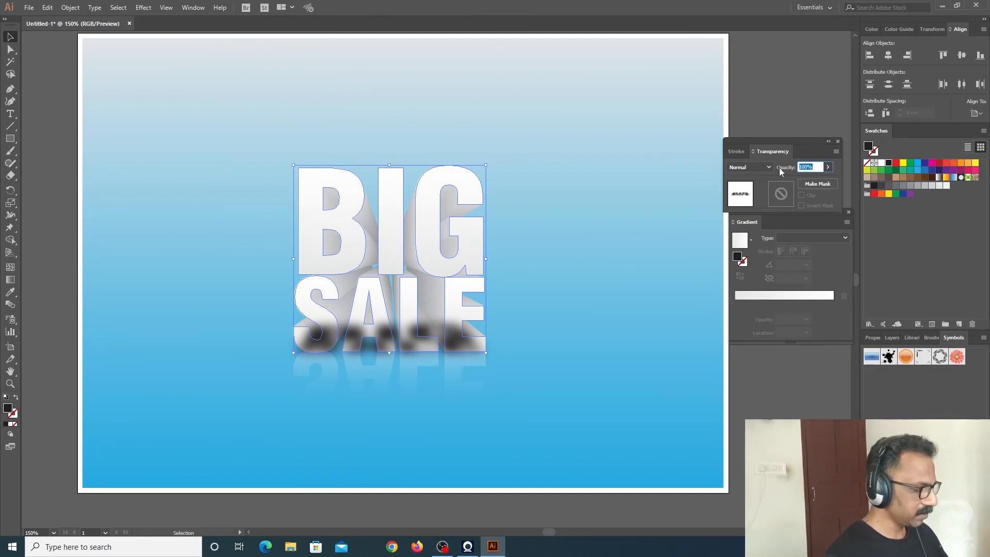
text(90)
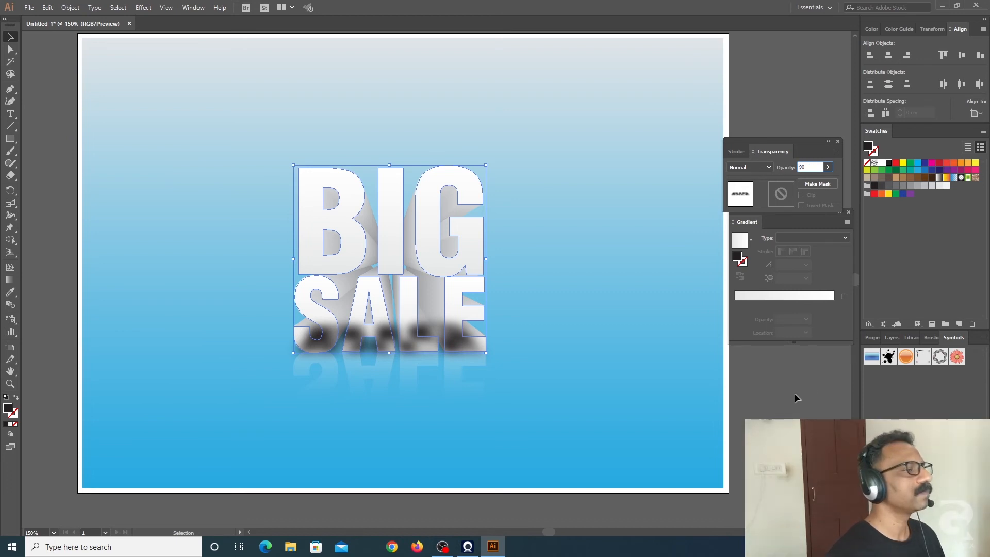
click(793, 392)
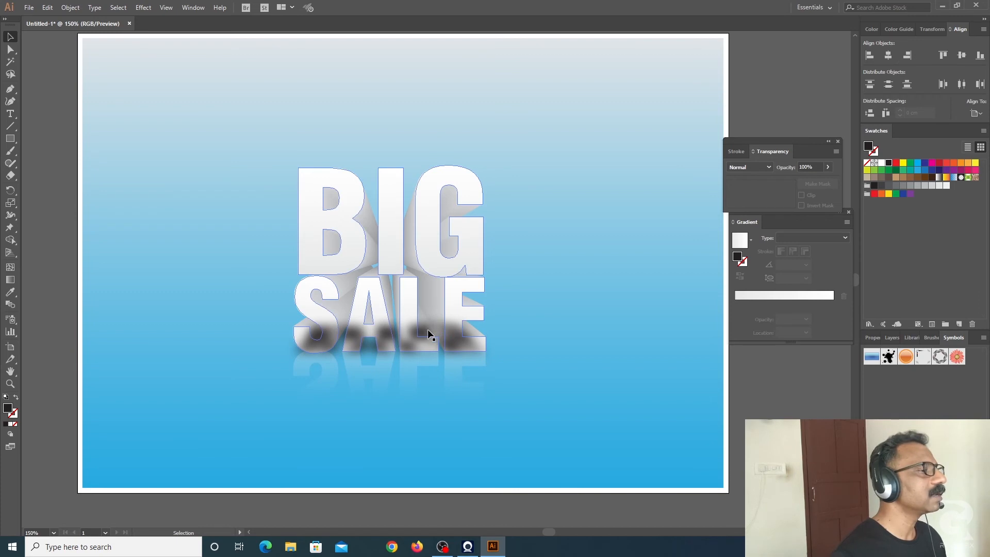
- Send the blurred black shadow one level backward, behind the front BIG SALE lettering, and deselect it
click(434, 343)
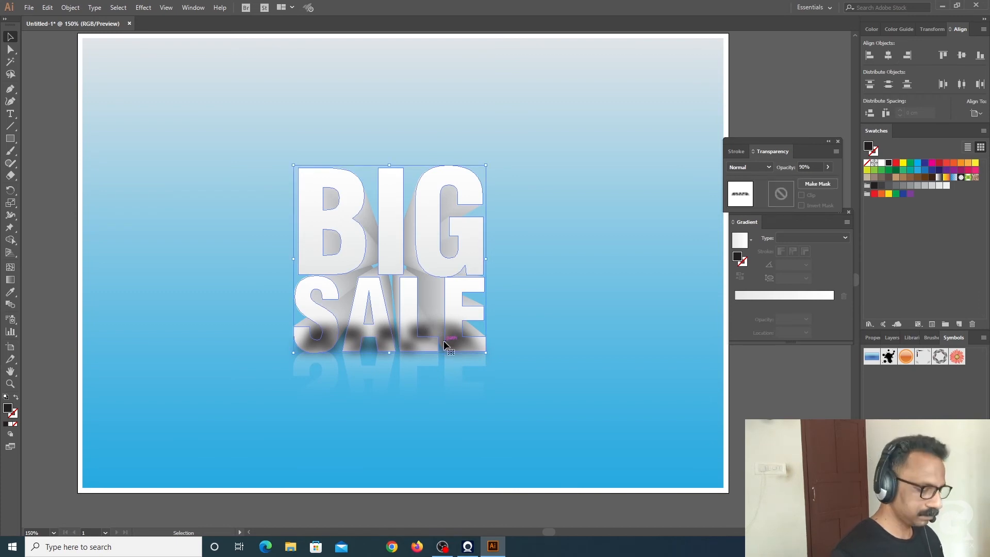
key(ctrl+shift+a)
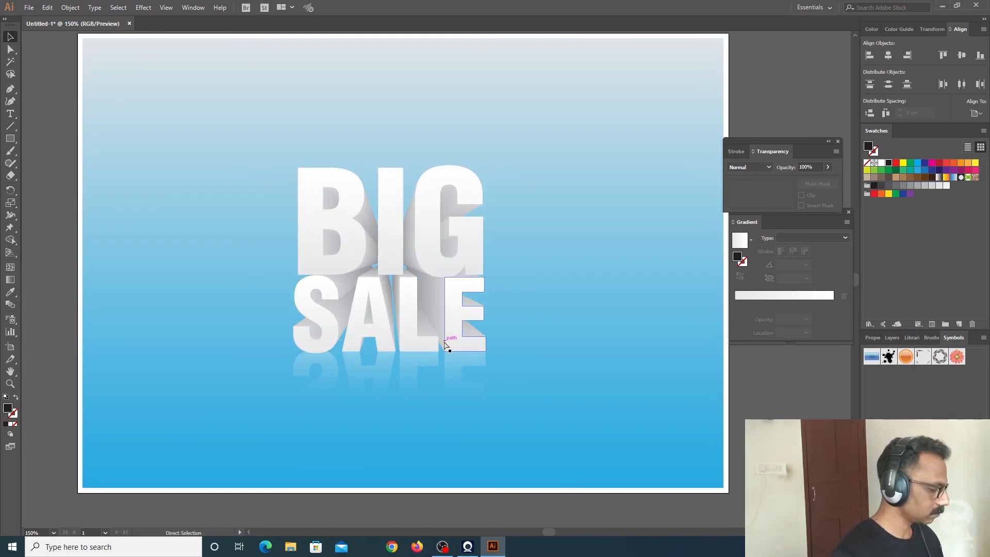
click(443, 343)
right_click(424, 329)
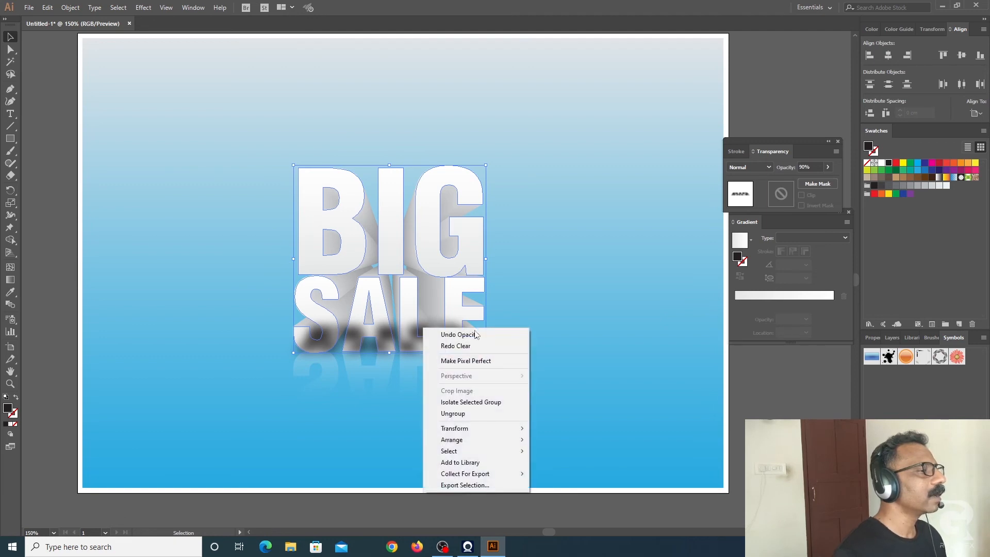
mouse_move(458, 442)
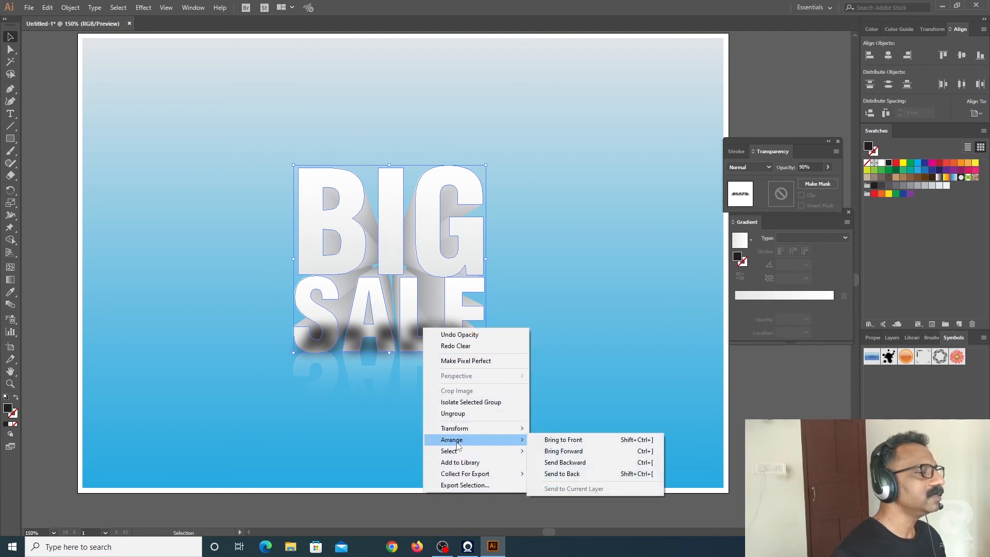
click(580, 464)
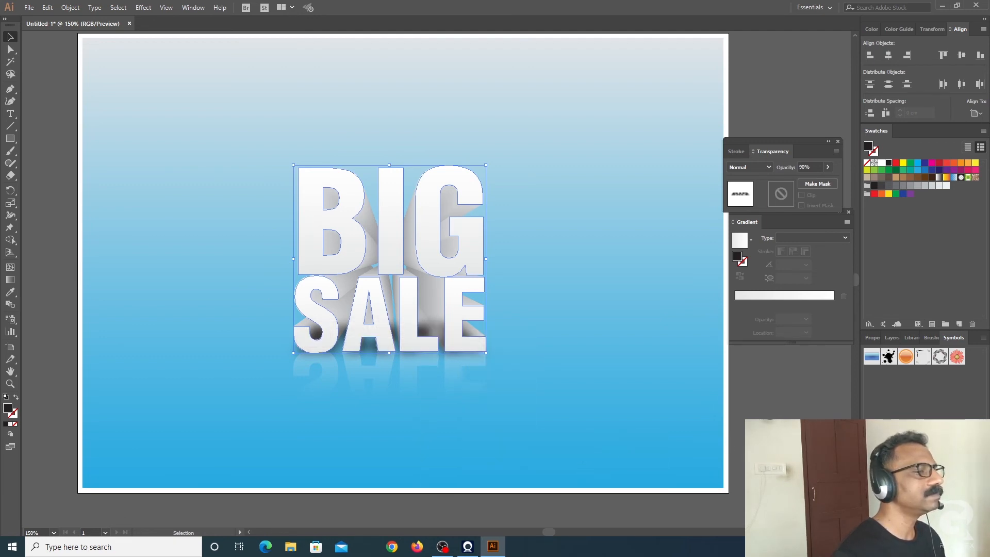
key(ctrl+shift+a)
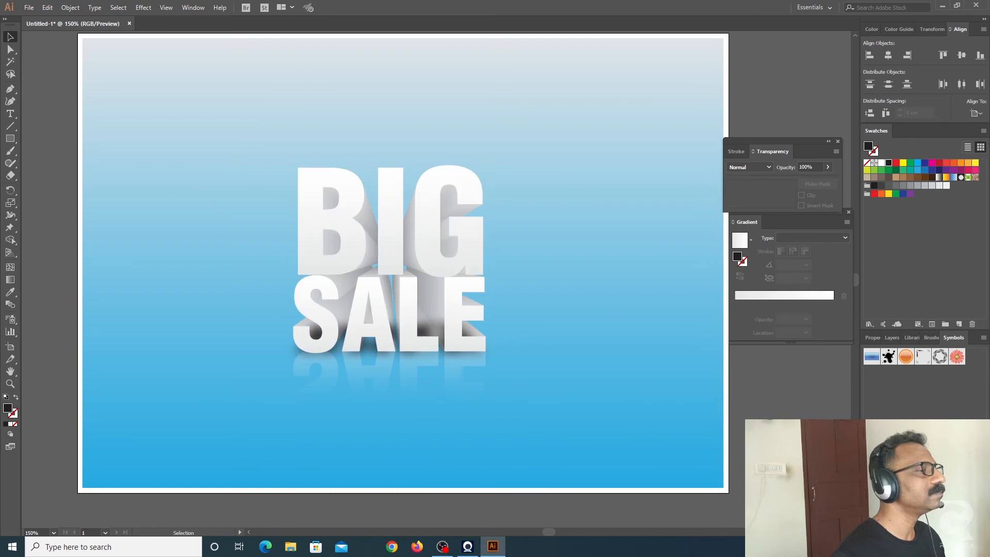
- Try to send the blurred shadow to the very back of the stacking order
click(431, 339)
right_click(421, 332)
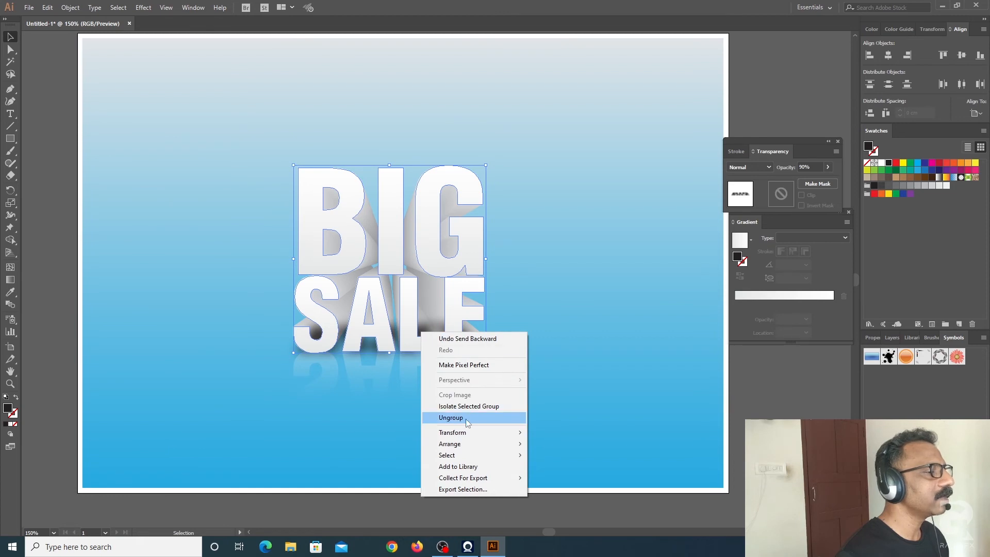
mouse_move(456, 443)
click(561, 477)
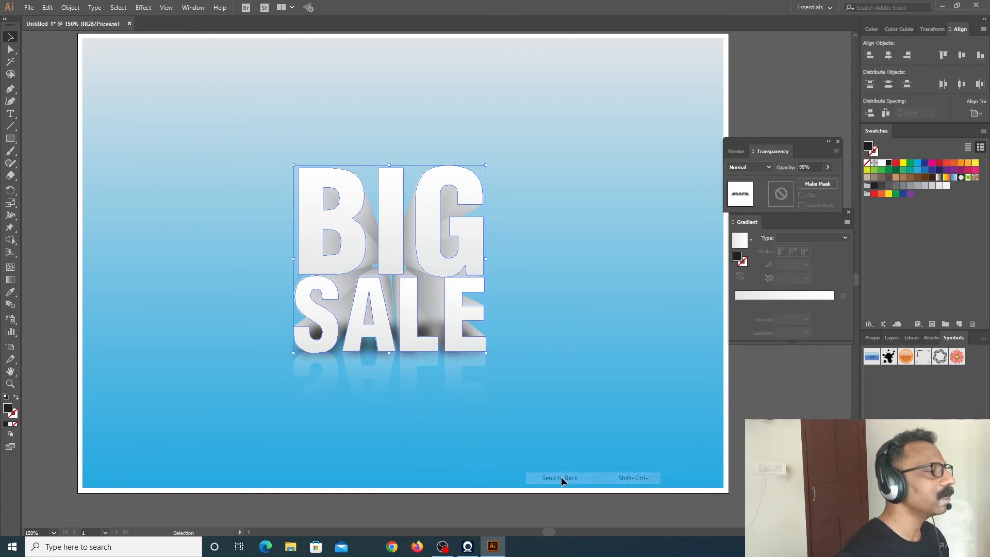
key(ctrl+z)
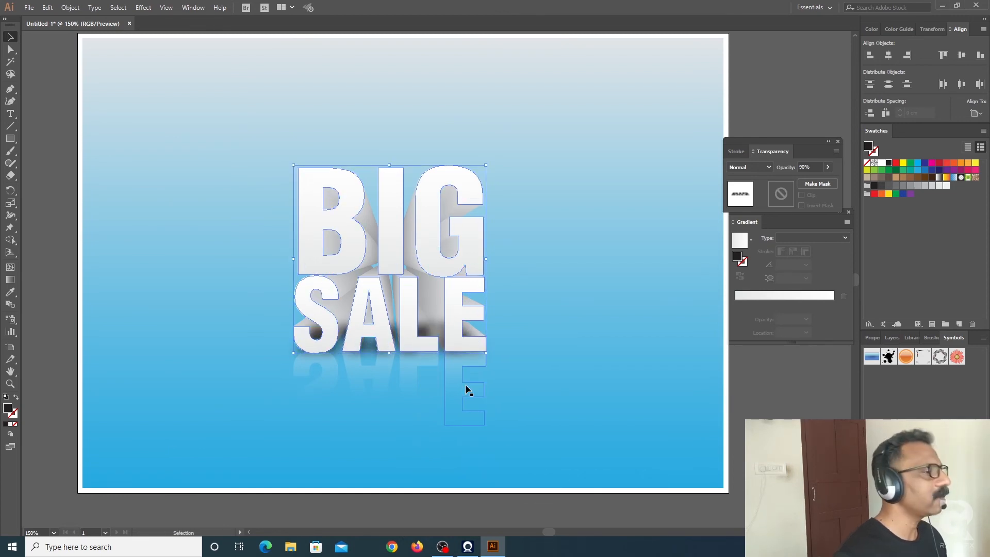
click(772, 414)
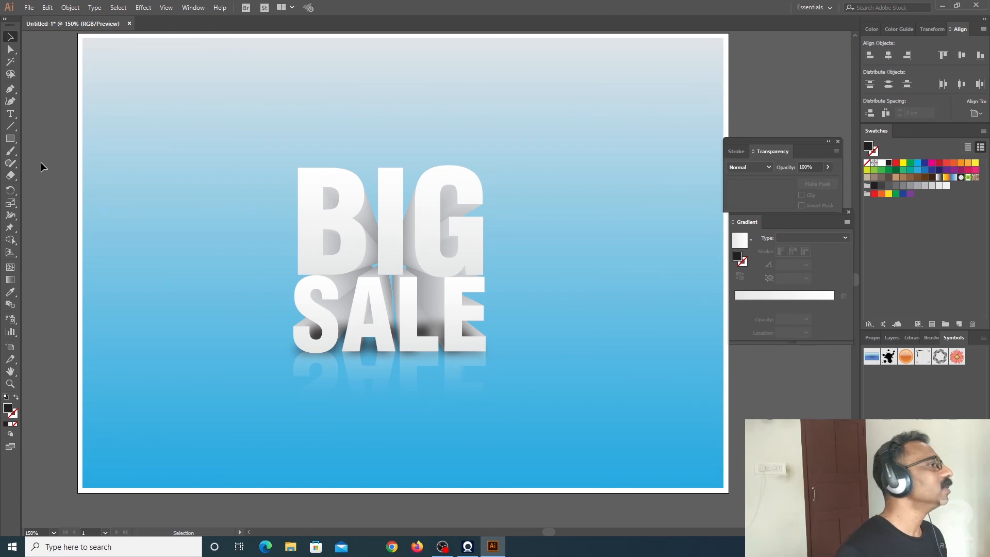
- Draw a thin black horizontal rectangle along the seam between BIG and SALE, slightly narrower than the lettering
click(10, 140)
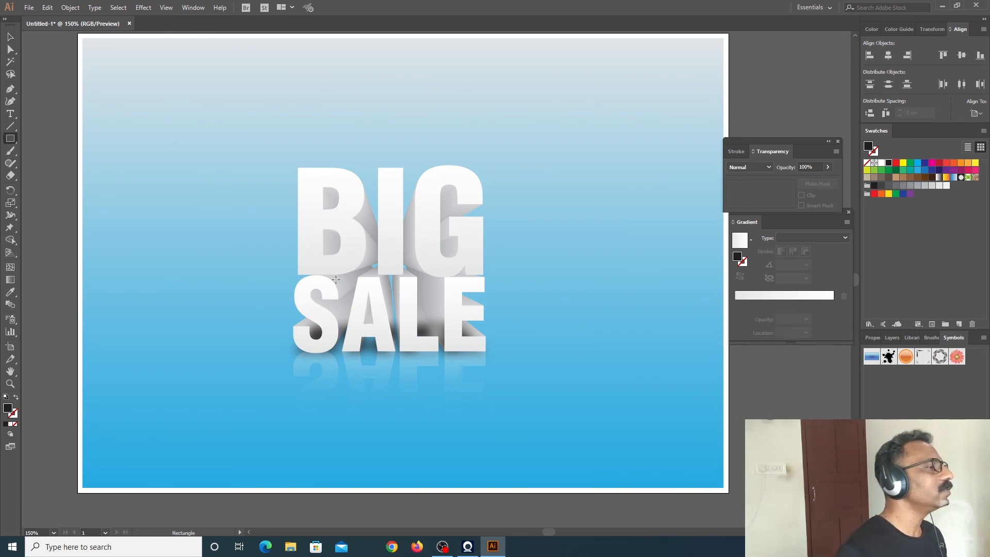
drag(306, 271, 476, 276)
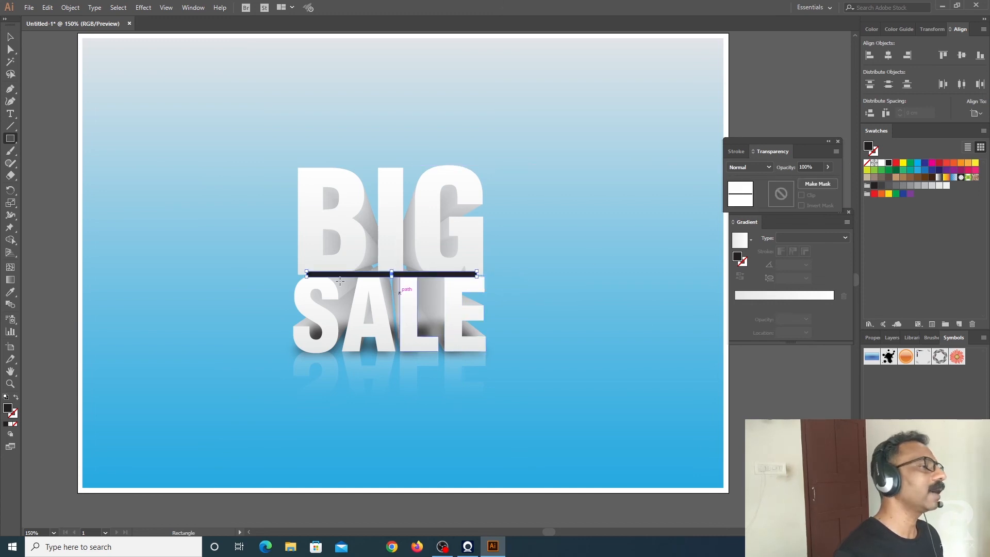
click(10, 36)
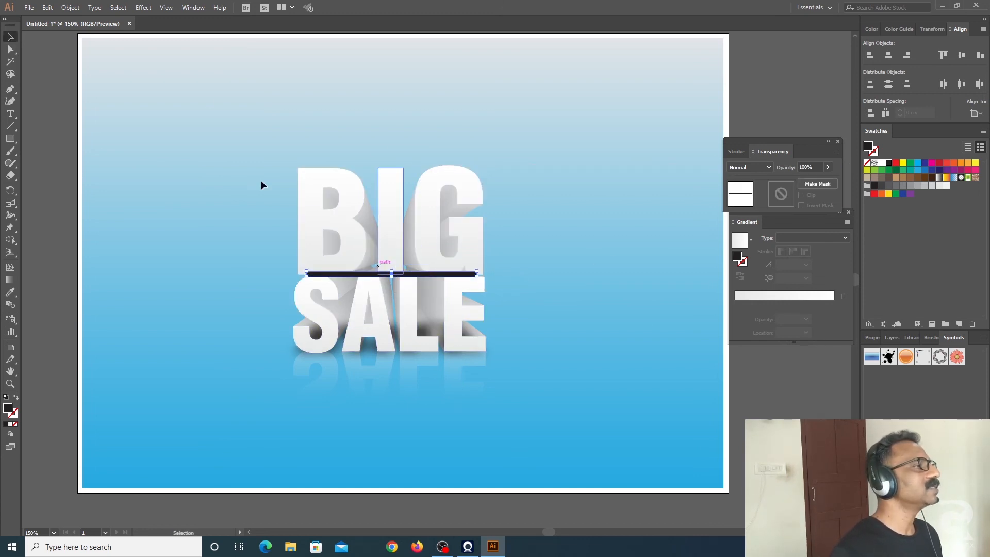
- Apply a Gaussian Blur with a 24.9-pixel radius to the thin black bar, with the preview on
click(143, 7)
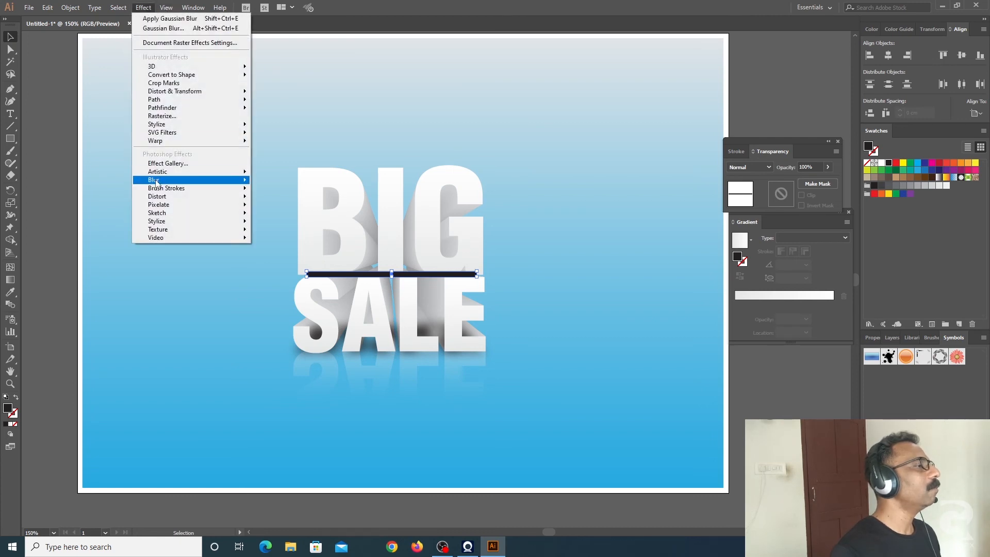
mouse_move(160, 180)
click(293, 181)
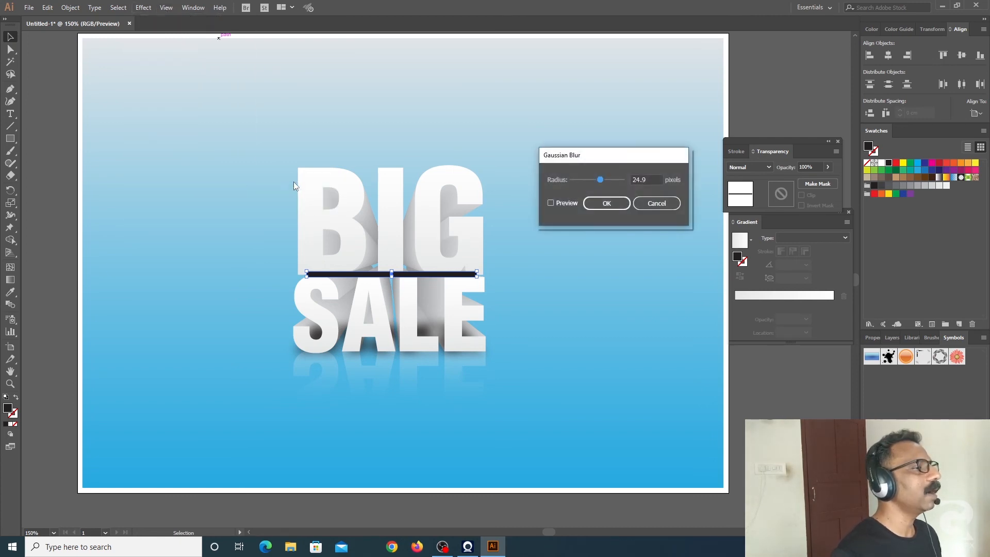
click(549, 203)
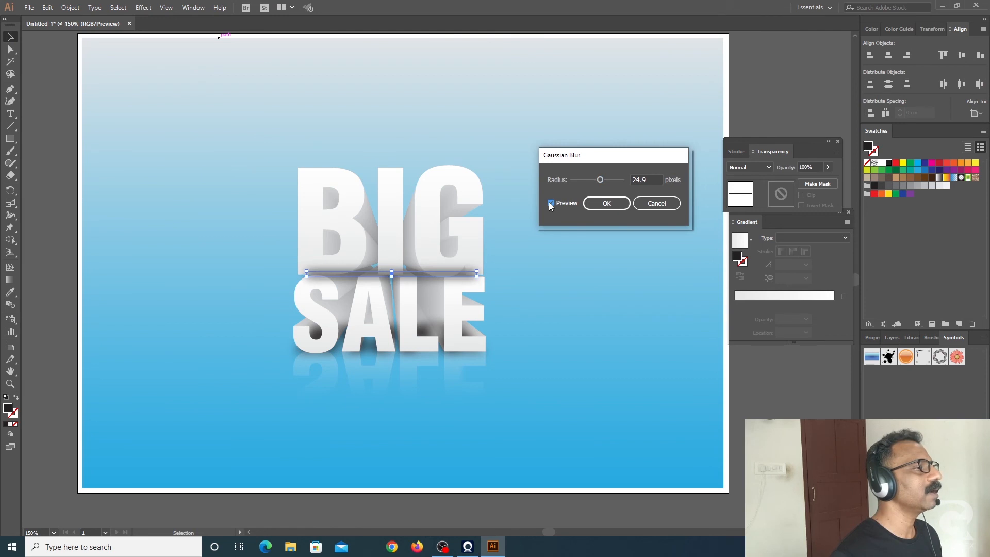
click(605, 204)
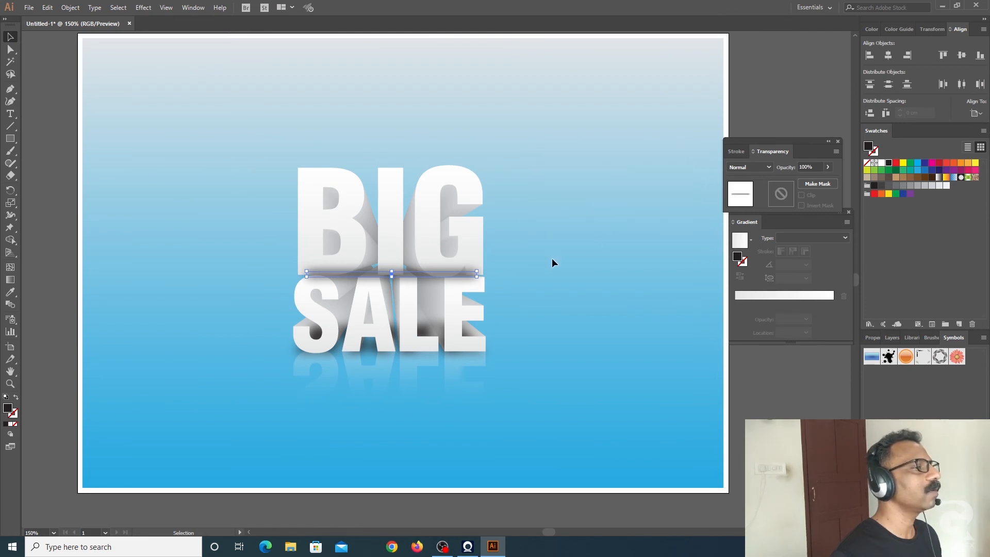
- Send the blurred bar one level backward behind the front lettering, deselect it and close the transparency settings
right_click(419, 274)
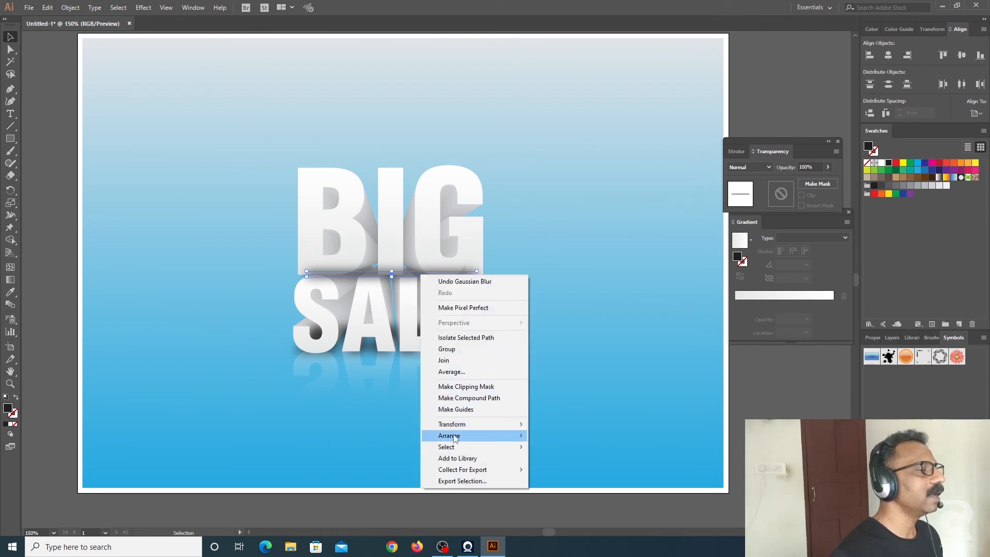
mouse_move(489, 438)
click(565, 458)
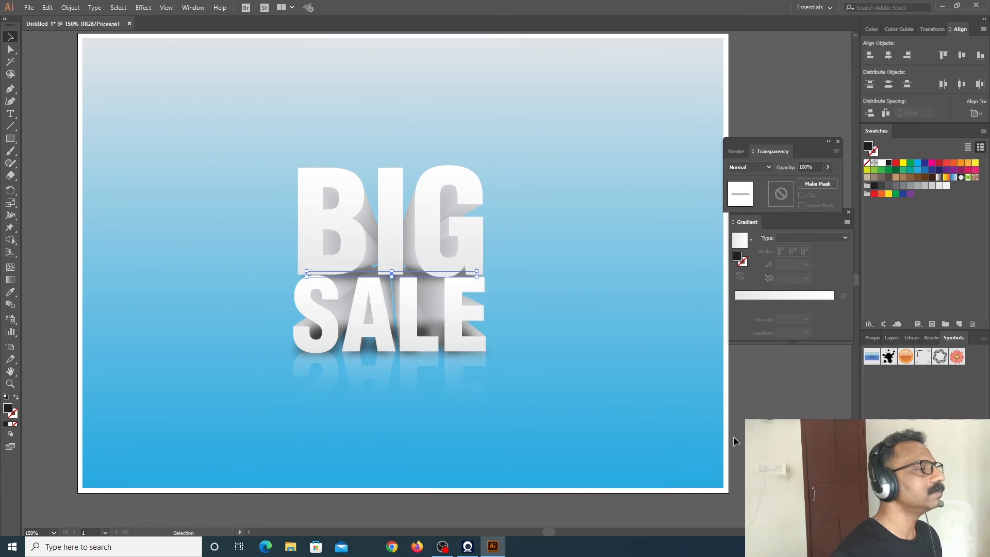
click(791, 407)
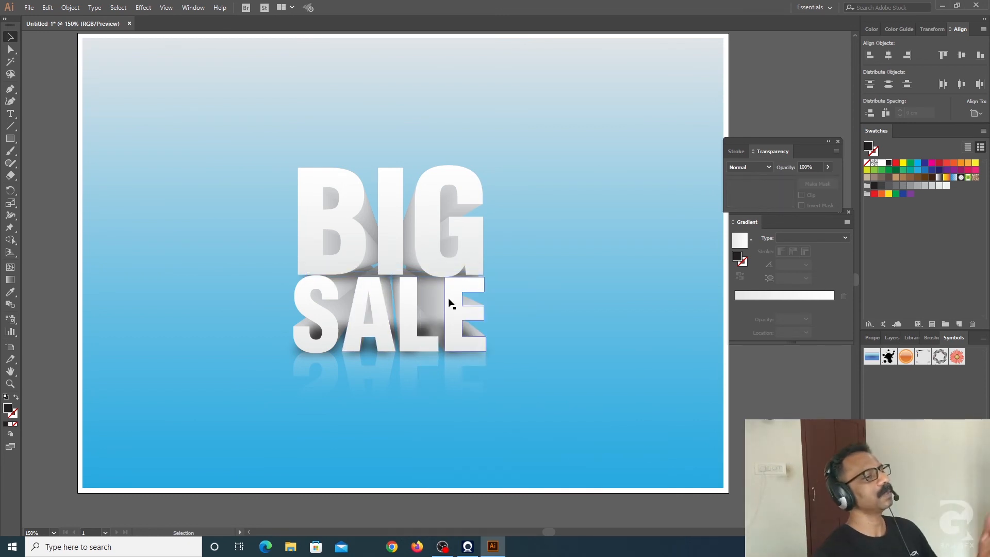
click(838, 142)
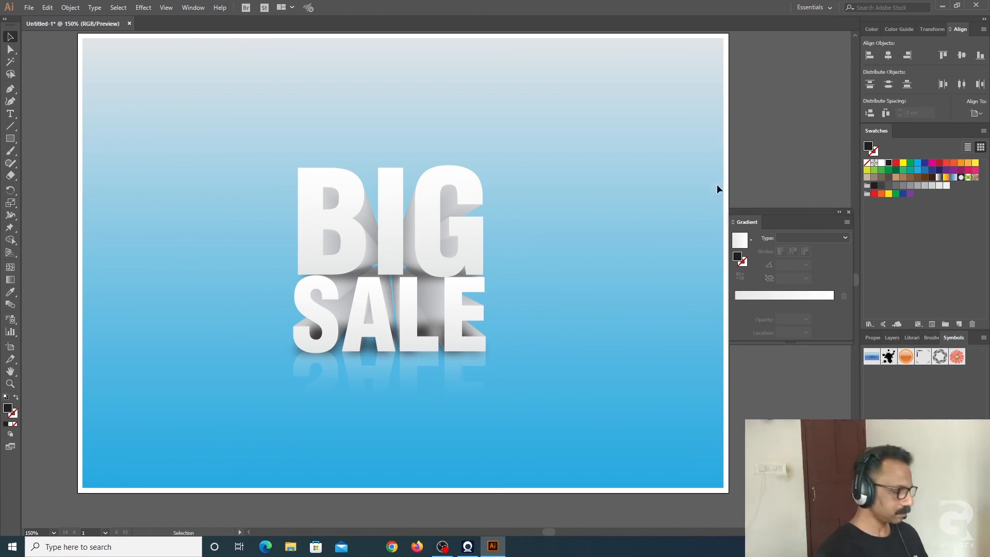
drag(568, 164, 544, 165)
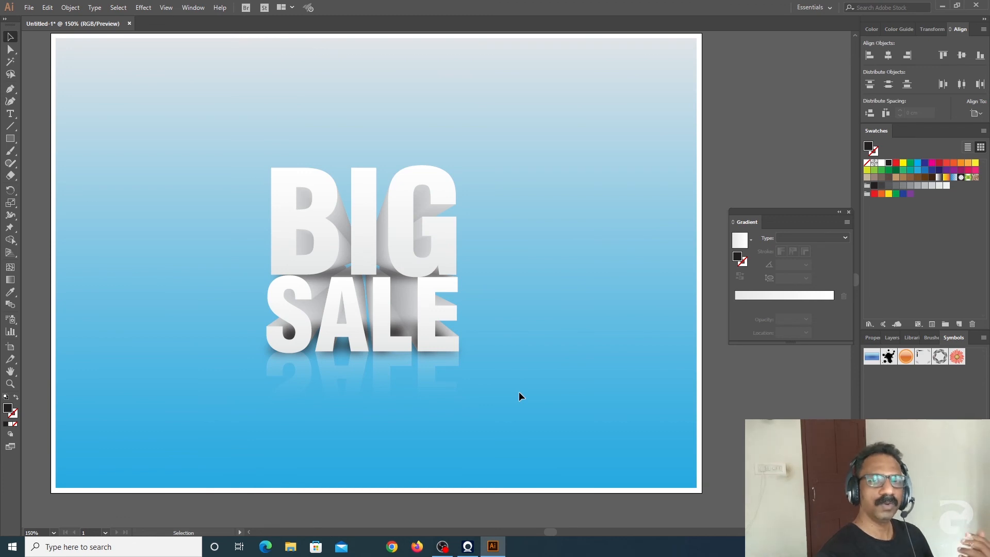
key(a)
key(ctrl+minus)
drag(626, 330, 622, 340)
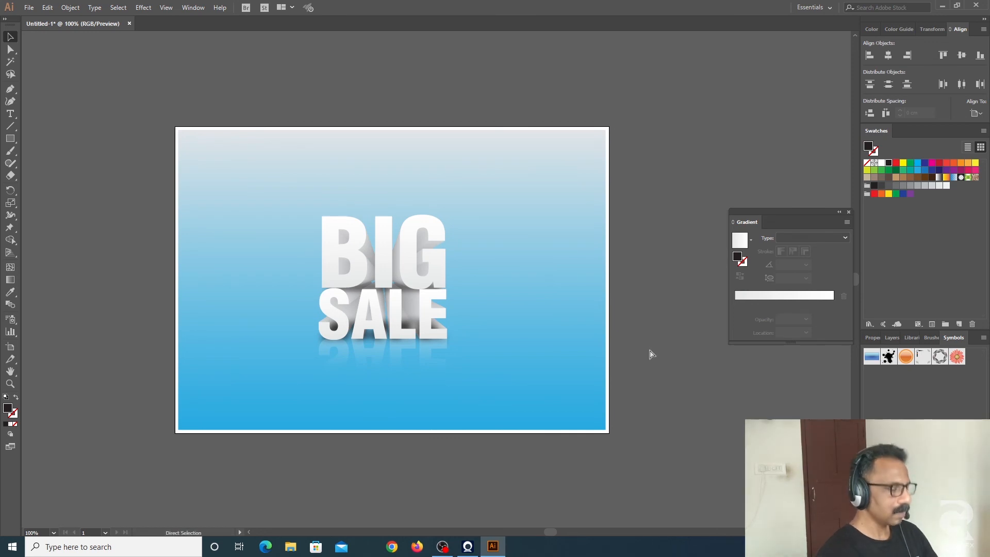
key(ctrl+plus)
drag(569, 329, 572, 327)
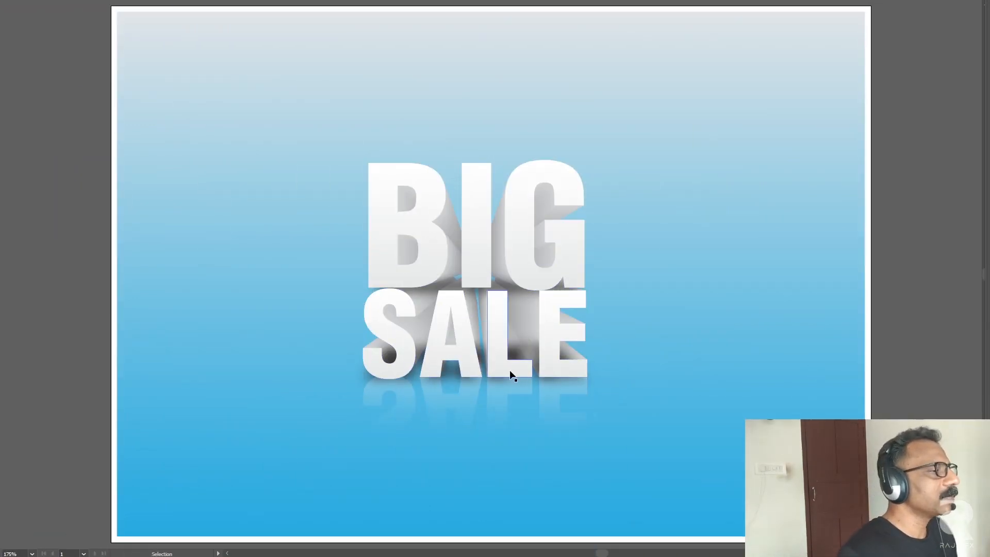
- Send the blurred BIG SALE shadow to the very back of the stacking order and deselect it
click(389, 356)
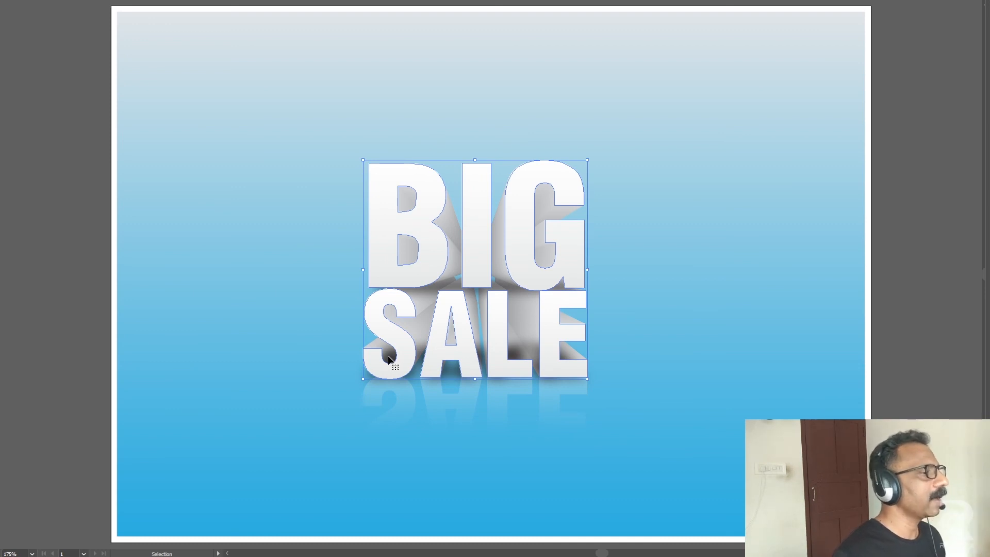
right_click(391, 355)
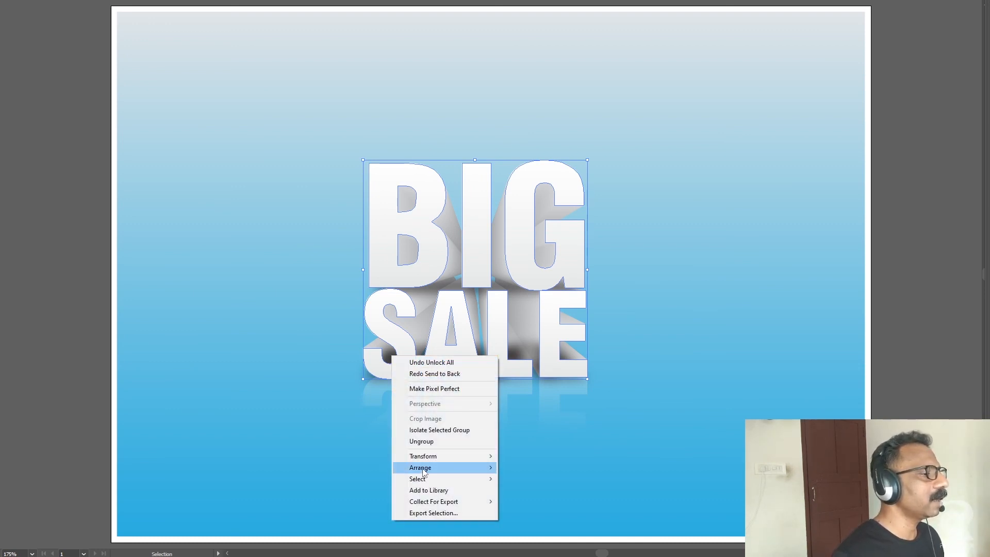
mouse_move(480, 467)
click(521, 503)
click(921, 366)
- Send the blue gradient background rectangle to the back, behind the shadow, and deselect it
click(824, 304)
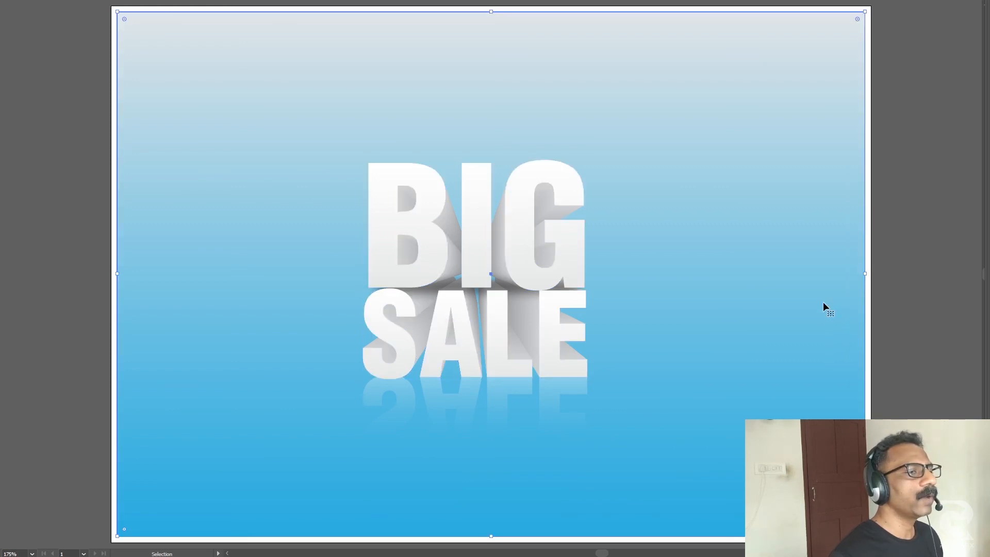
right_click(847, 317)
mouse_move(877, 473)
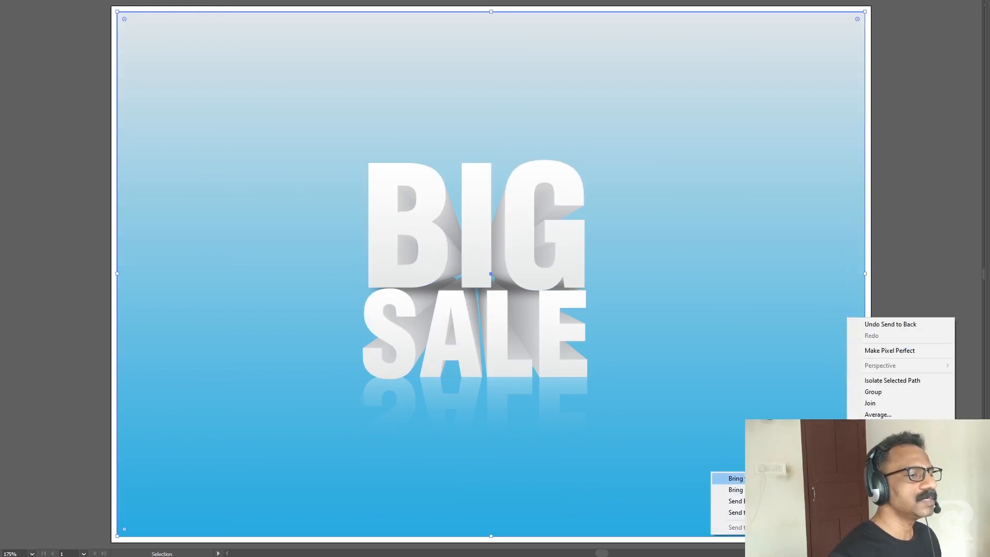
click(732, 513)
click(907, 405)
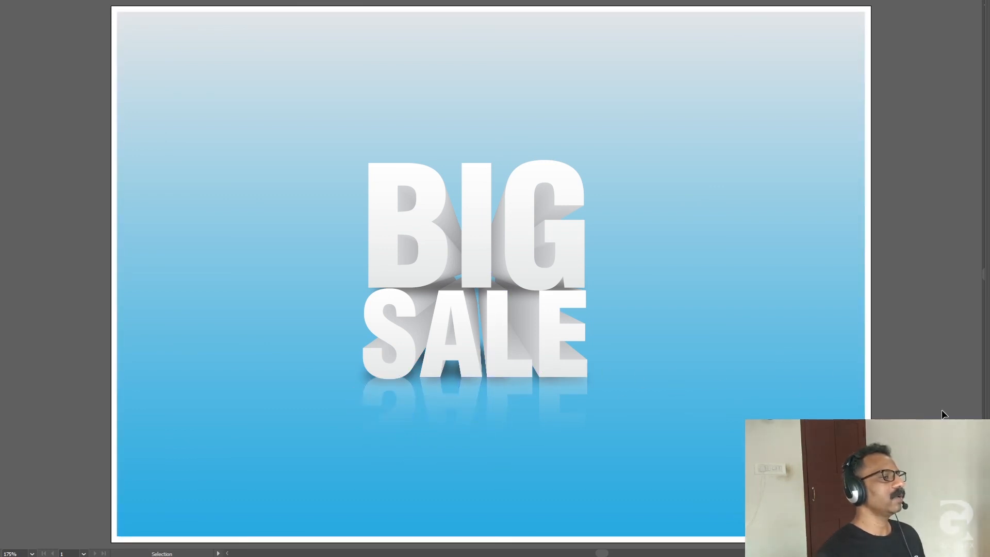